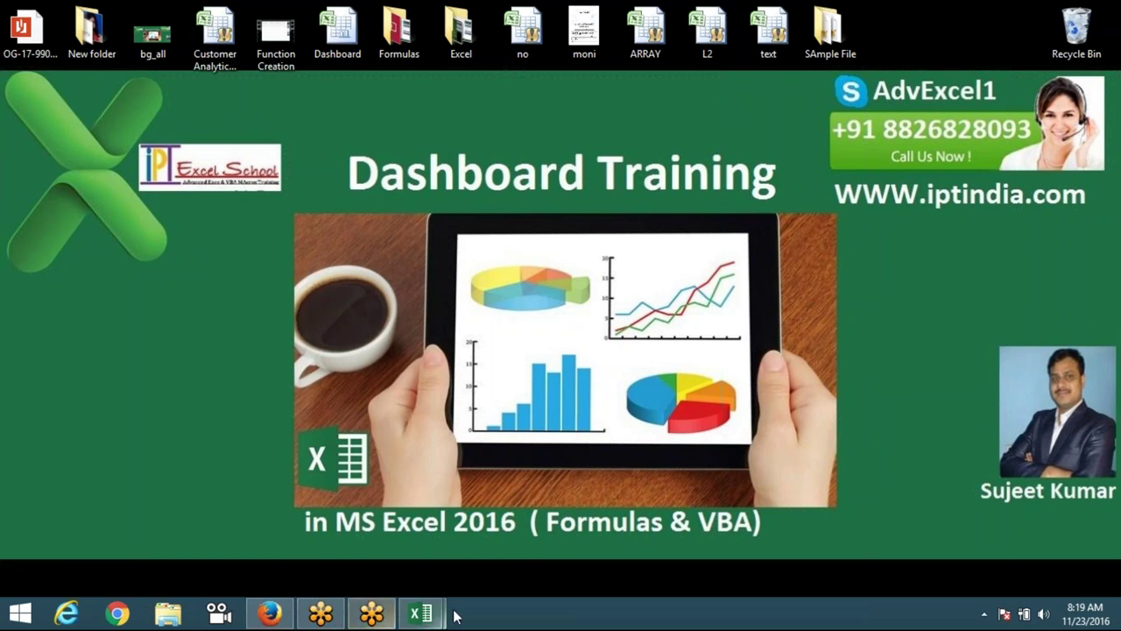
# Enter 12 in cell B1 and bring up the Formulas tab's Text function list.
pyautogui.moveTo(438, 615)
pyautogui.click(477, 561)
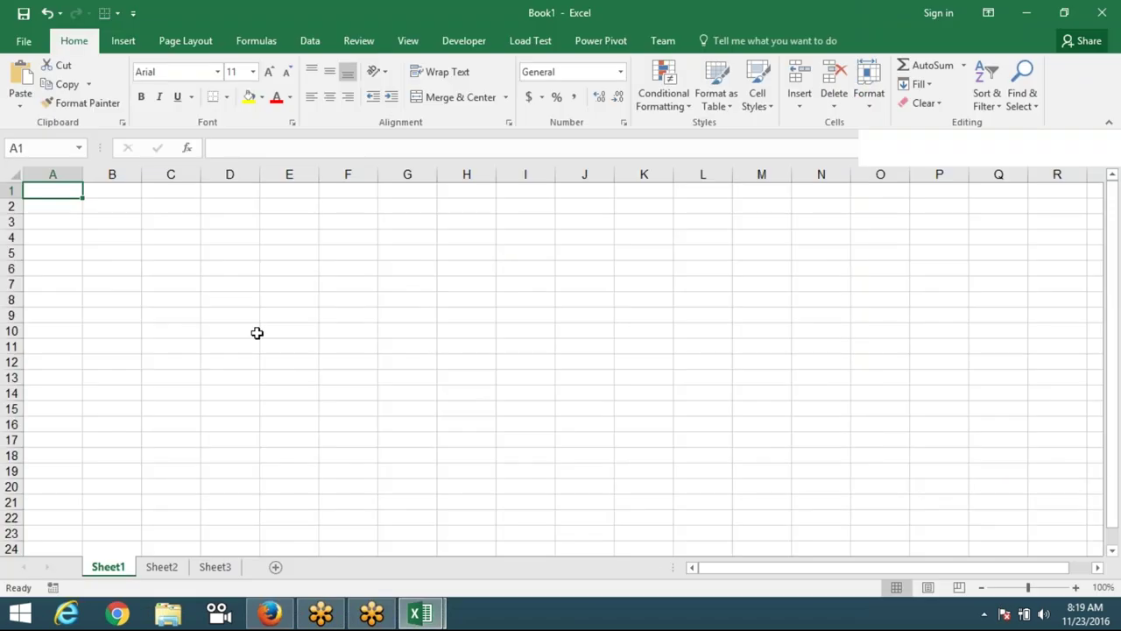
pyautogui.click(177, 234)
pyautogui.click(102, 210)
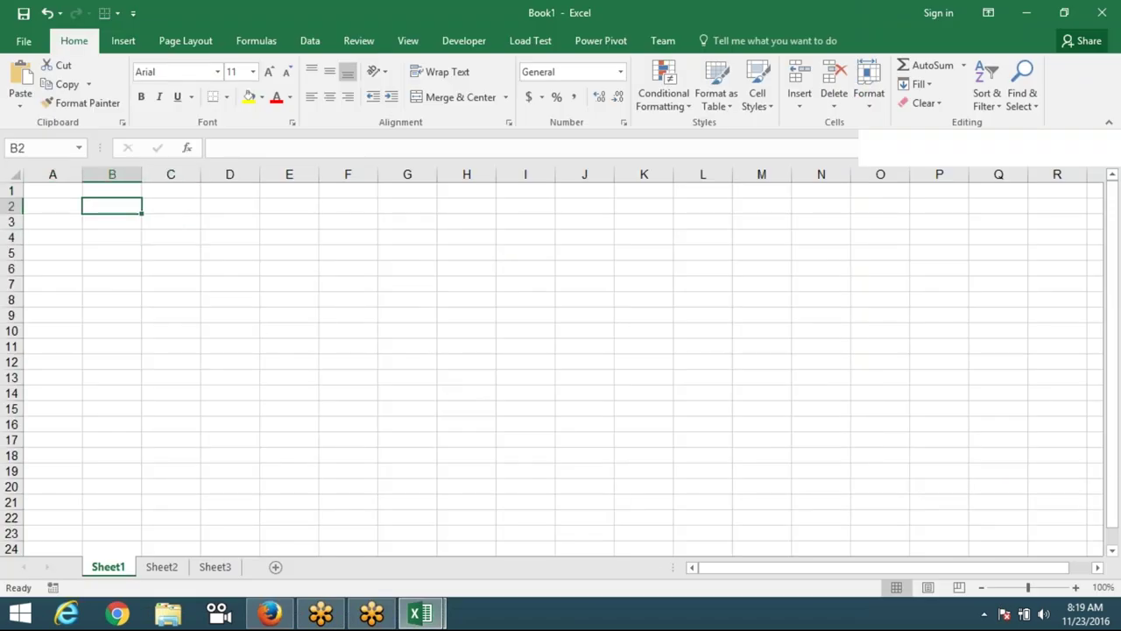
pyautogui.click(105, 185)
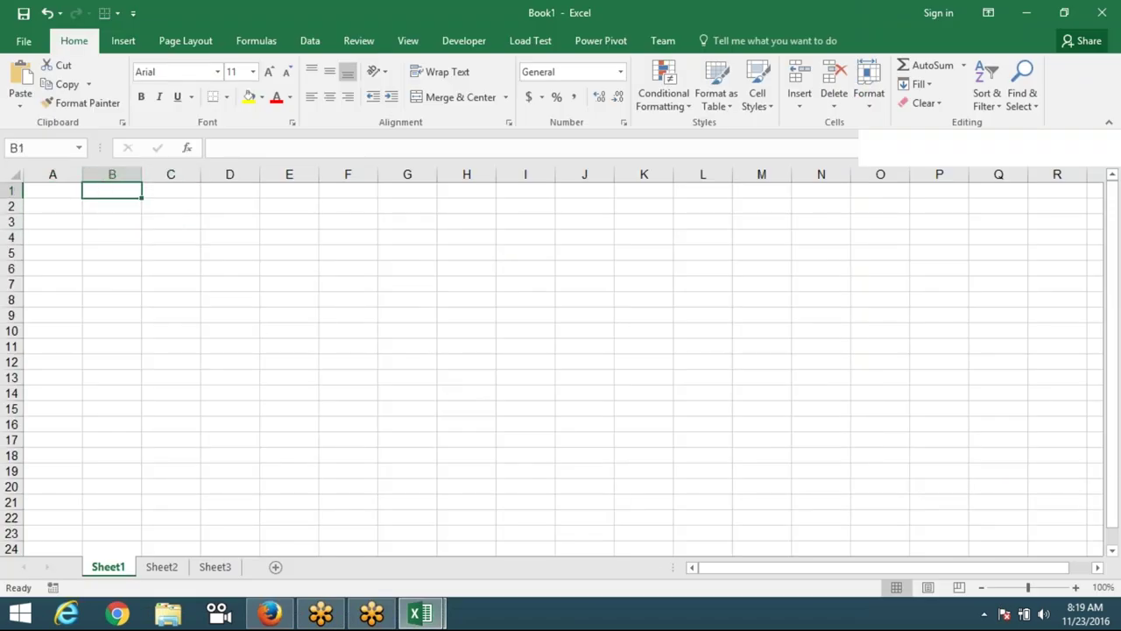
pyautogui.write('12')
pyautogui.press('Tab')
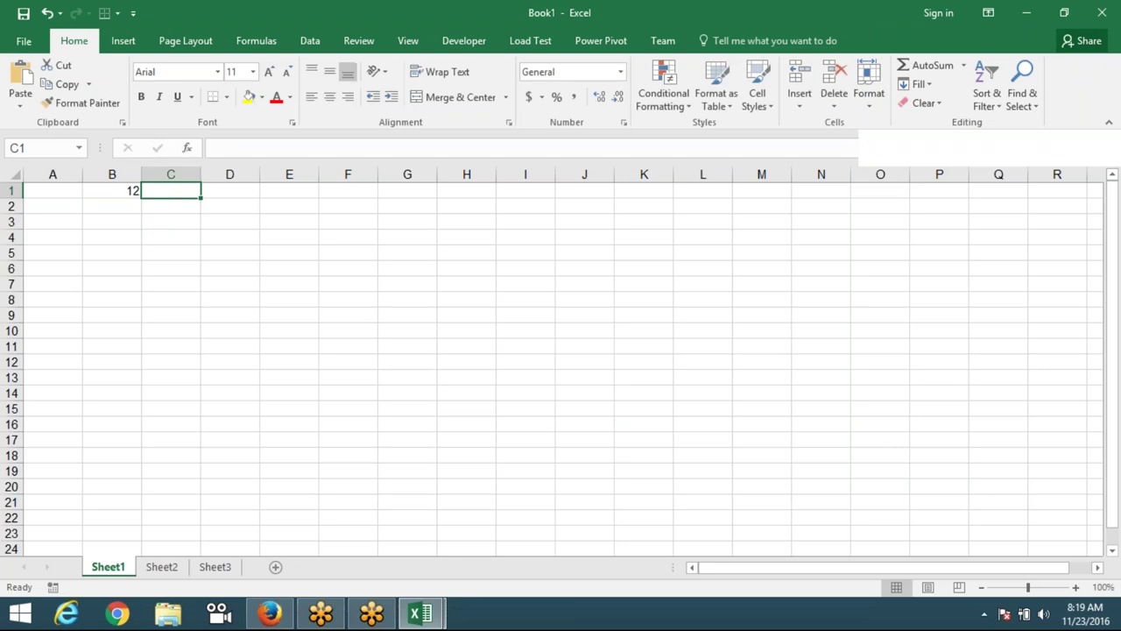
pyautogui.click(251, 40)
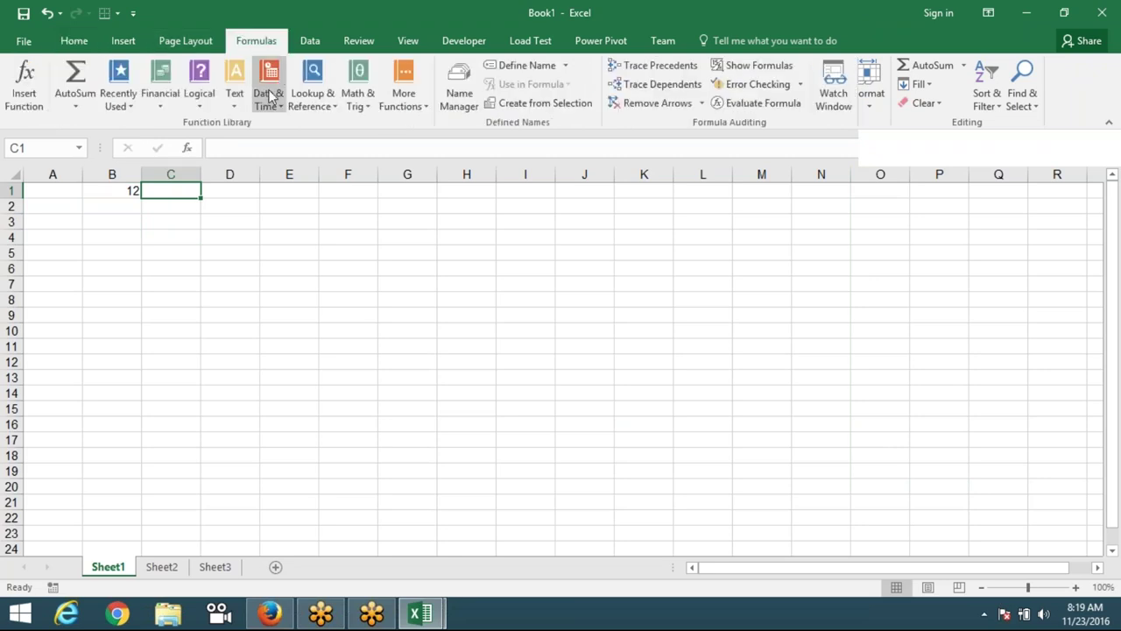
pyautogui.click(237, 98)
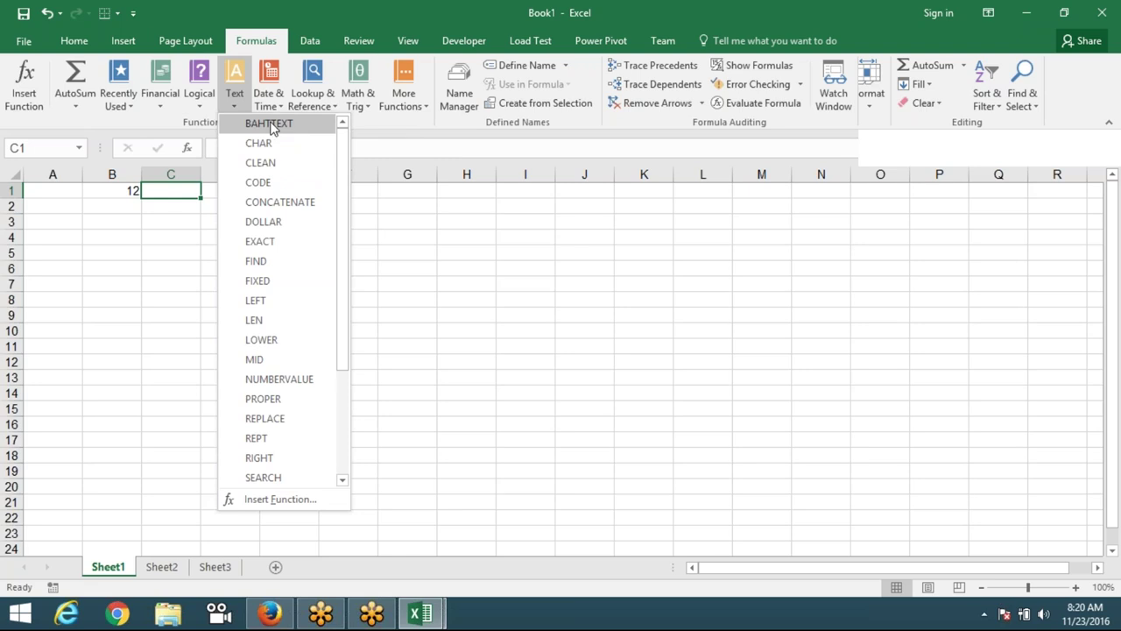
# Insert =BAHTTEXT(B1) in C1 to spell out 12 as Thai baht text.
pyautogui.click(274, 127)
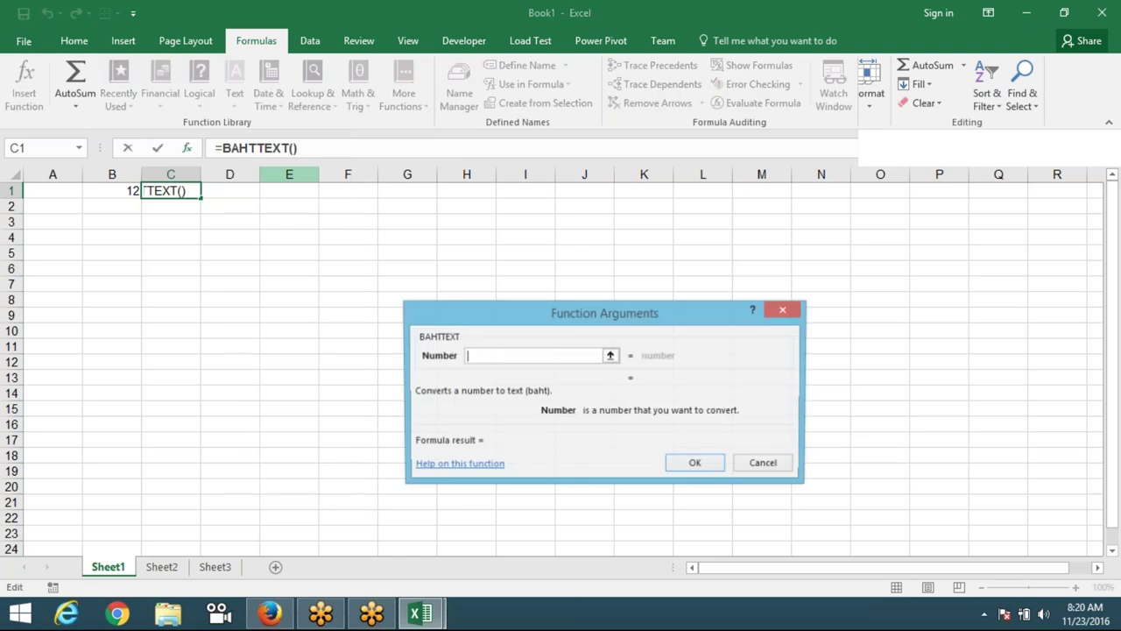
pyautogui.click(103, 196)
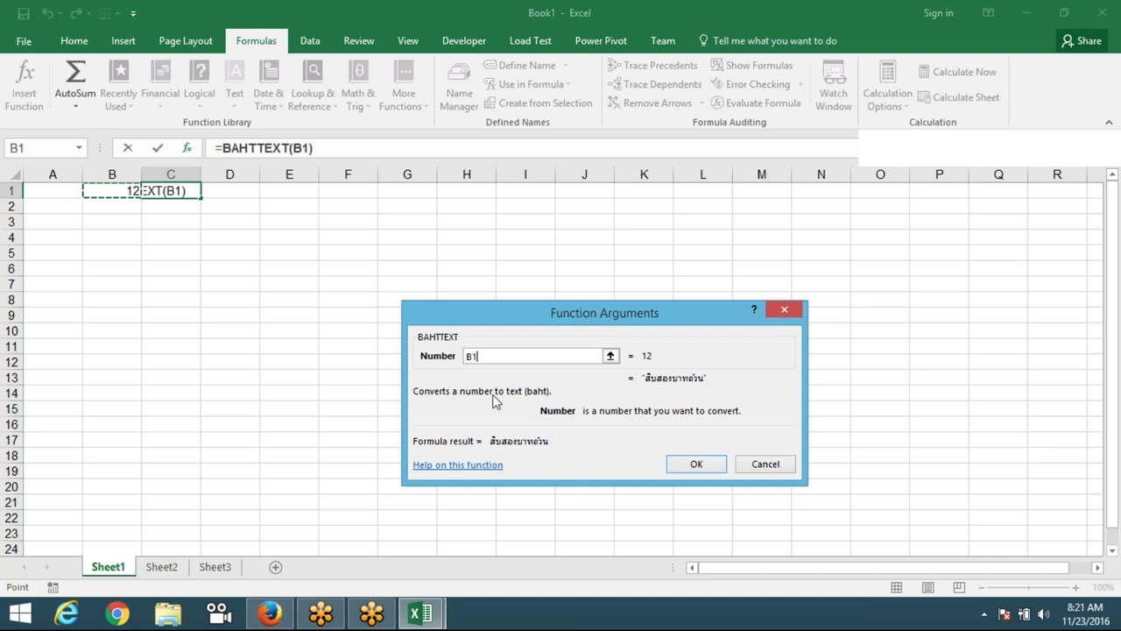
pyautogui.press('Return')
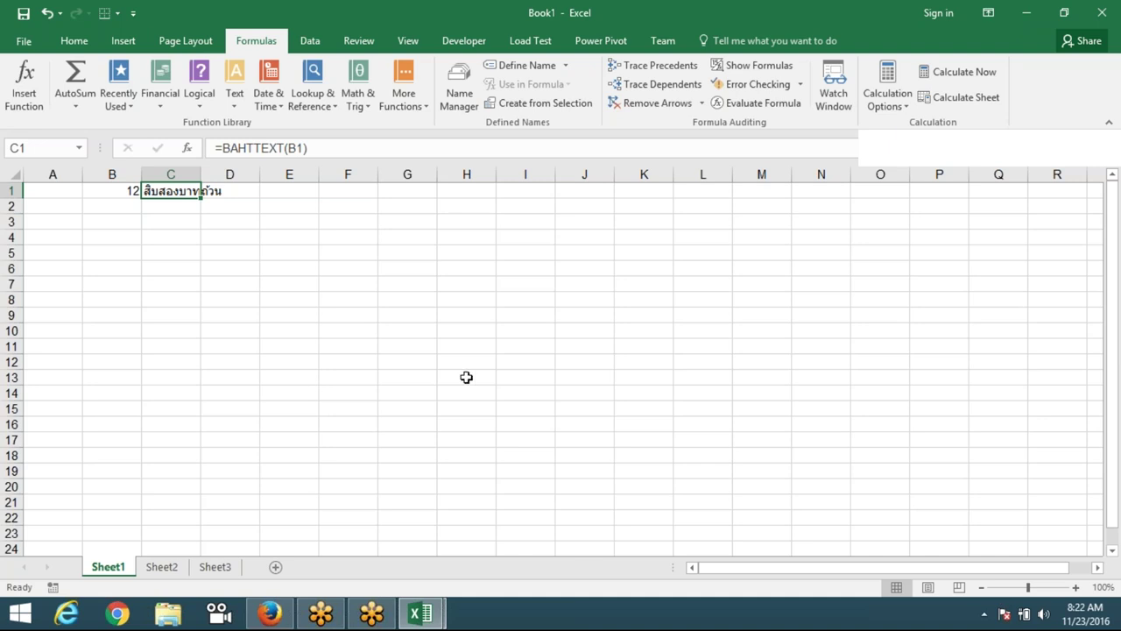
pyautogui.click(105, 191)
# Type the letter A into cell B3.
pyautogui.click(165, 236)
pyautogui.click(112, 223)
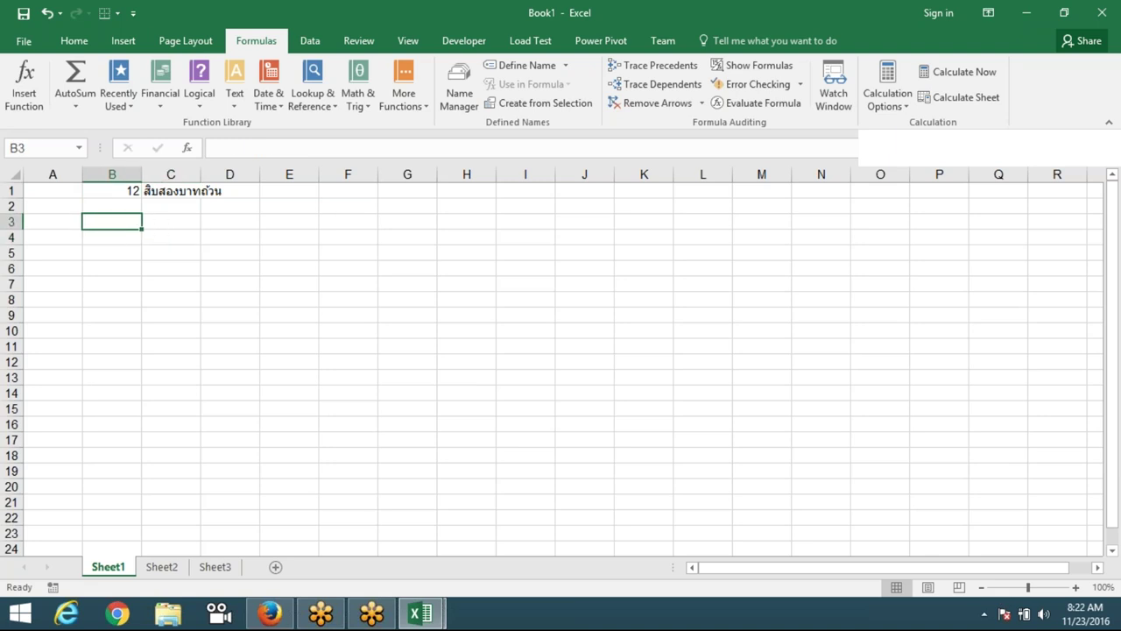
pyautogui.write('A')
pyautogui.press('Tab')
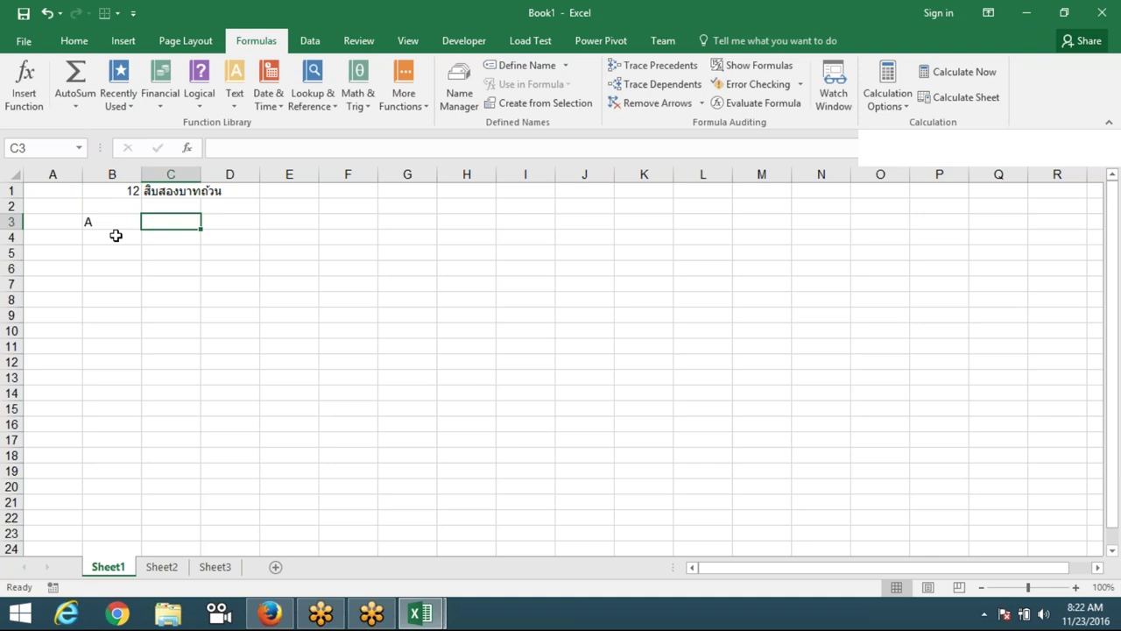
# Enter =CODE(B3) in C3, returning 65.
pyautogui.write('=co')
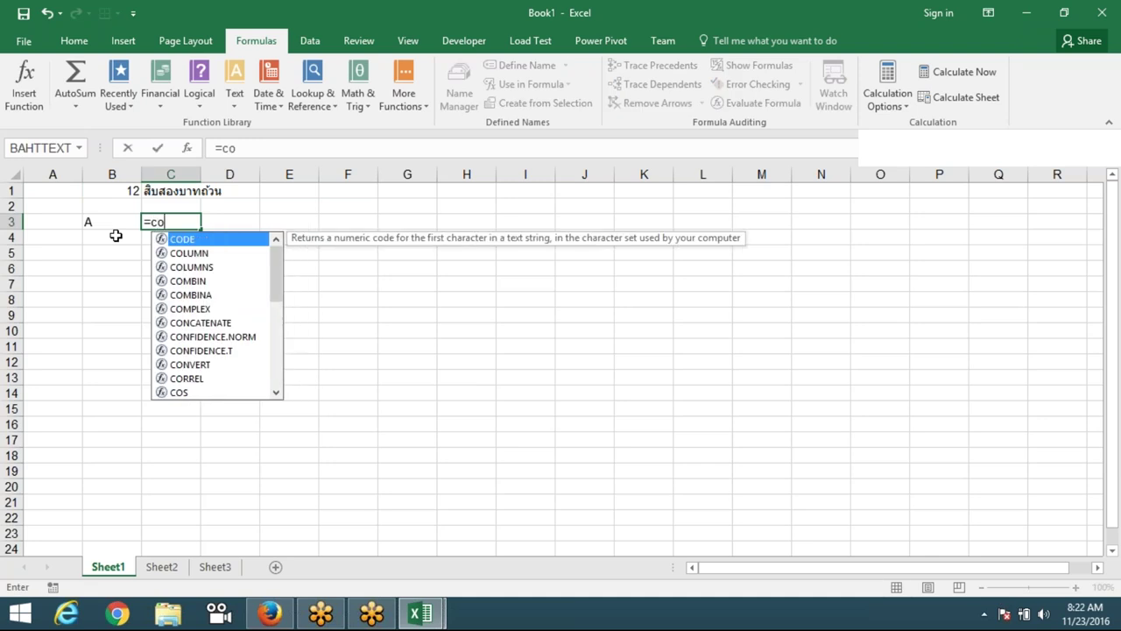
pyautogui.write('de')
pyautogui.press('Tab')
pyautogui.click(116, 236)
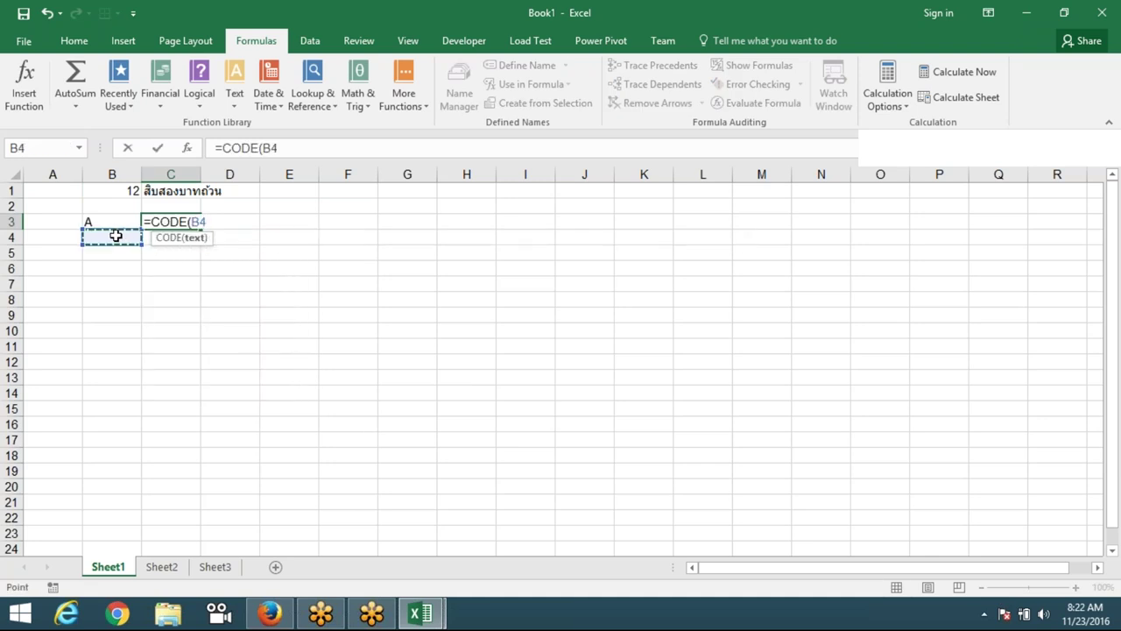
pyautogui.press('Up')
pyautogui.press('Return')
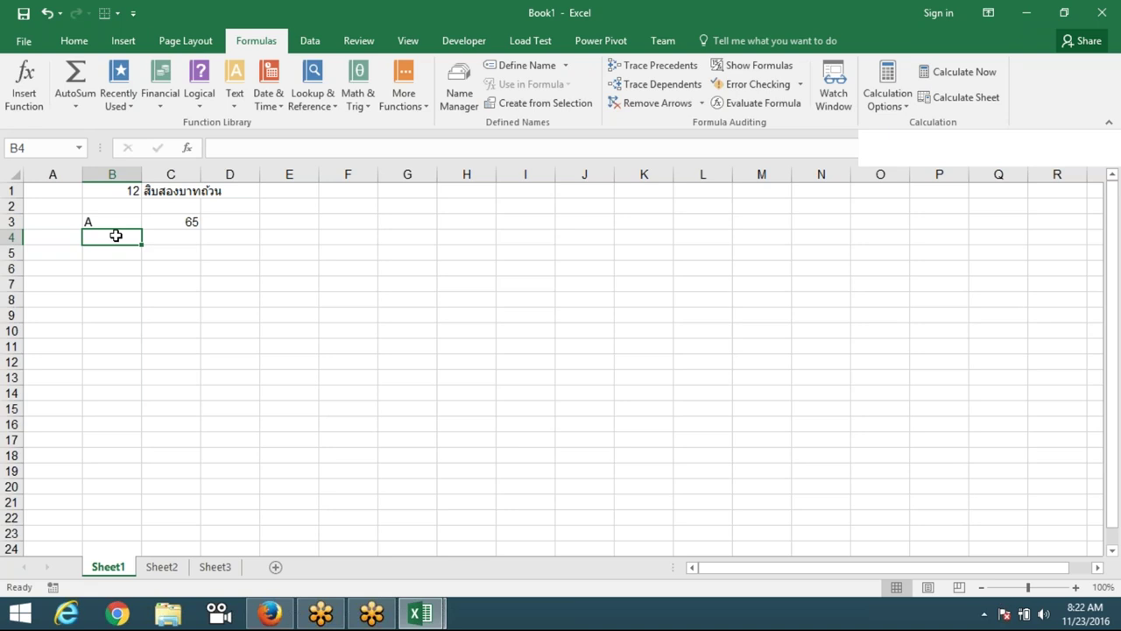
# Move to D3 and begin a CHAR formula.
pyautogui.press('Up')
pyautogui.press('Right')
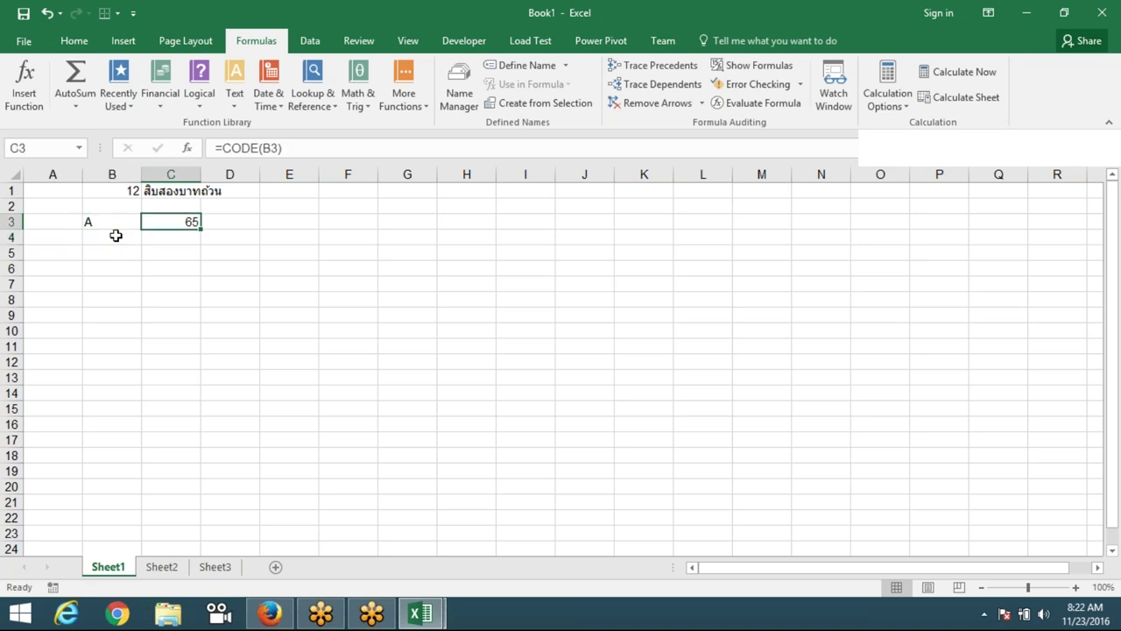
pyautogui.press('Right')
pyautogui.write('=')
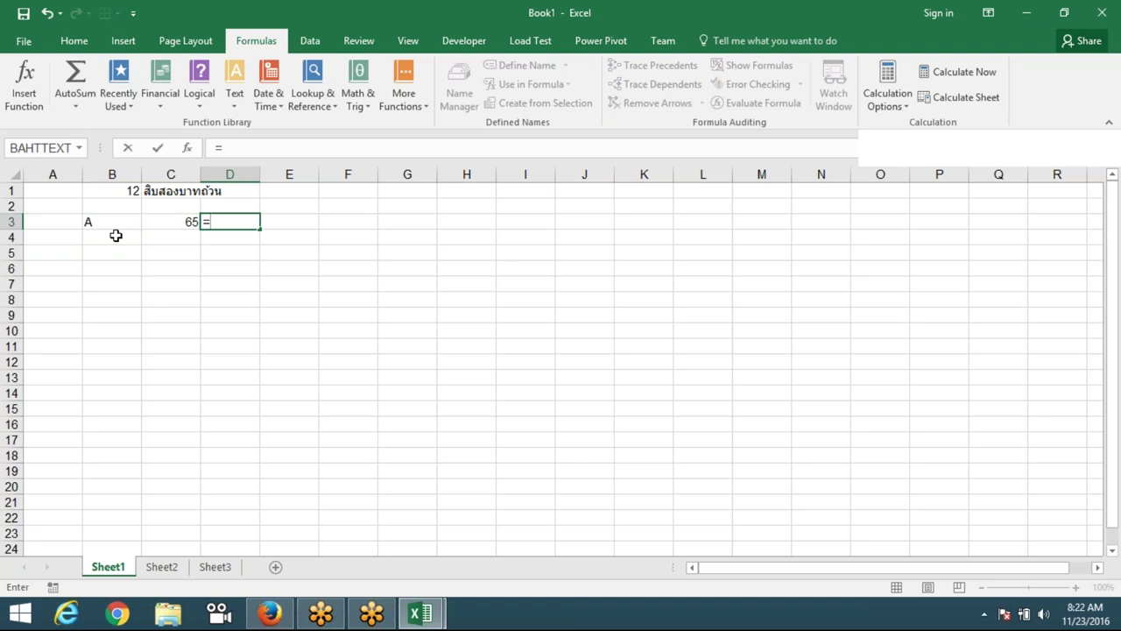
pyautogui.write('ch')
# Complete =CHAR(C3) in D3, turning code 65 back into A.
pyautogui.press('Tab')
pyautogui.press('Left')
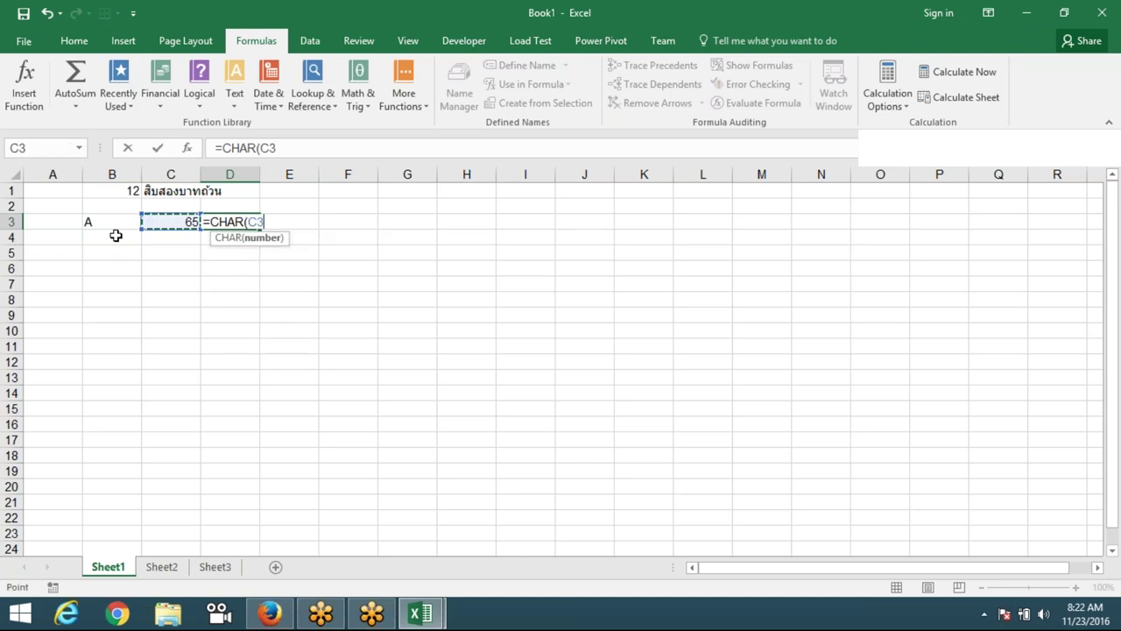
pyautogui.write(')')
pyautogui.hotkey('ctrl', 'Return')
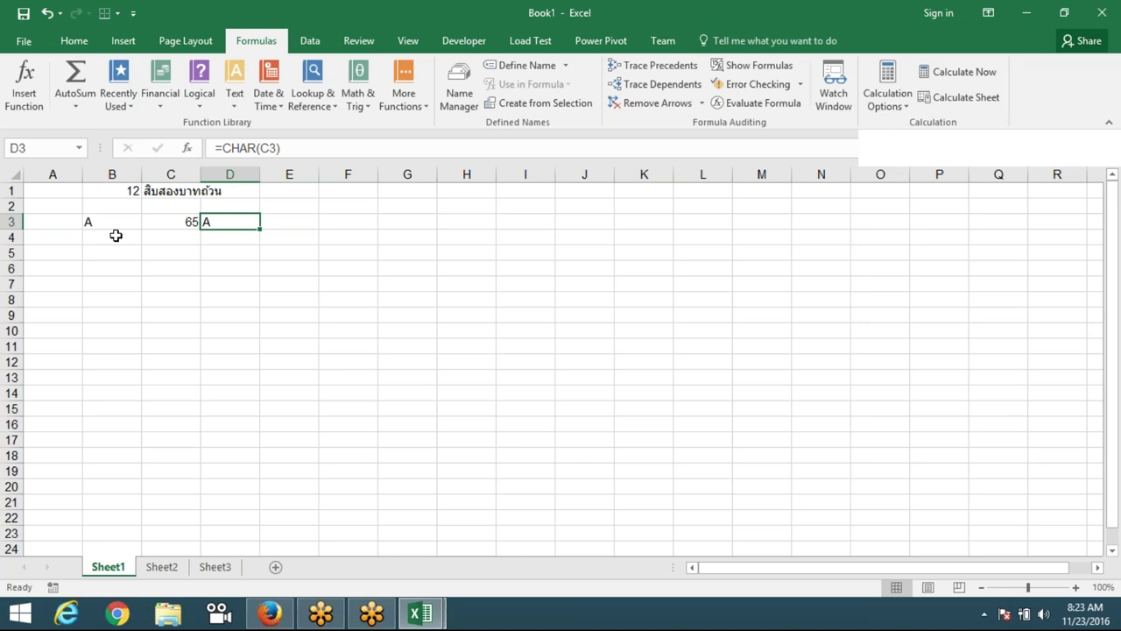
# Review the CODE and CHAR formulas, then move to cell B6.
pyautogui.press('Left')
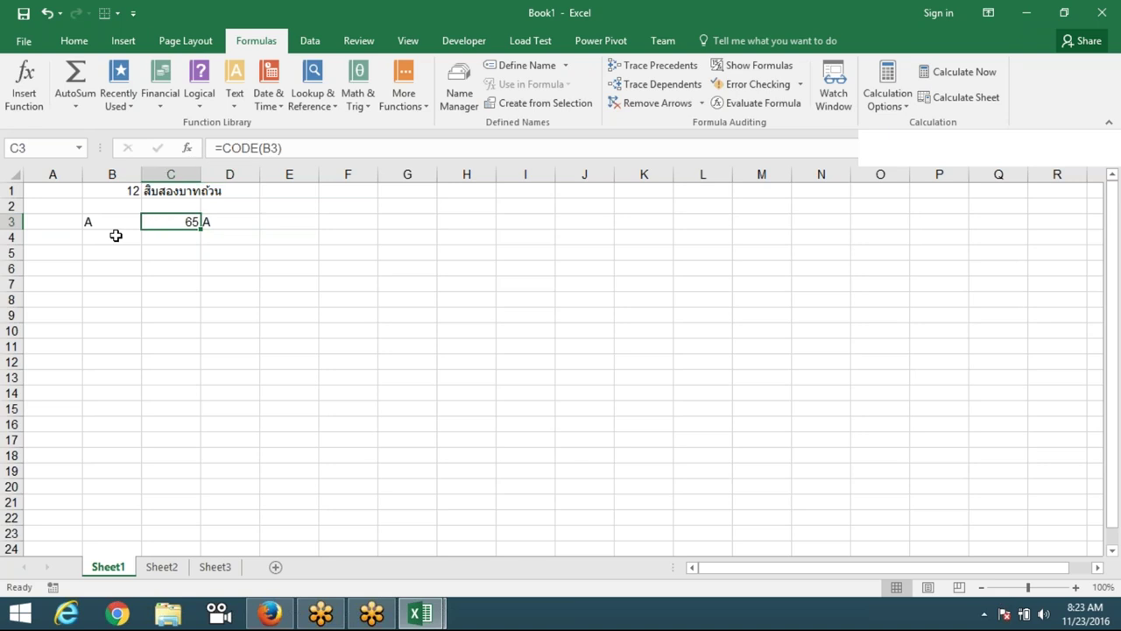
pyautogui.press('Right')
pyautogui.press('Down')
pyautogui.press('Down')
pyautogui.press('Left')
pyautogui.press('Left')
pyautogui.press('Up')
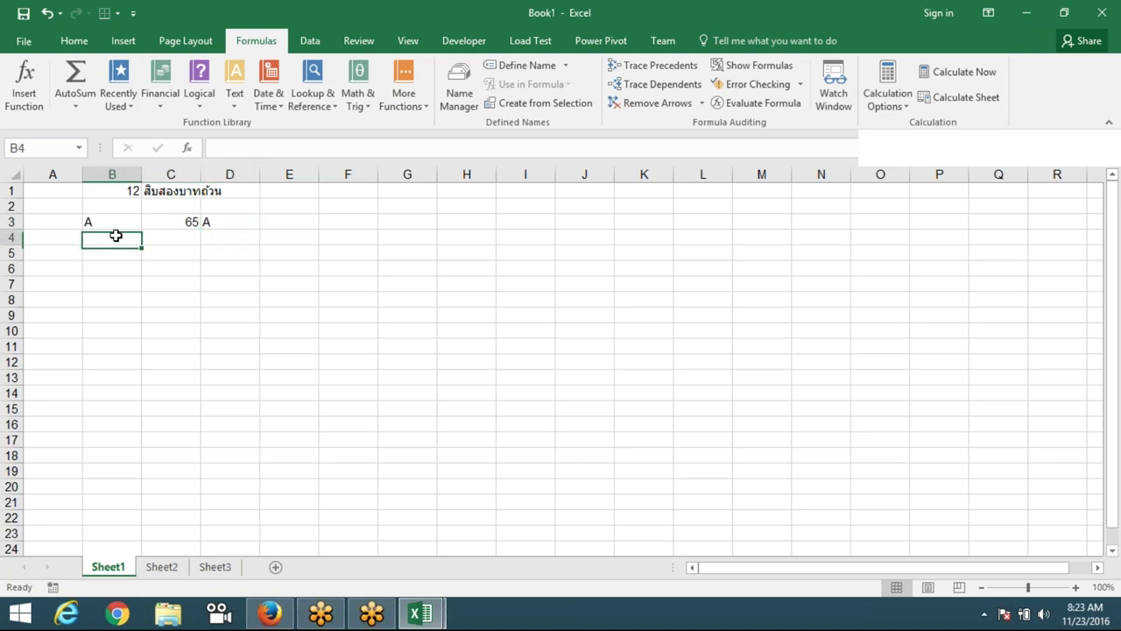
pyautogui.press('Up')
pyautogui.press('Right')
pyautogui.press('Right')
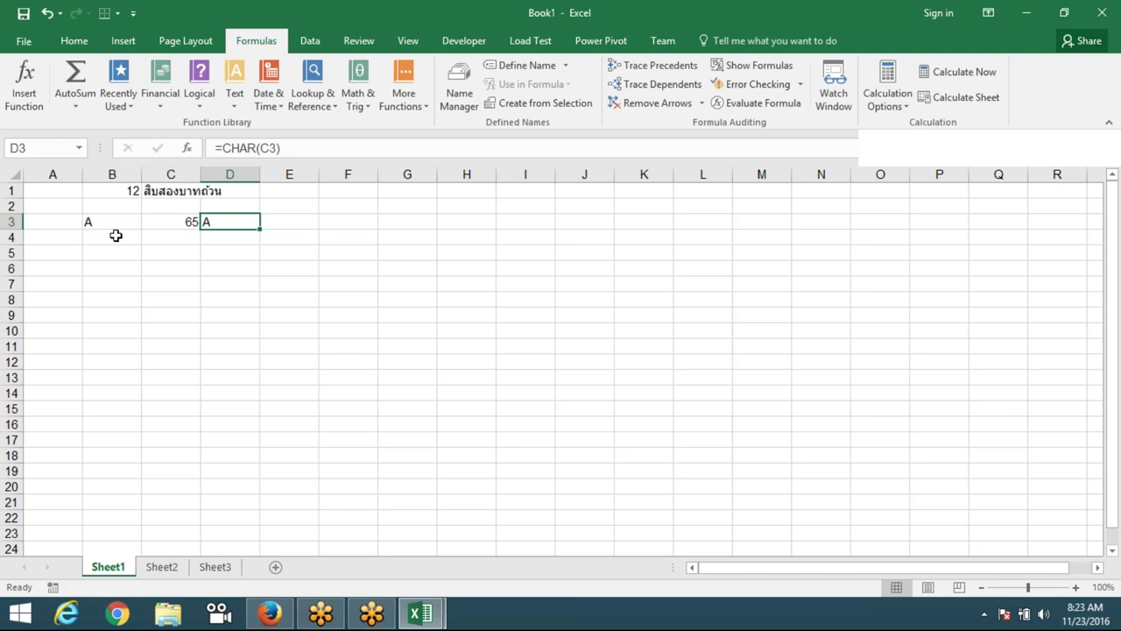
pyautogui.press('Left')
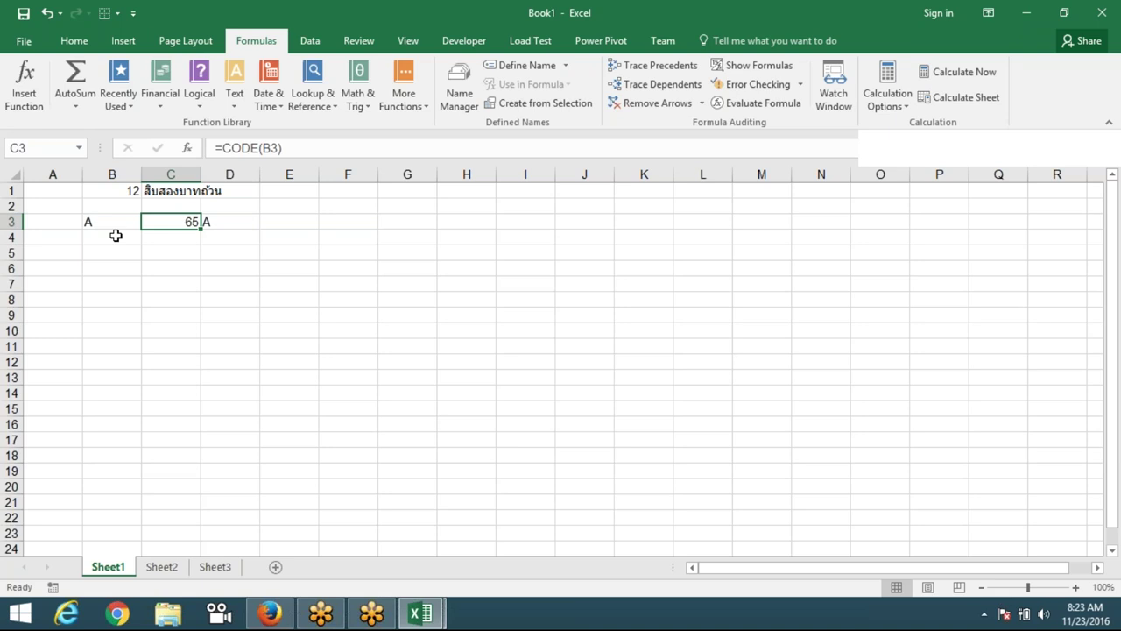
pyautogui.press('Down')
pyautogui.press('Down')
pyautogui.press('Down')
pyautogui.press('Left')
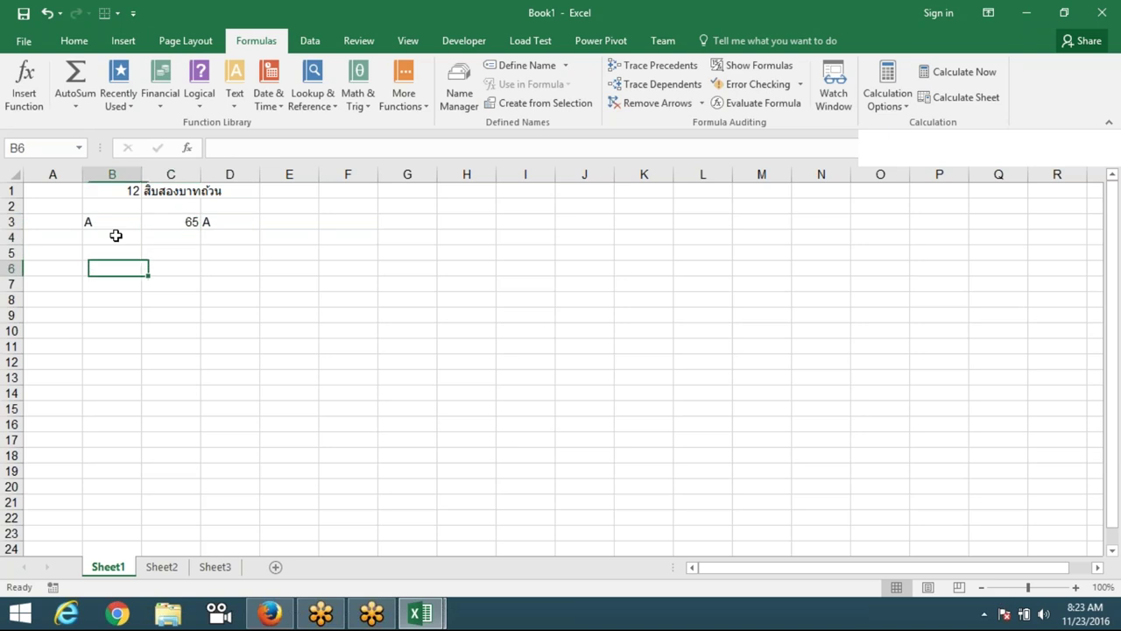
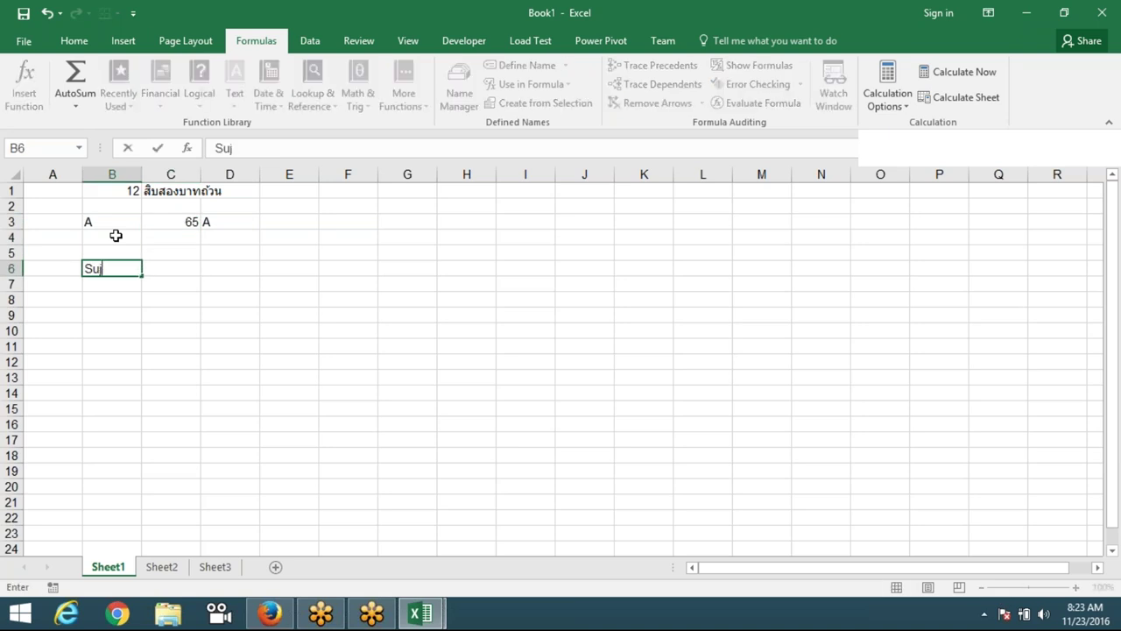
# Enter a full name with extra spaces in B6 and the lowercase first name in B7.
pyautogui.press('Return')
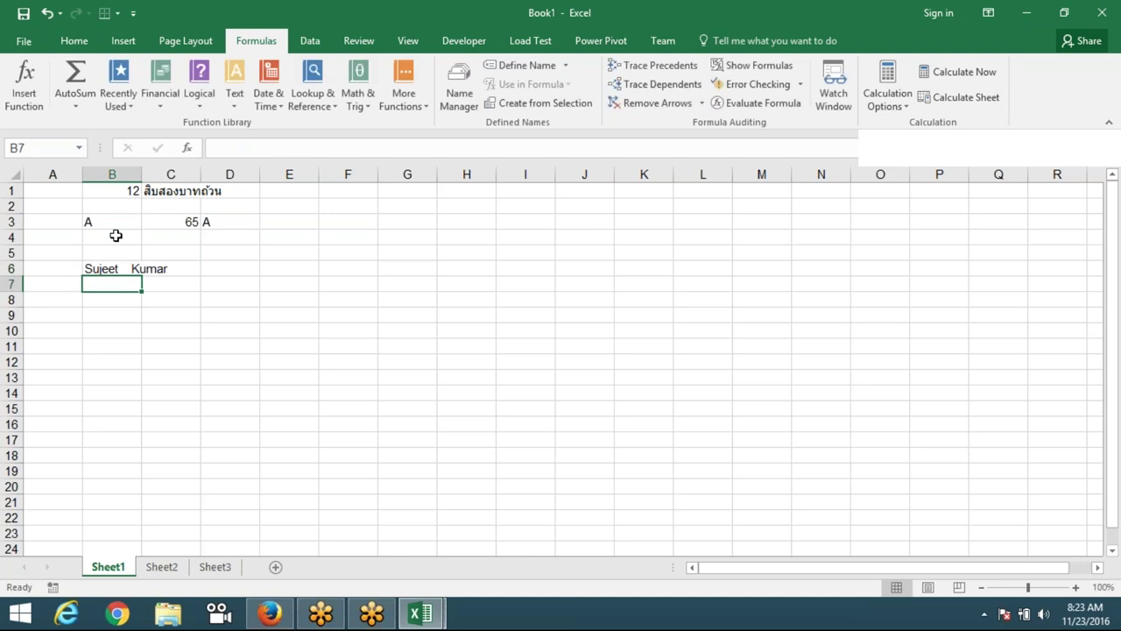
pyautogui.write('sujeet')
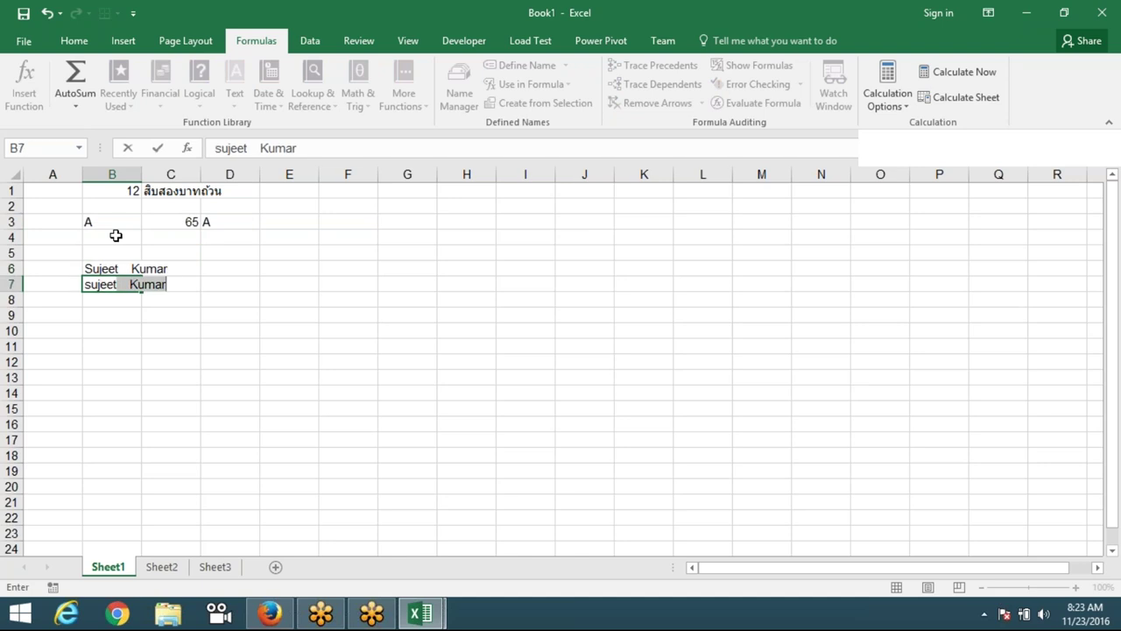
pyautogui.press('Delete')
pyautogui.press('Delete')
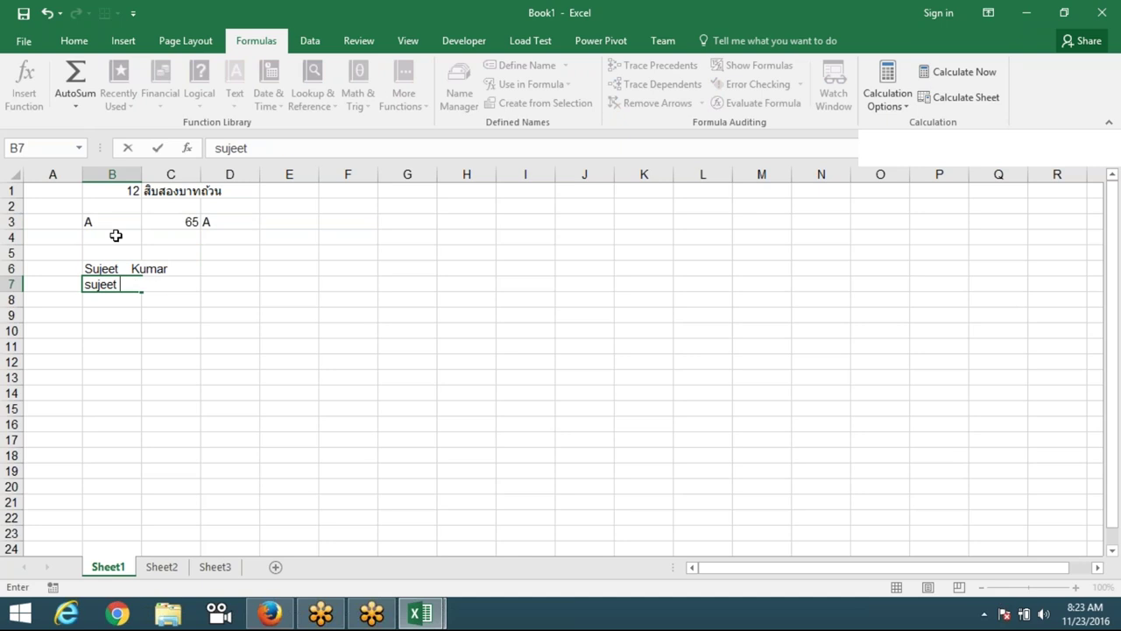
pyautogui.press('Return')
pyautogui.press('Up')
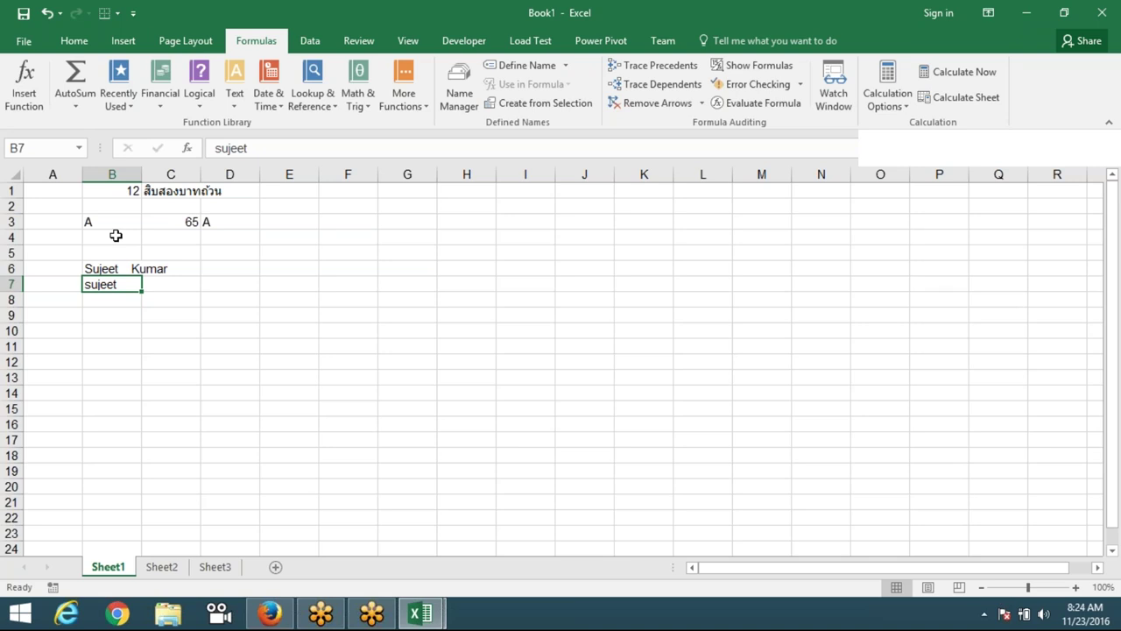
pyautogui.press('Up')
pyautogui.press('Right')
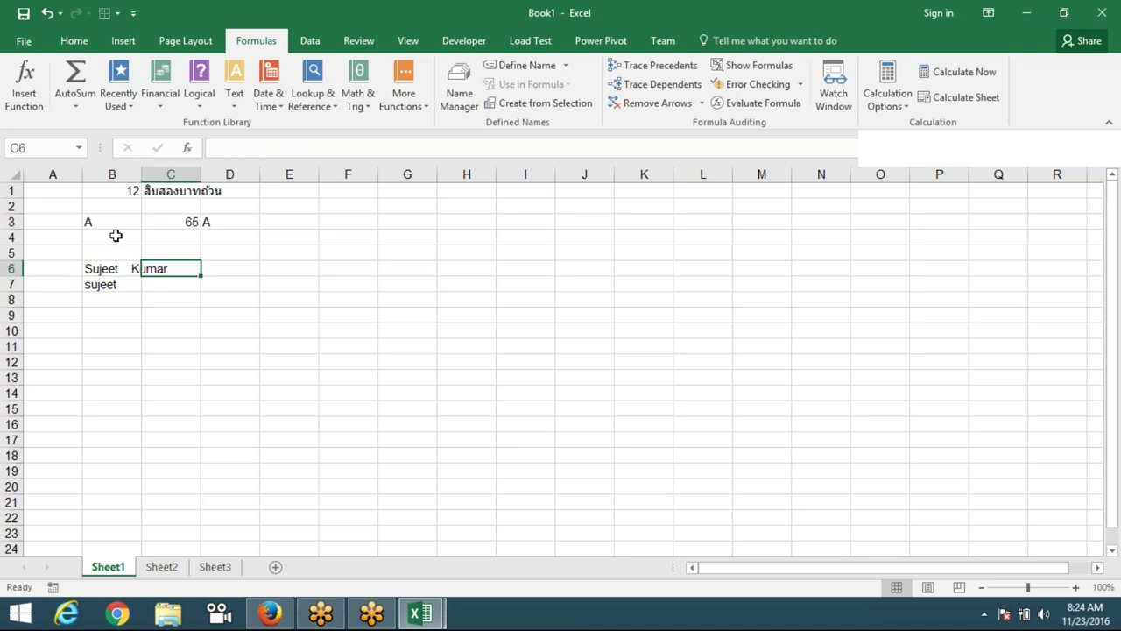
# Enter =TRIM(B6) in C6 to remove the extra spaces.
pyautogui.write('=tri')
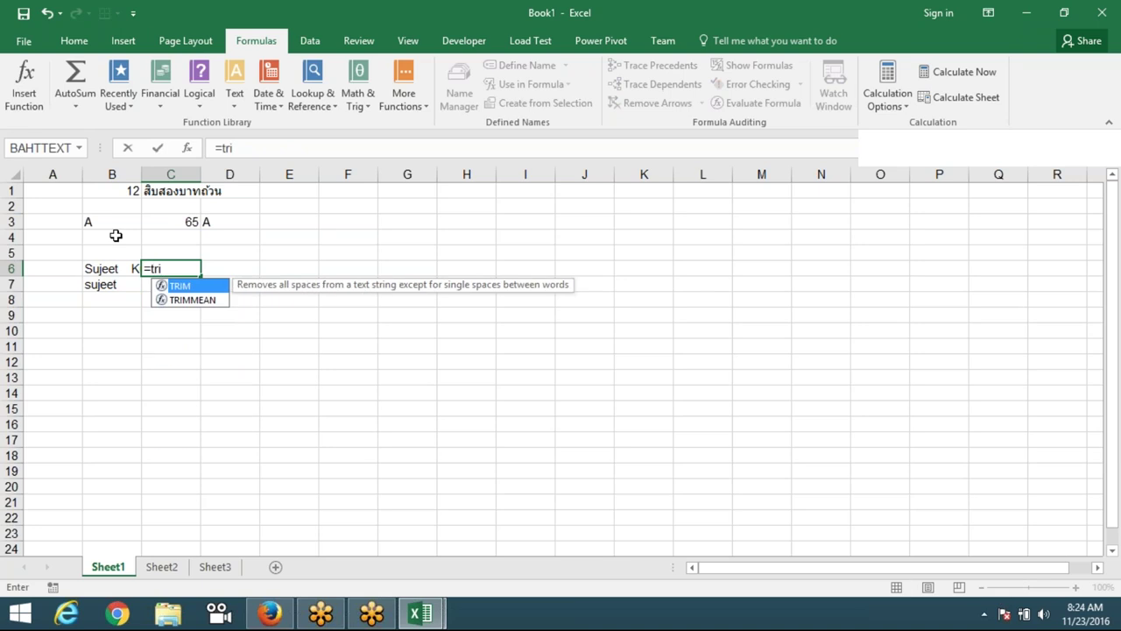
pyautogui.press('Tab')
pyautogui.press('Left')
pyautogui.press('Return')
# Fill the TRIM formula down from C6 into C7 and check it.
pyautogui.press('Up')
pyautogui.hotkey('shift', 'Down')
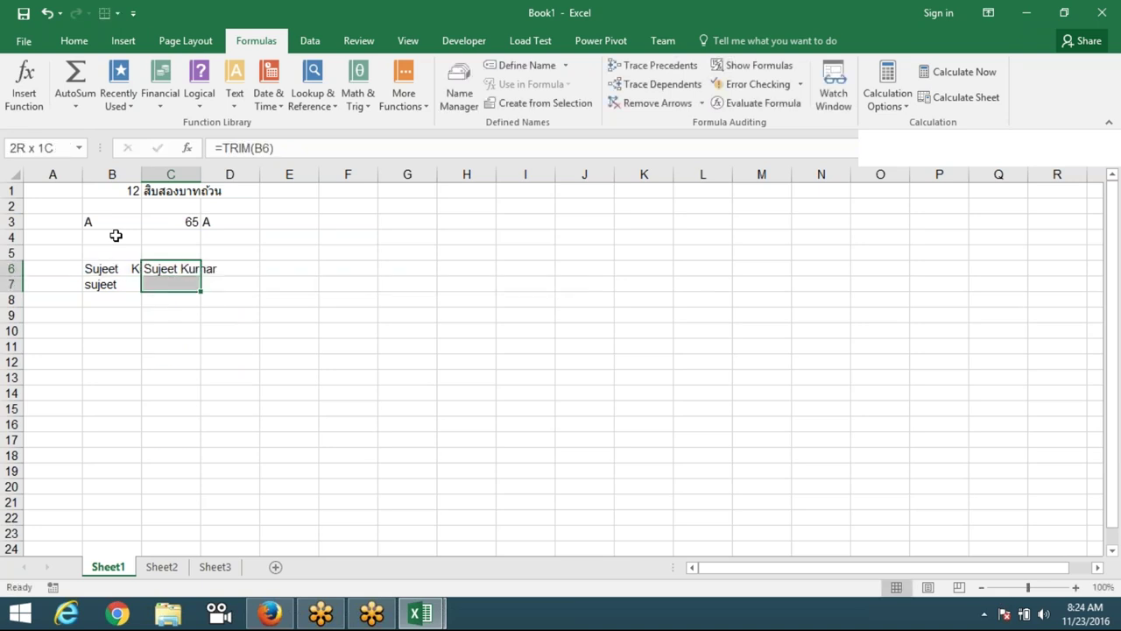
pyautogui.hotkey('ctrl', 'd')
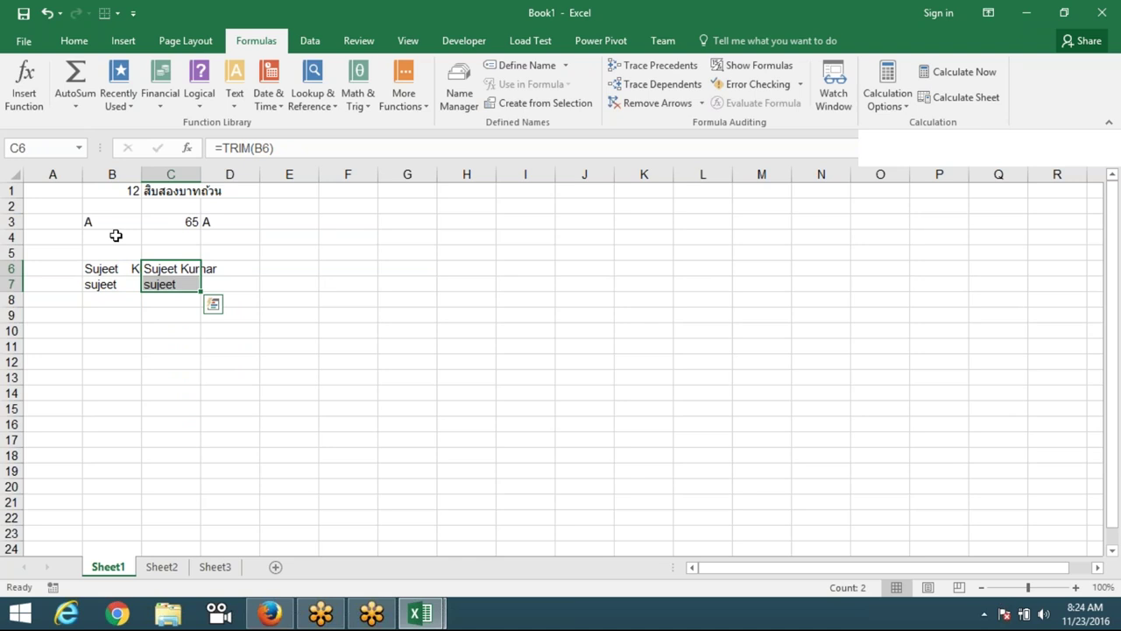
pyautogui.press('Down')
pyautogui.press('Right')
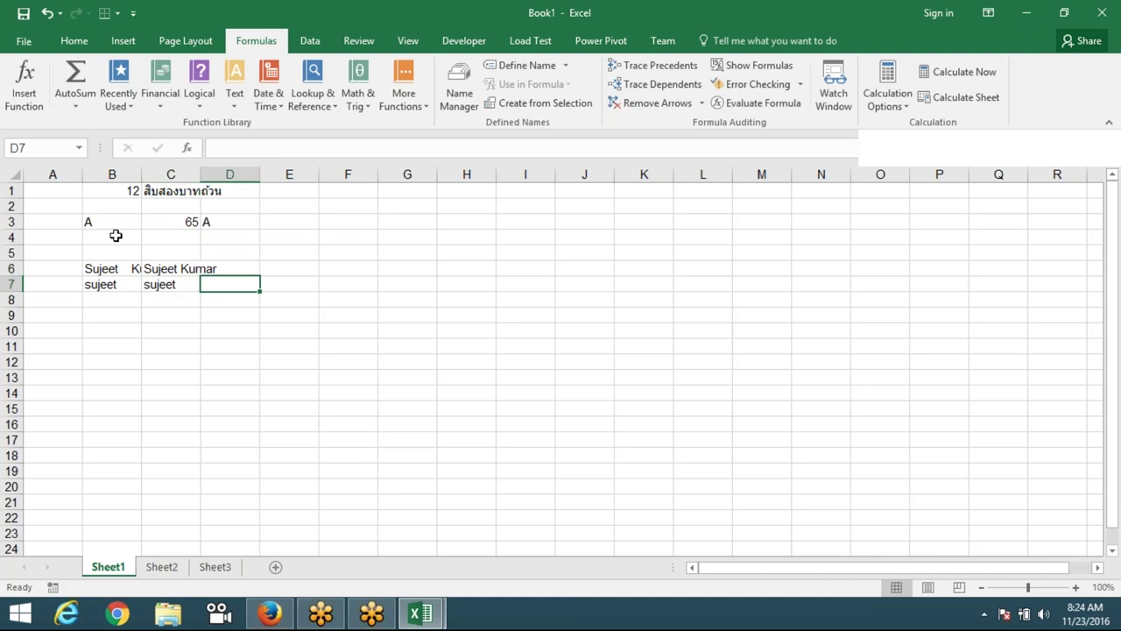
pyautogui.press('Left')
# Type a lowercase first name and surname on two lines in B10 using Alt+Enter.
pyautogui.press('Right')
pyautogui.press('Left')
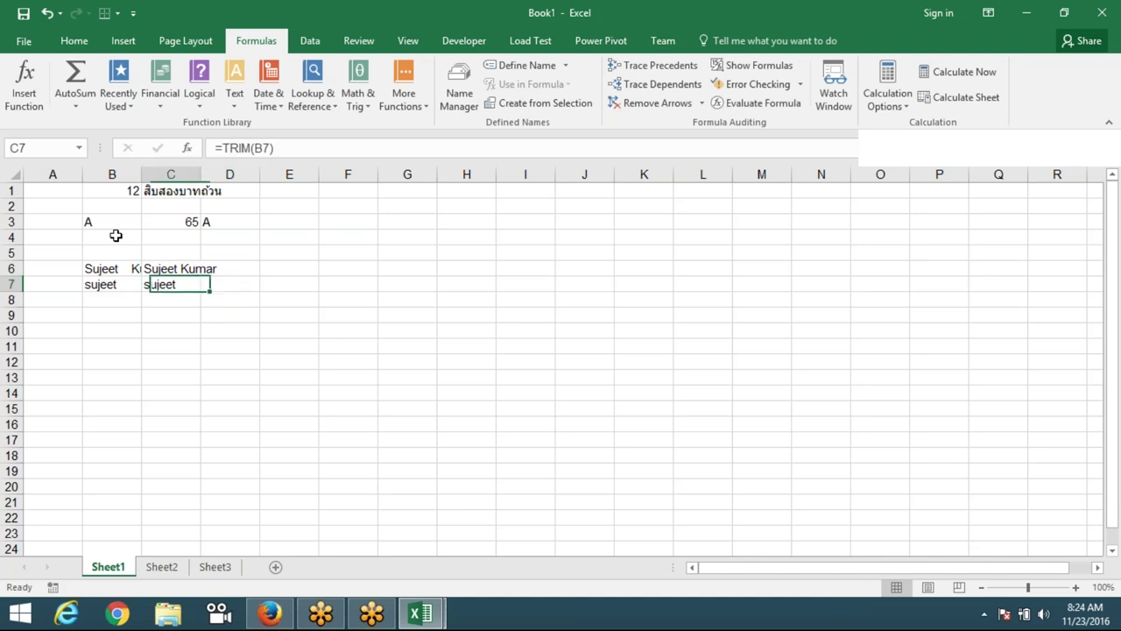
pyautogui.press('Left')
pyautogui.press('Down')
pyautogui.press('Down')
pyautogui.press('Down')
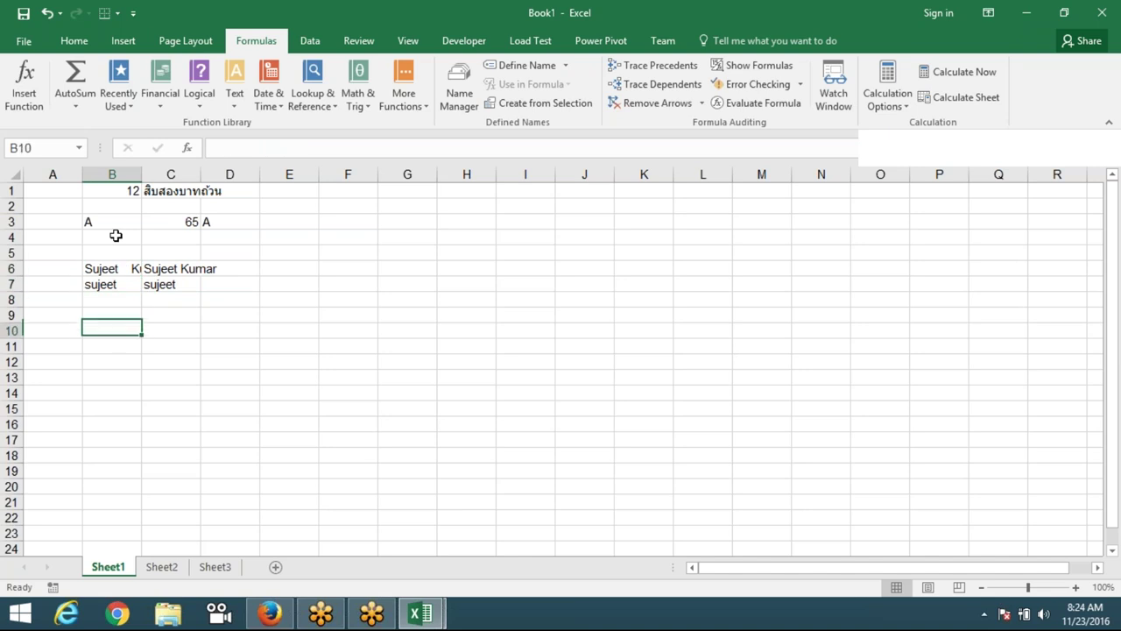
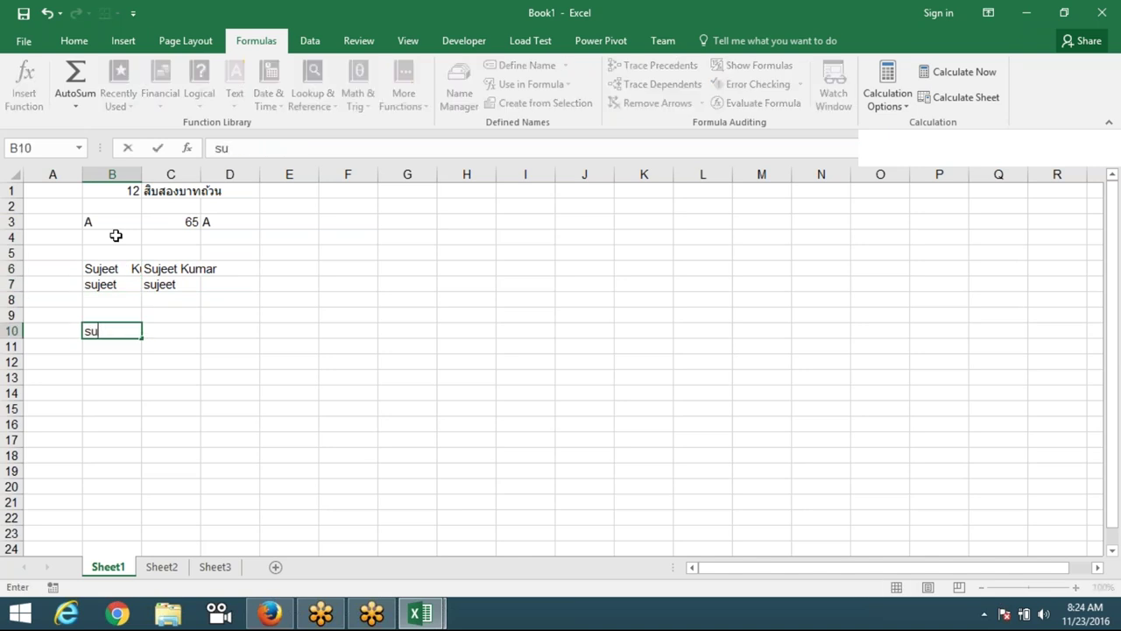
pyautogui.hotkey('alt', 'Return')
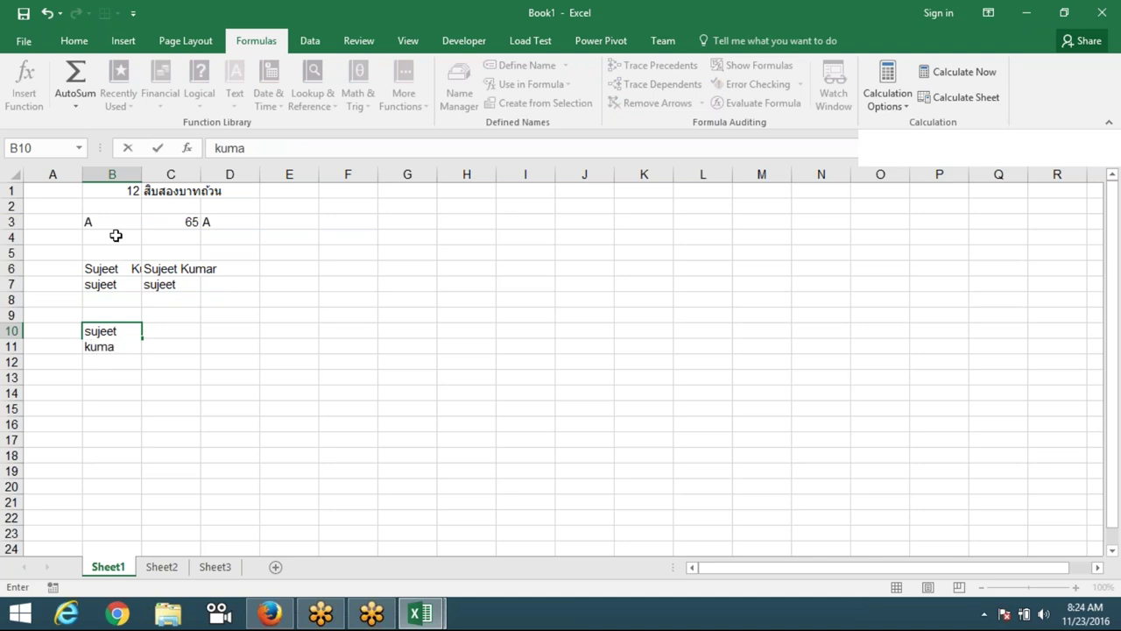
pyautogui.press('Return')
pyautogui.press('Up')
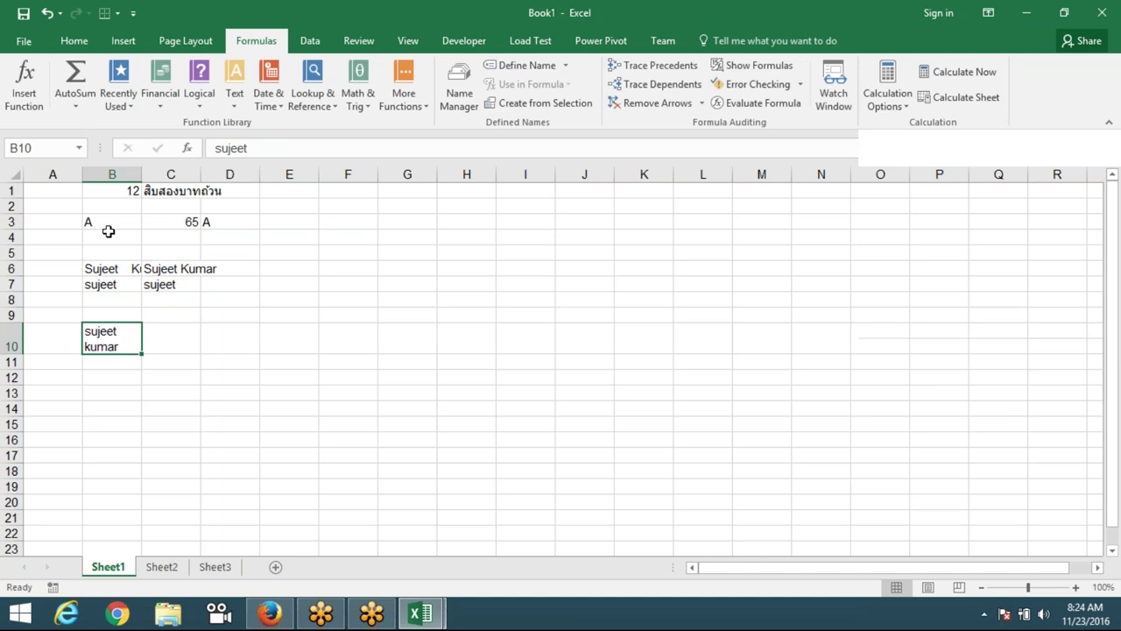
pyautogui.click(79, 42)
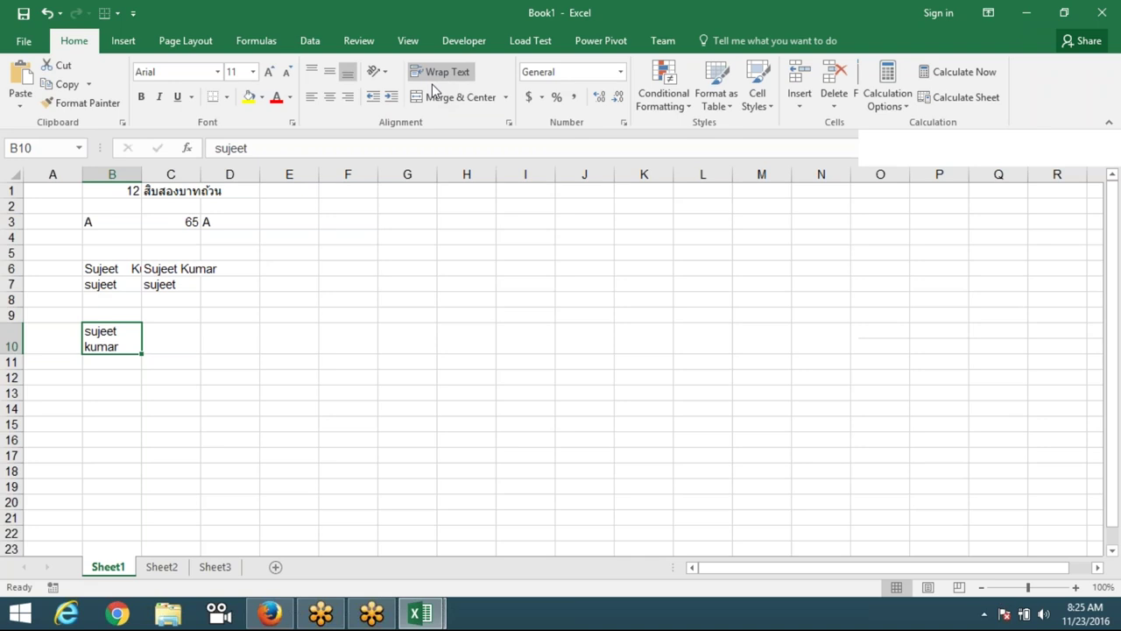
# Enter a TRIM formula on B10 in C10, which first returns #VALUE!
pyautogui.press('Right')
pyautogui.write('=t')
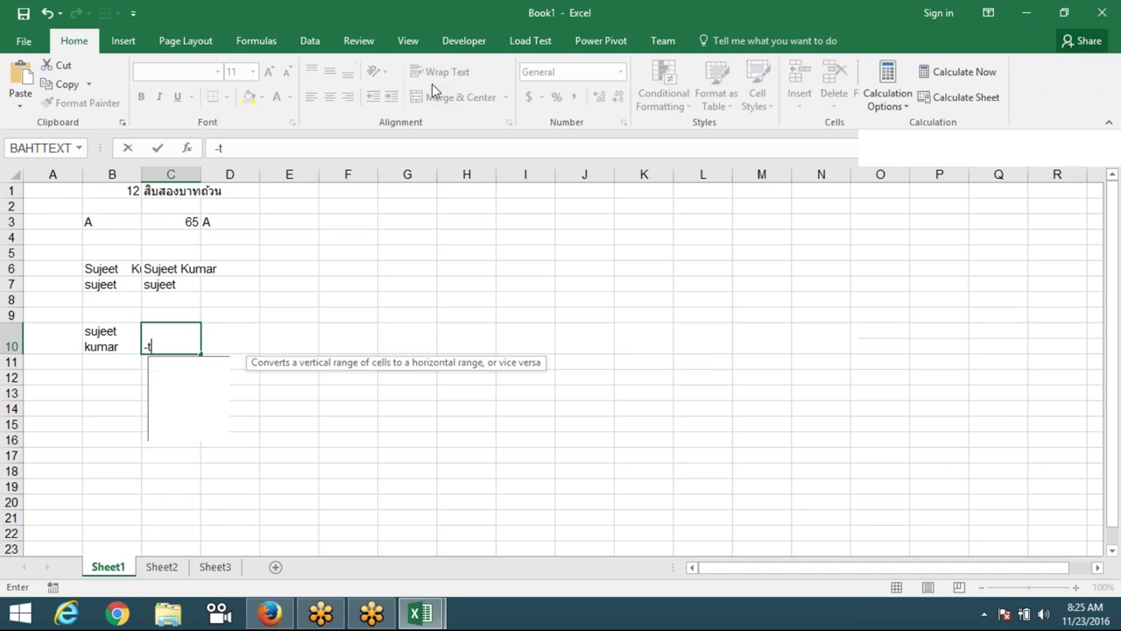
pyautogui.write('ri')
pyautogui.press('Tab')
pyautogui.press('Left')
pyautogui.press('Return')
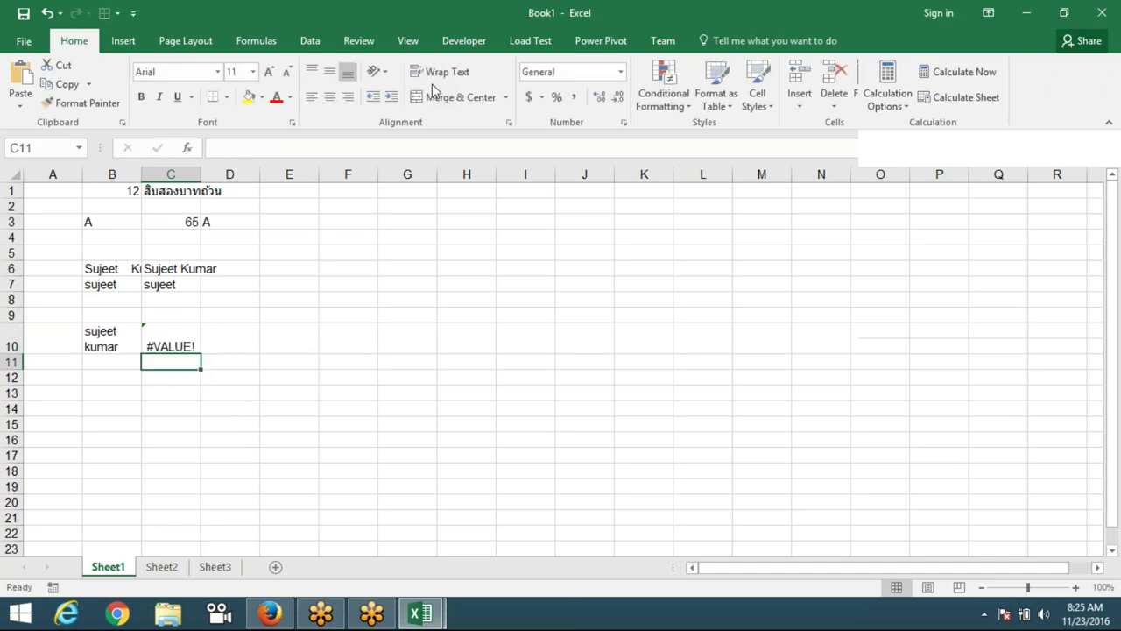
# Re-enter =TRIM(B10) in C10 so it shows the name joined on one line.
pyautogui.press('Up')
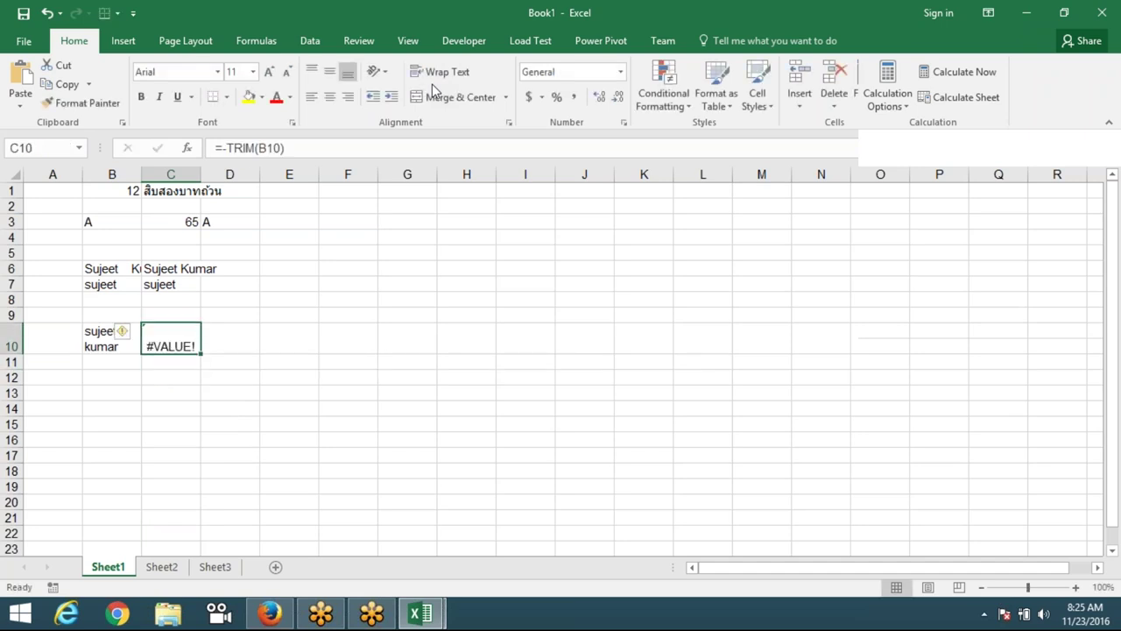
pyautogui.write('=tr')
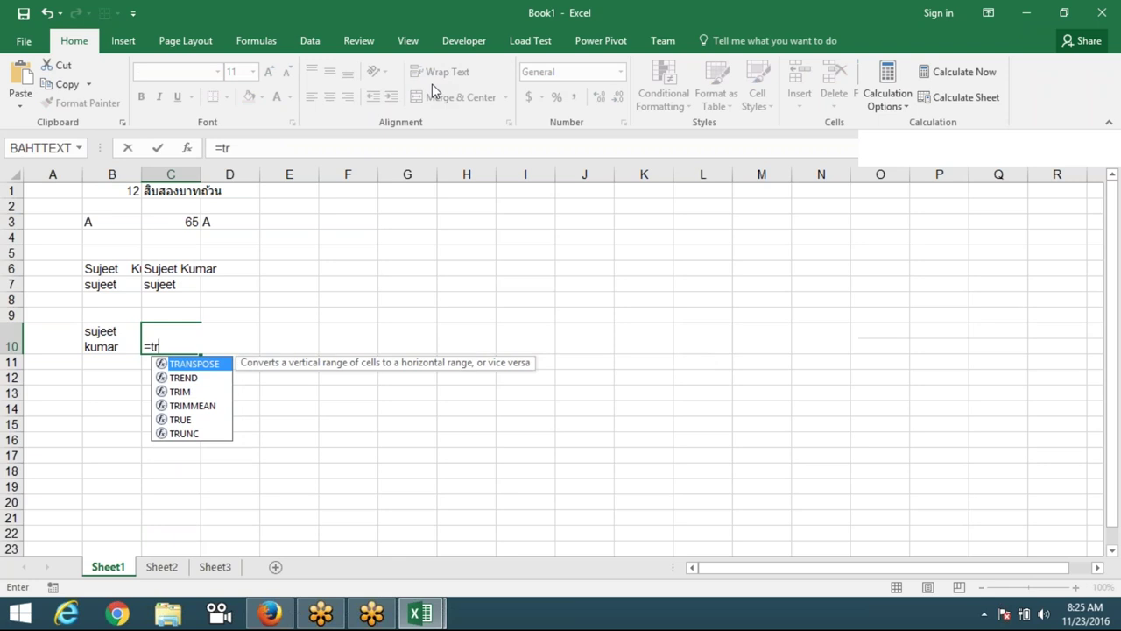
pyautogui.write('i')
pyautogui.press('Tab')
pyautogui.press('Left')
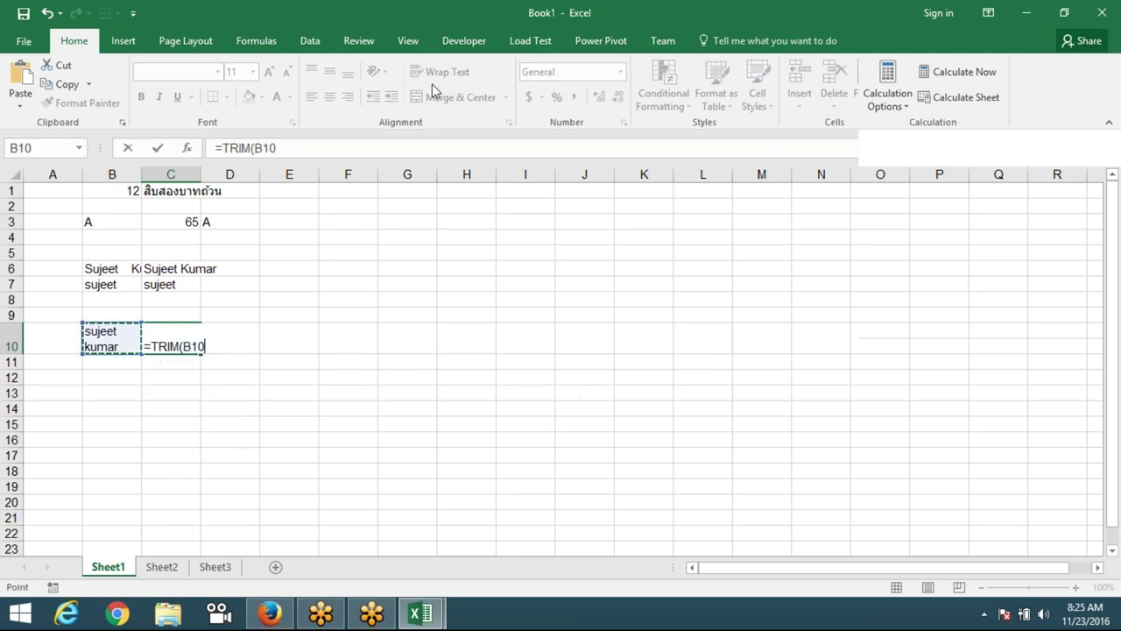
pyautogui.press('Return')
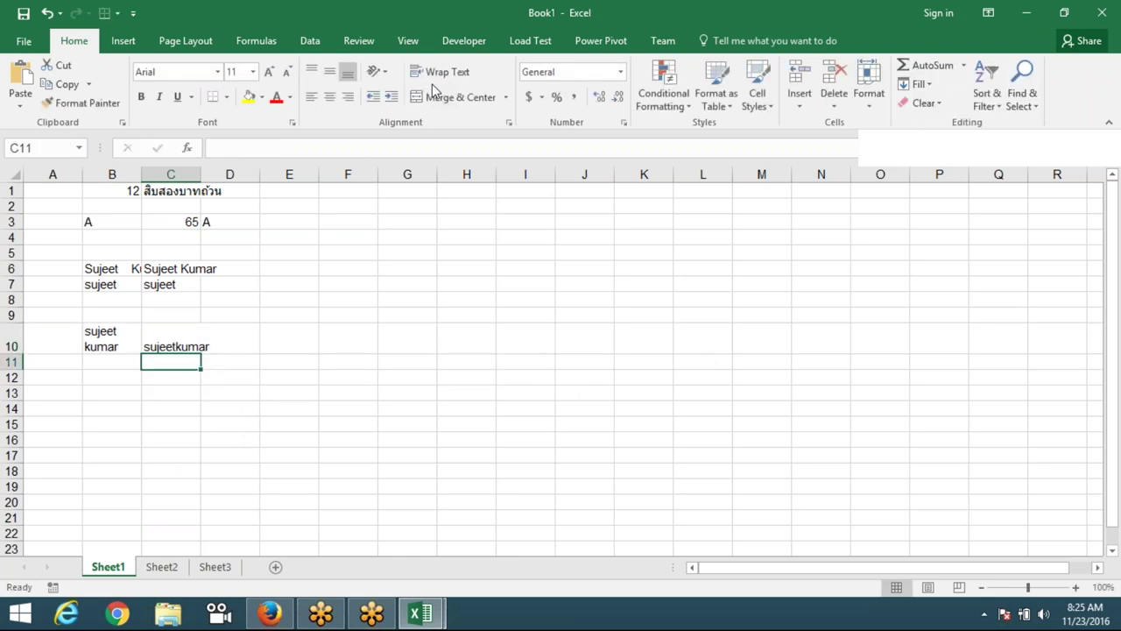
# Add a LEN formula in C11 that returns a character count of 12.
pyautogui.write('=')
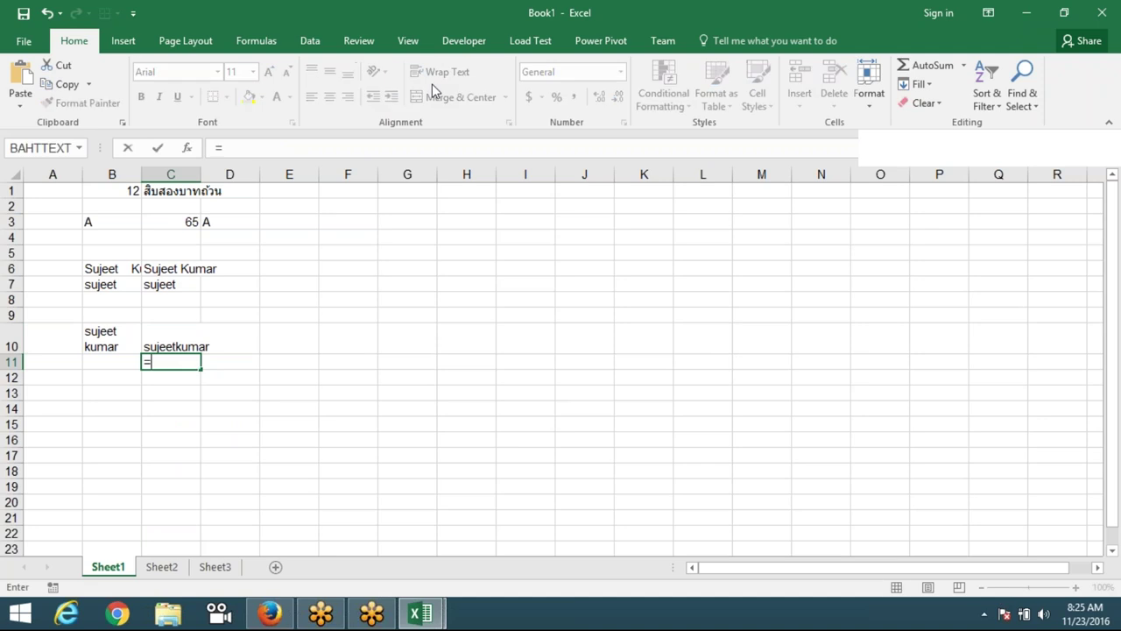
pyautogui.write('len')
pyautogui.press('Tab')
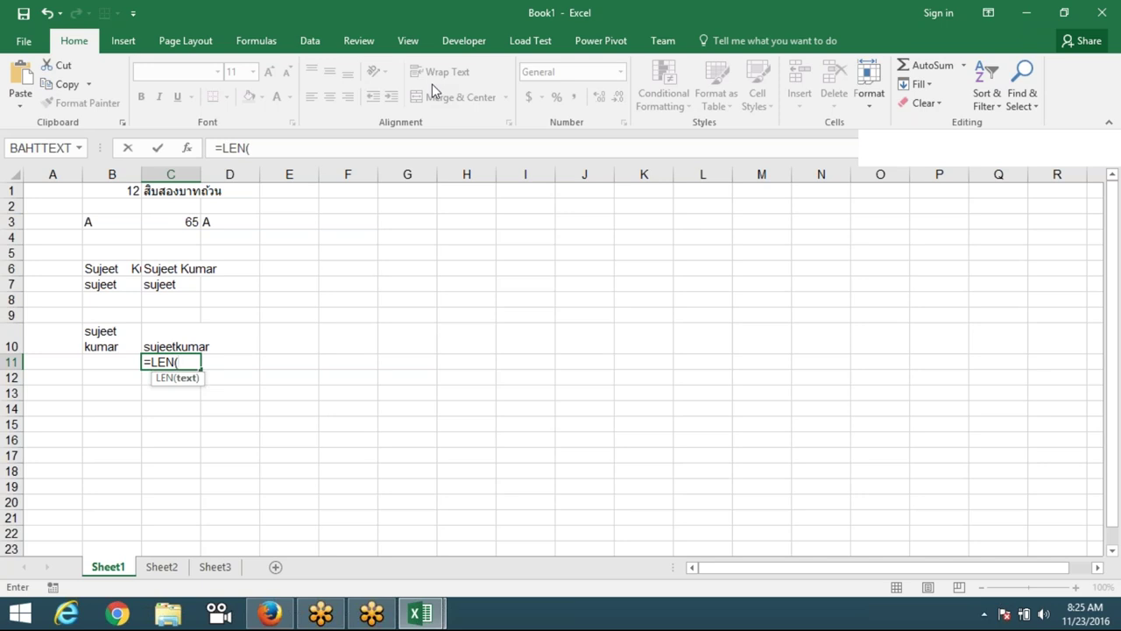
pyautogui.press('Return')
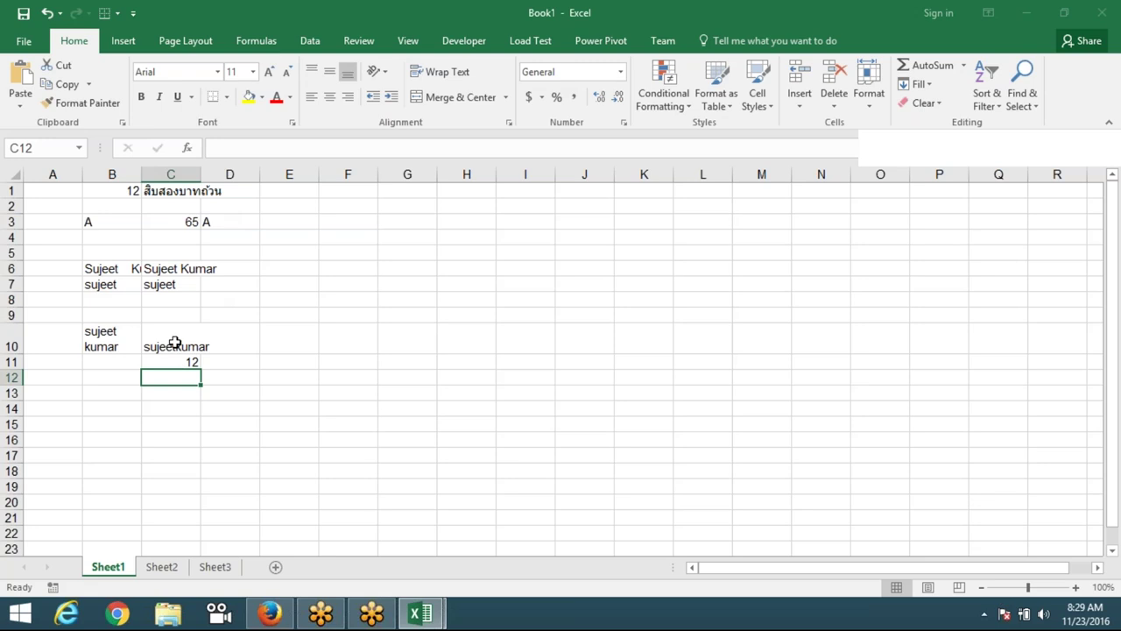
pyautogui.click(187, 362)
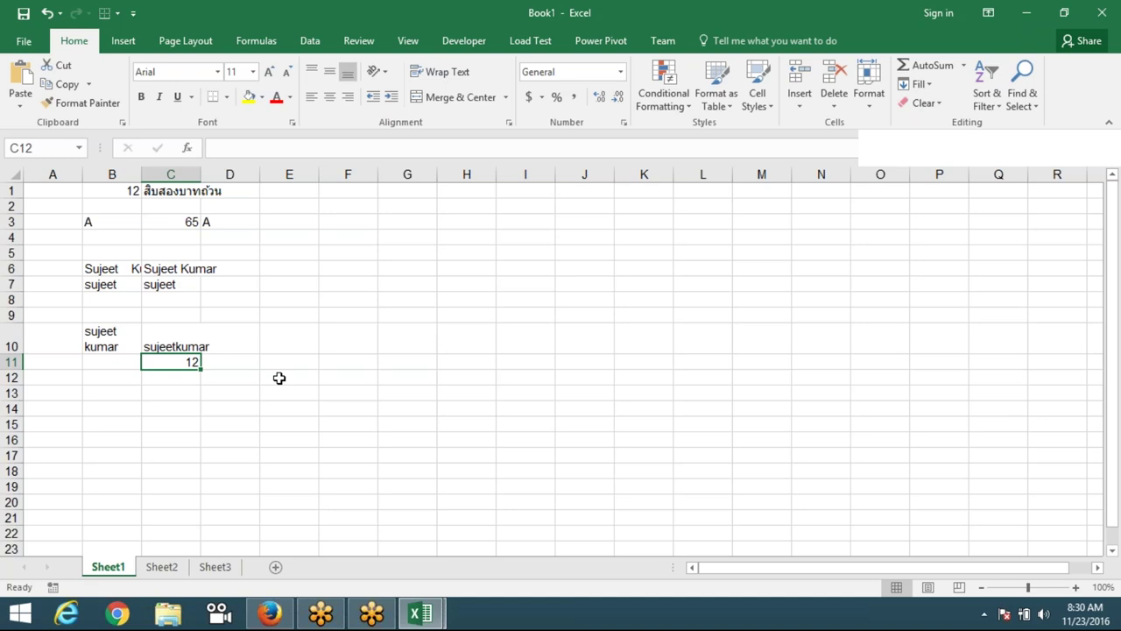
# Enter a CLEAN formula on C10 in D10, showing the joined name.
pyautogui.press('Up')
pyautogui.press('Right')
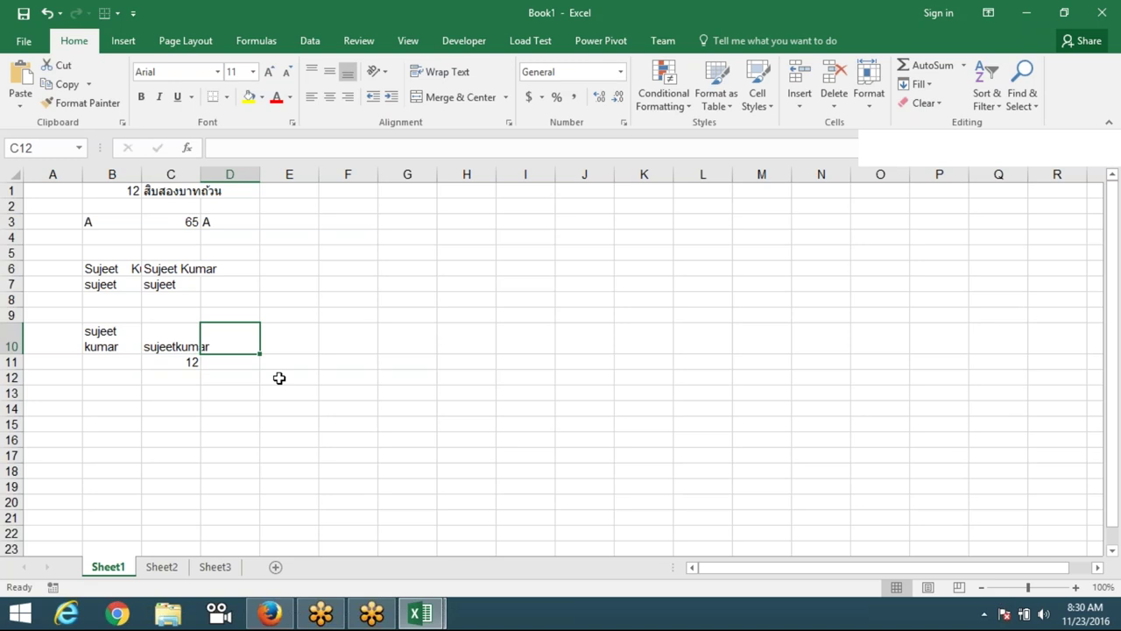
pyautogui.write('=cl')
pyautogui.press('Tab')
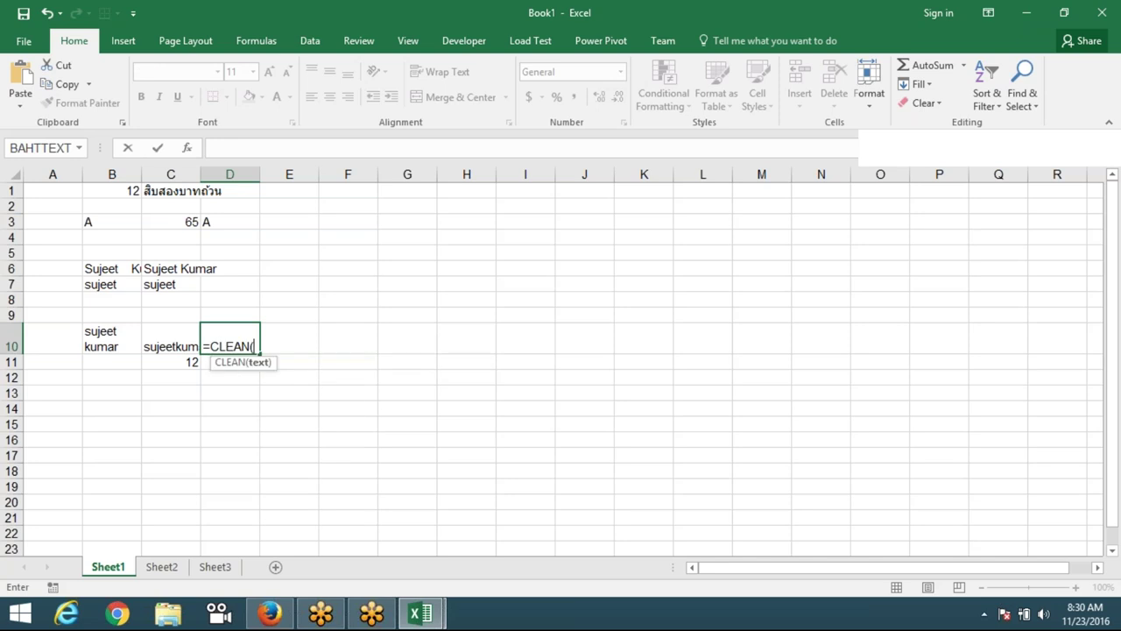
pyautogui.press('Left')
pyautogui.press('Return')
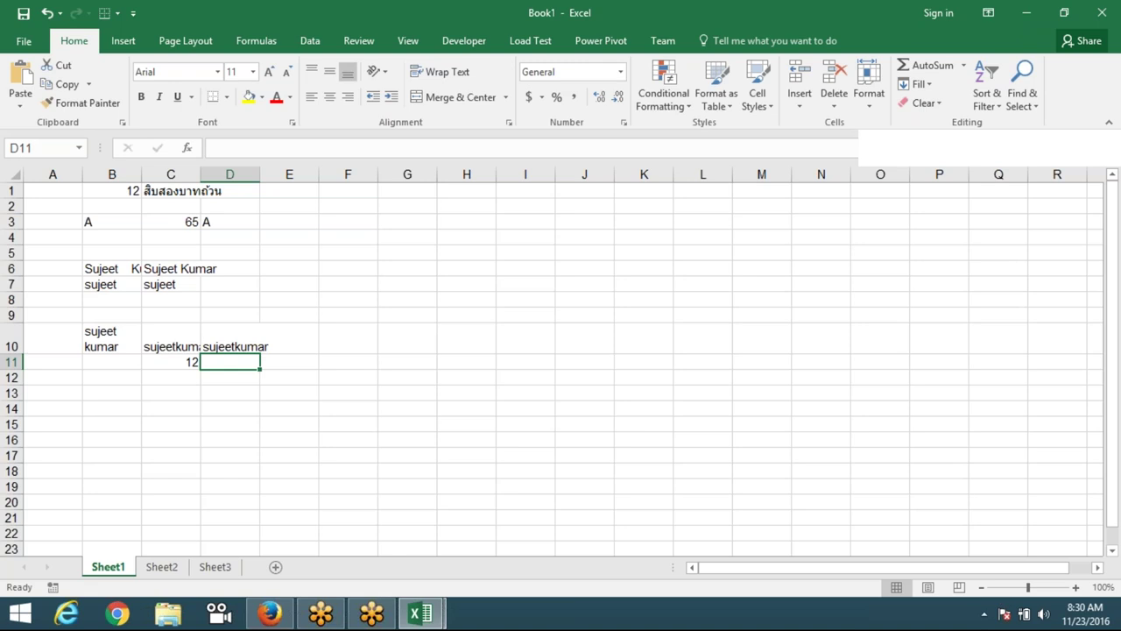
pyautogui.click(986, 616)
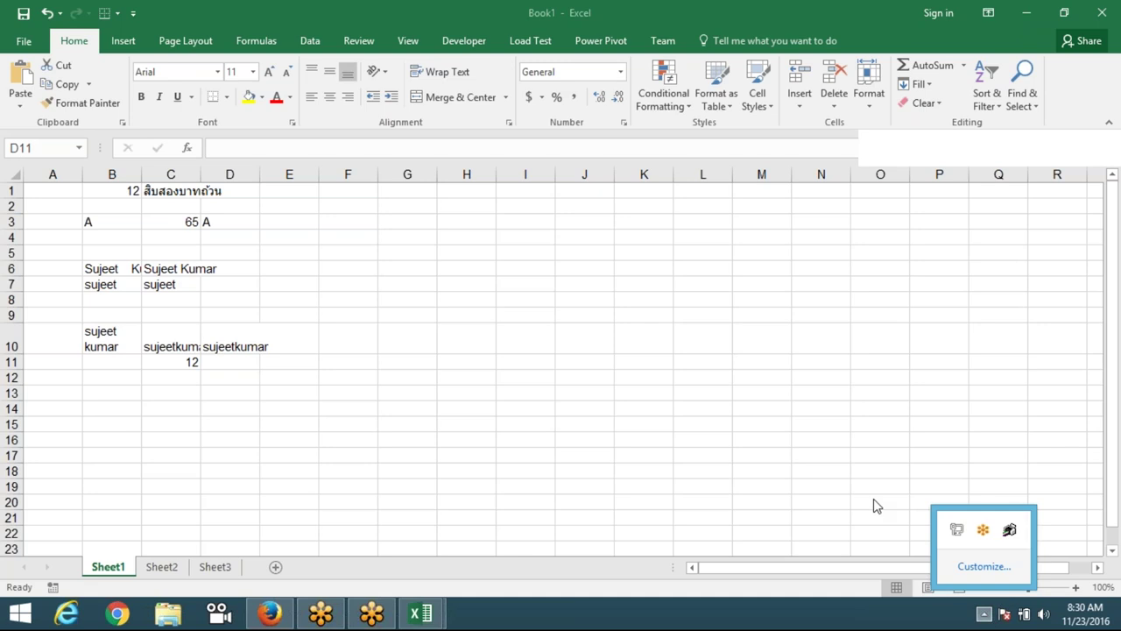
pyautogui.click(876, 506)
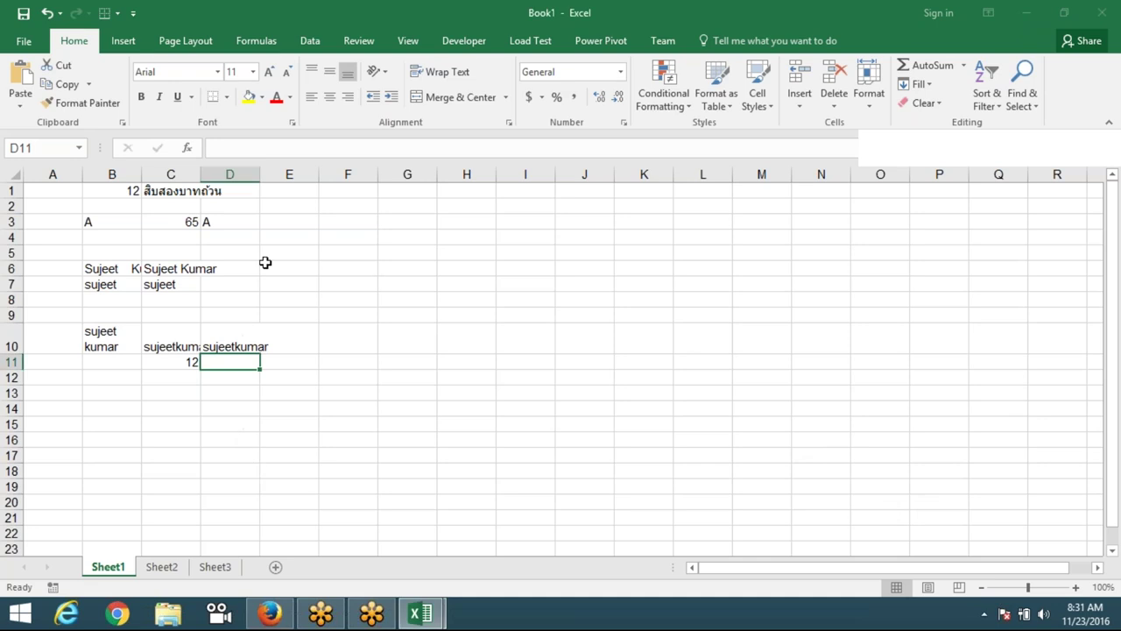
pyautogui.moveTo(261, 175); pyautogui.dragTo(272, 174)
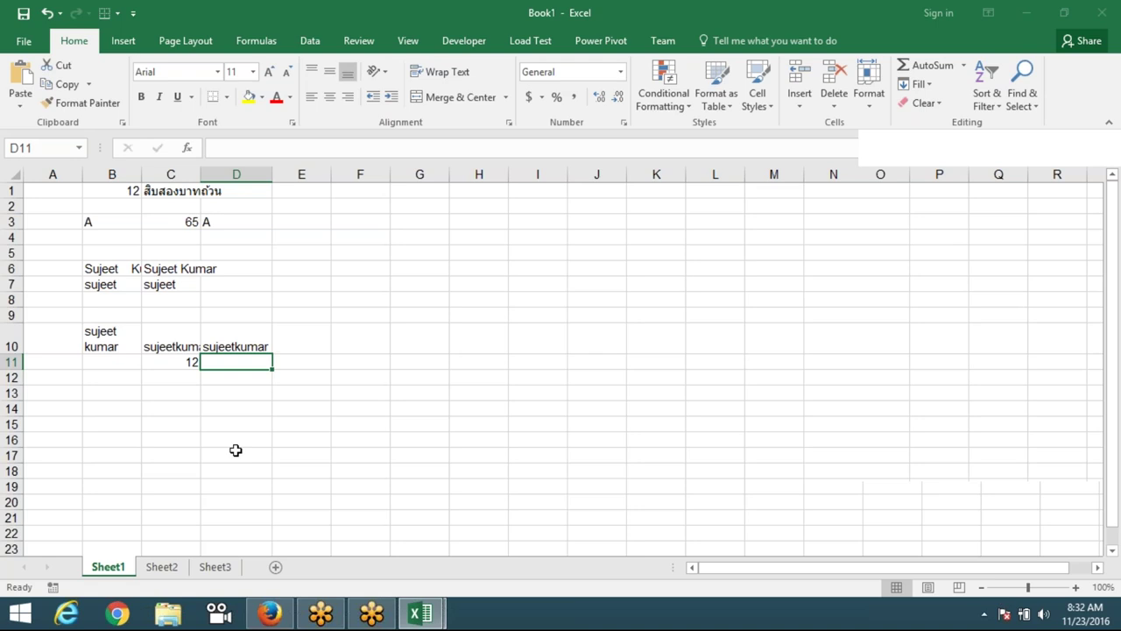
pyautogui.press('Up')
pyautogui.press('Left')
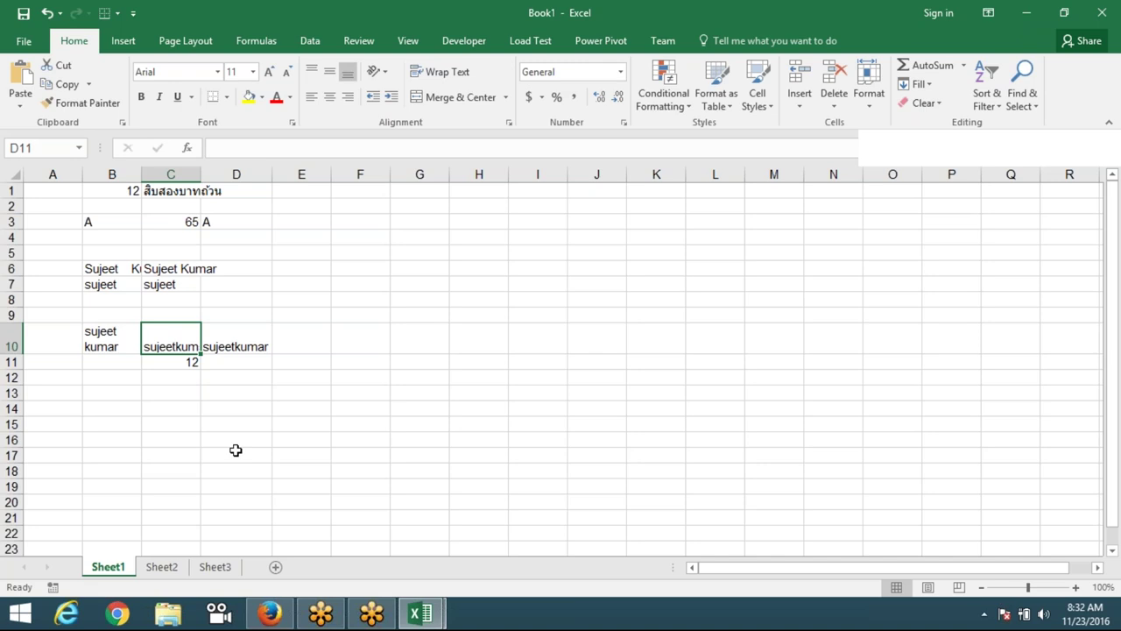
# Enter the dotted sample number 123.369.852 into cell F1.
pyautogui.click(365, 219)
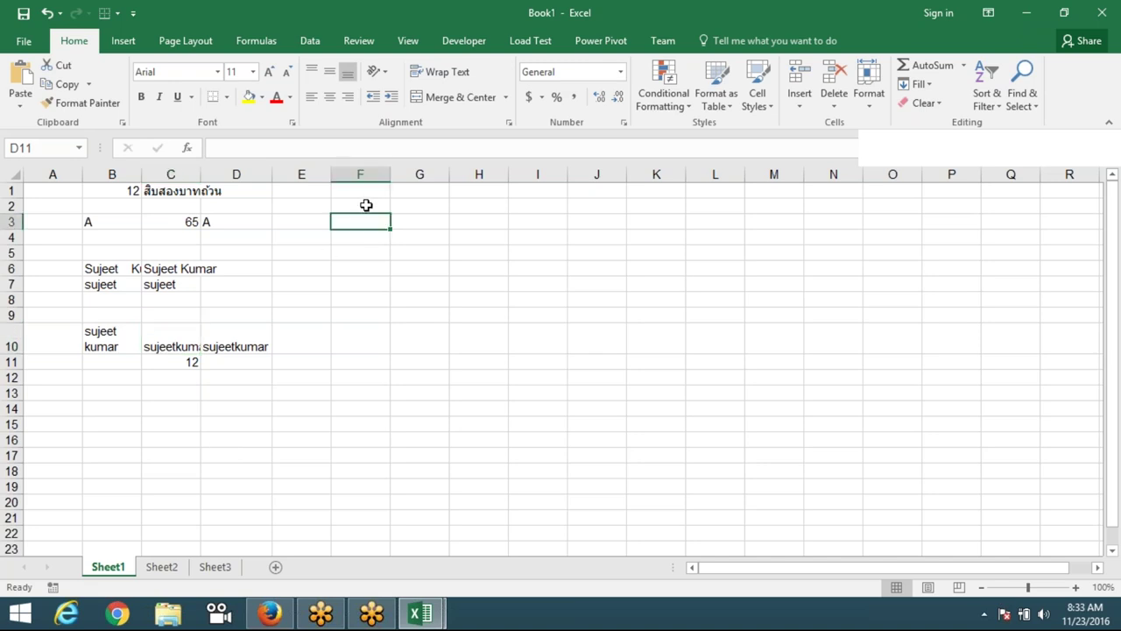
pyautogui.click(366, 202)
pyautogui.click(365, 191)
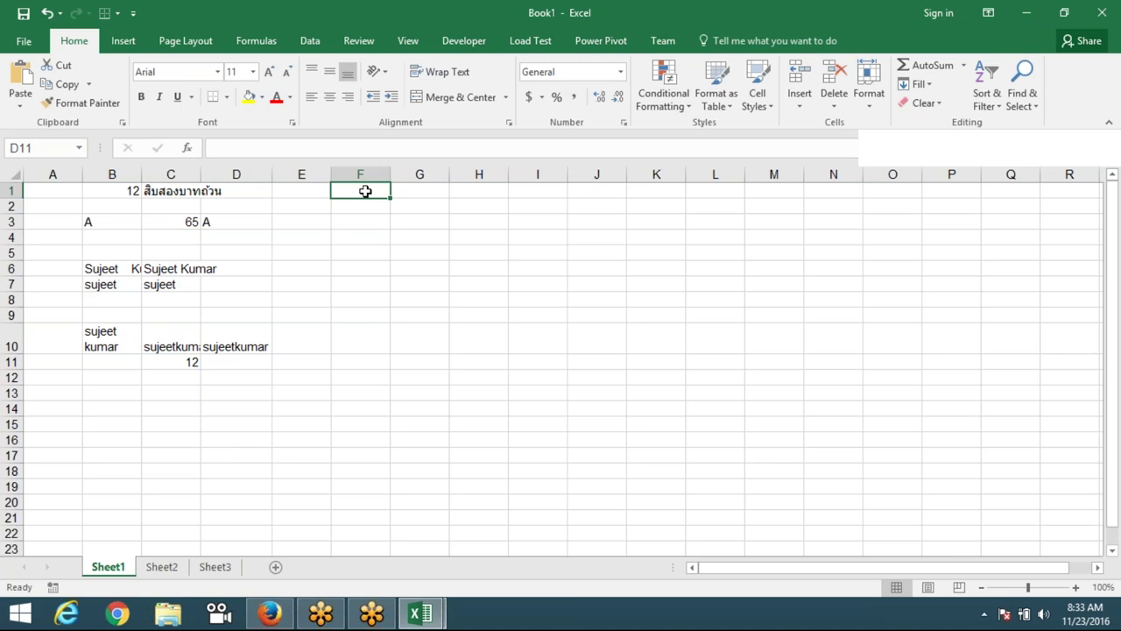
pyautogui.write('123.369.')
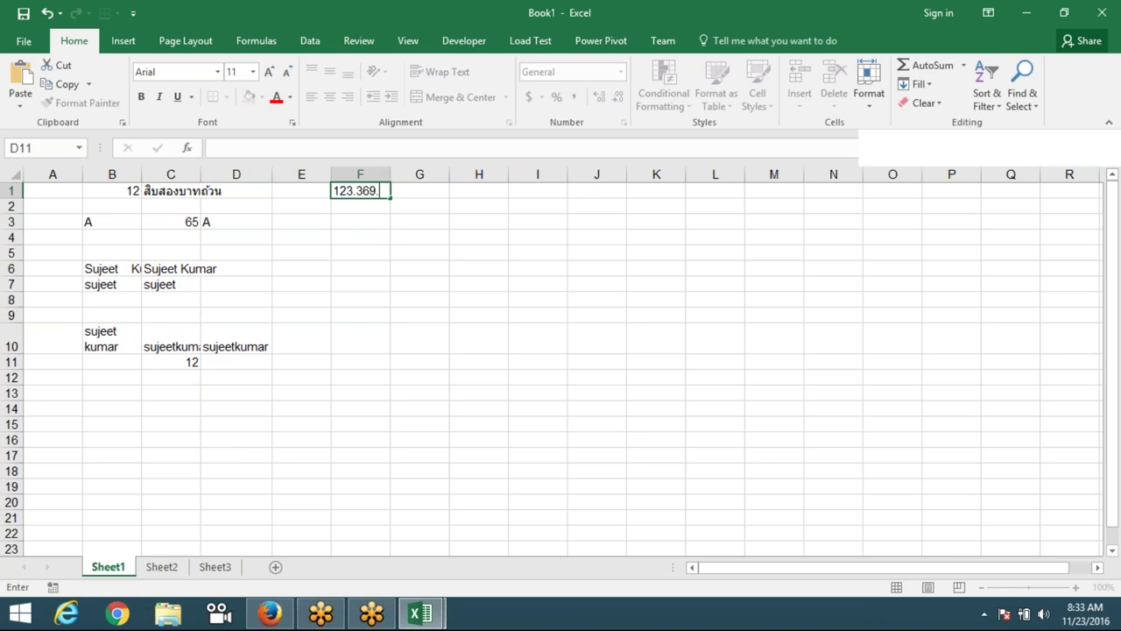
pyautogui.write('852')
pyautogui.press('Return')
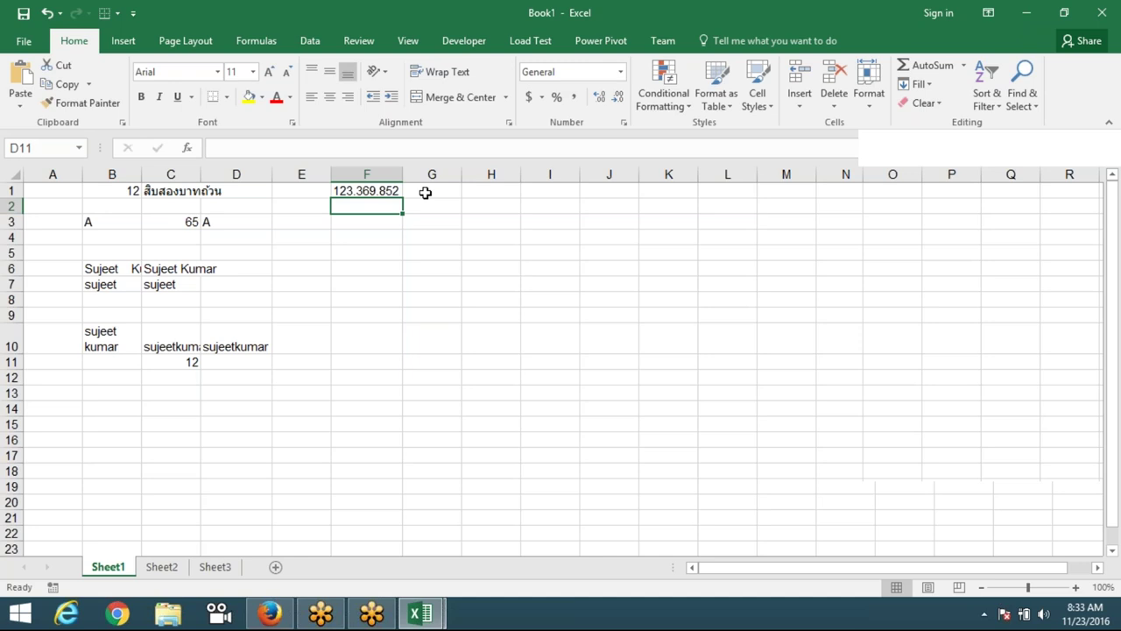
# Enter =SUBSTITUTE(F1,".","-") in F2 so it shows 123-369-852.
pyautogui.write('=')
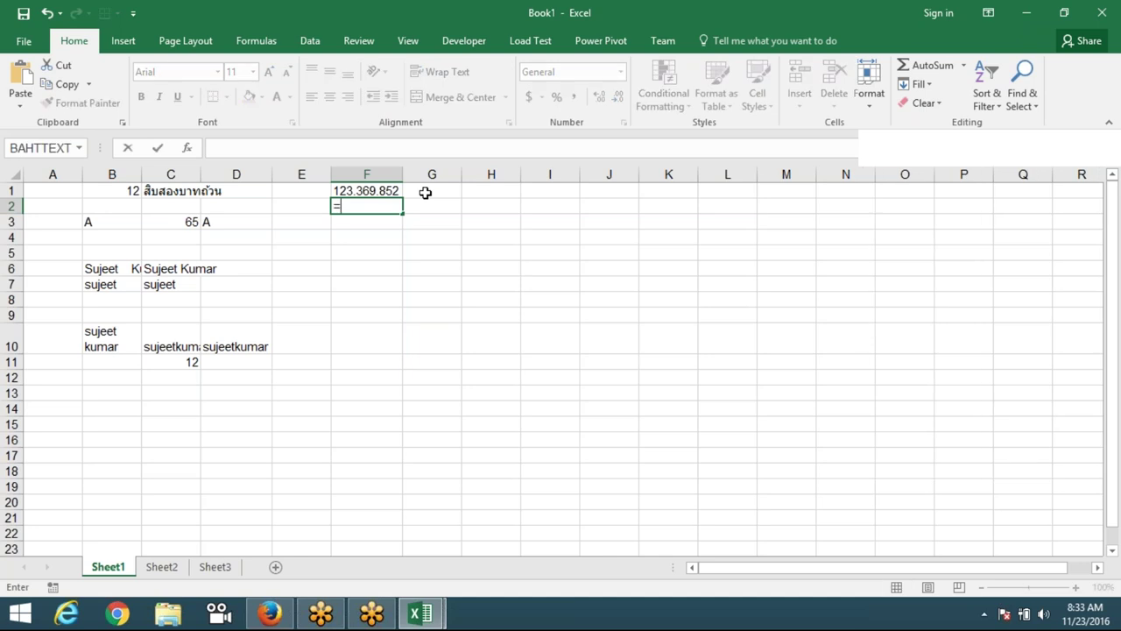
pyautogui.write('sub')
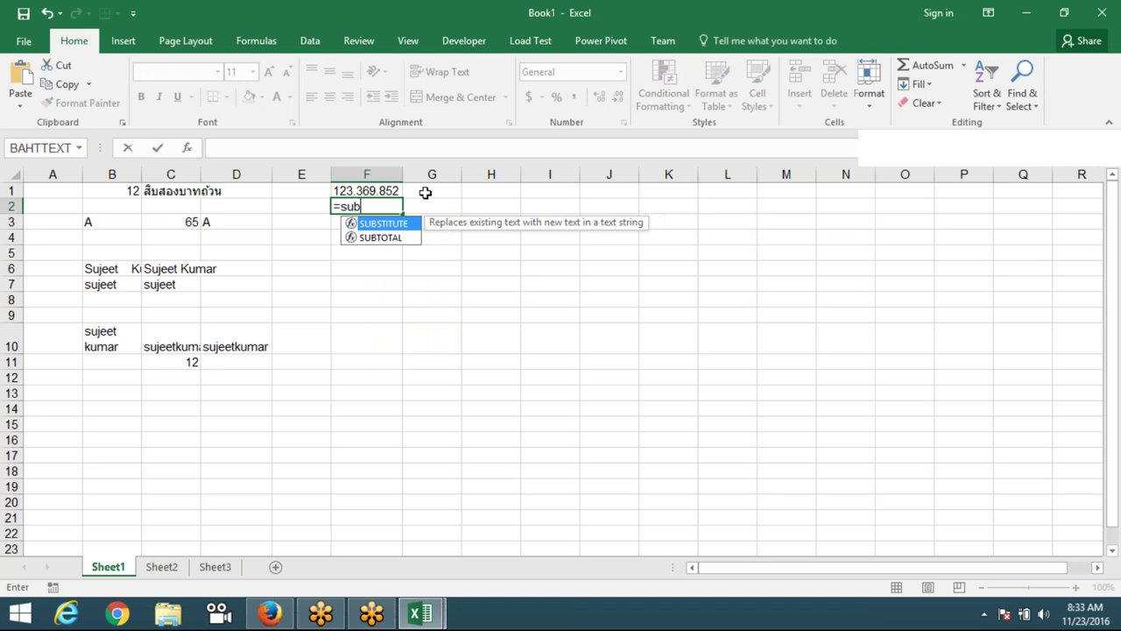
pyautogui.press('Tab')
pyautogui.press('Up')
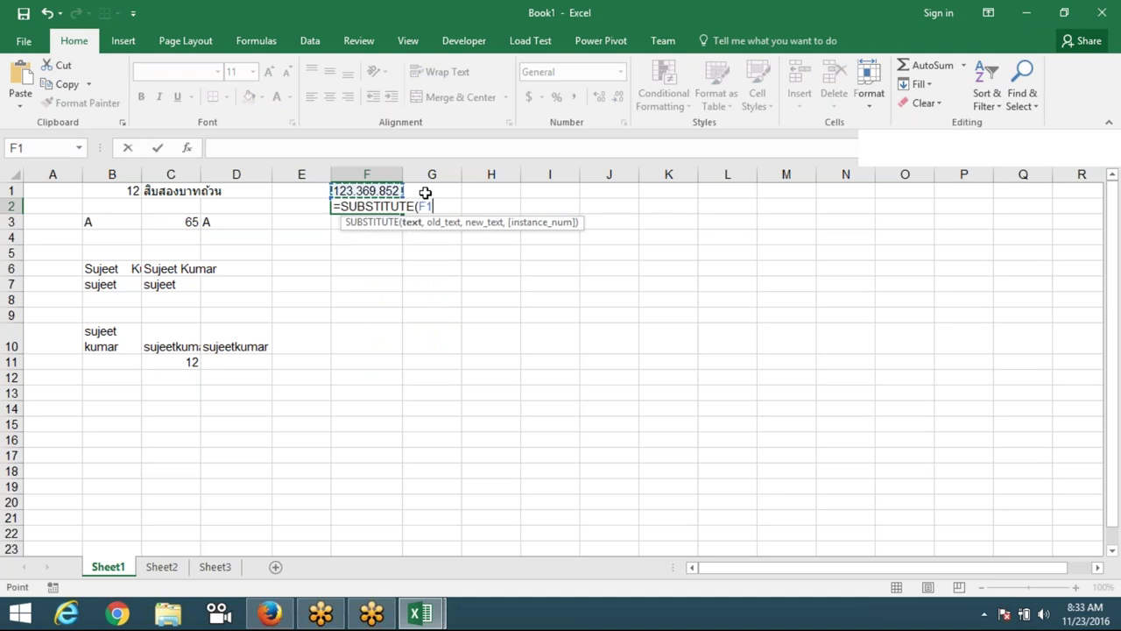
pyautogui.write(',')
pyautogui.write('".')
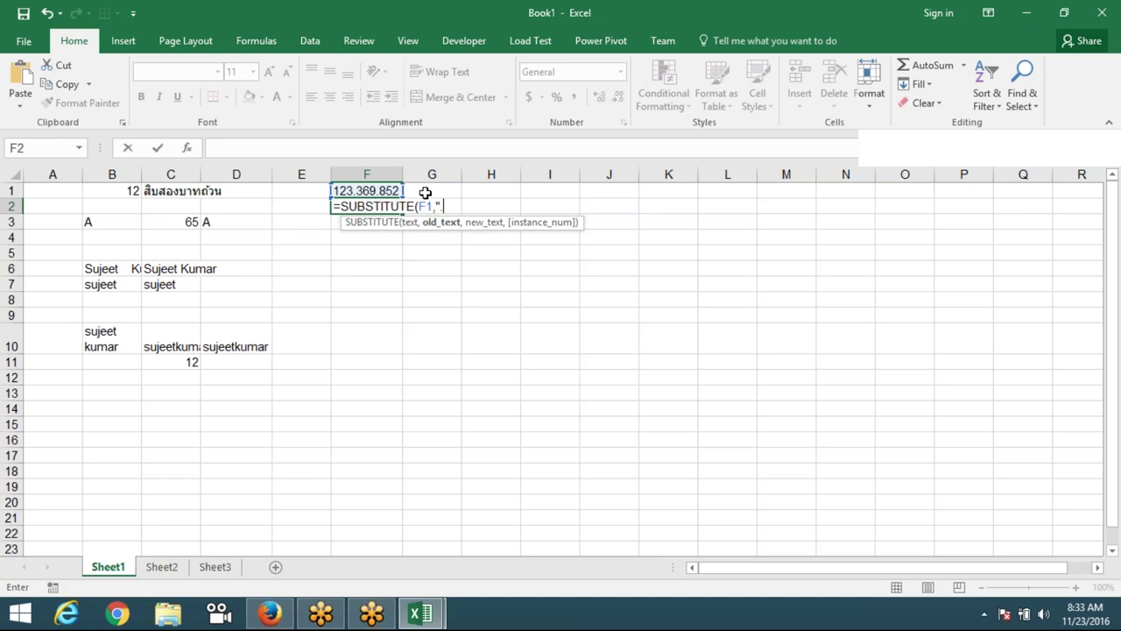
pyautogui.write('",')
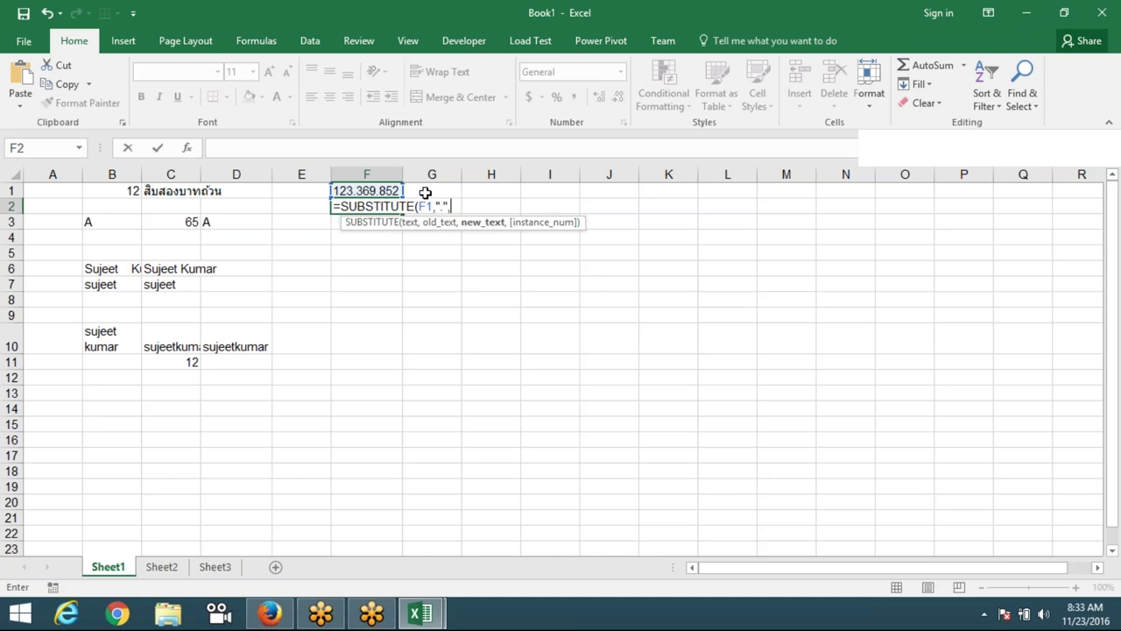
pyautogui.write('"')
pyautogui.write('-')
pyautogui.write('"')
pyautogui.write(')')
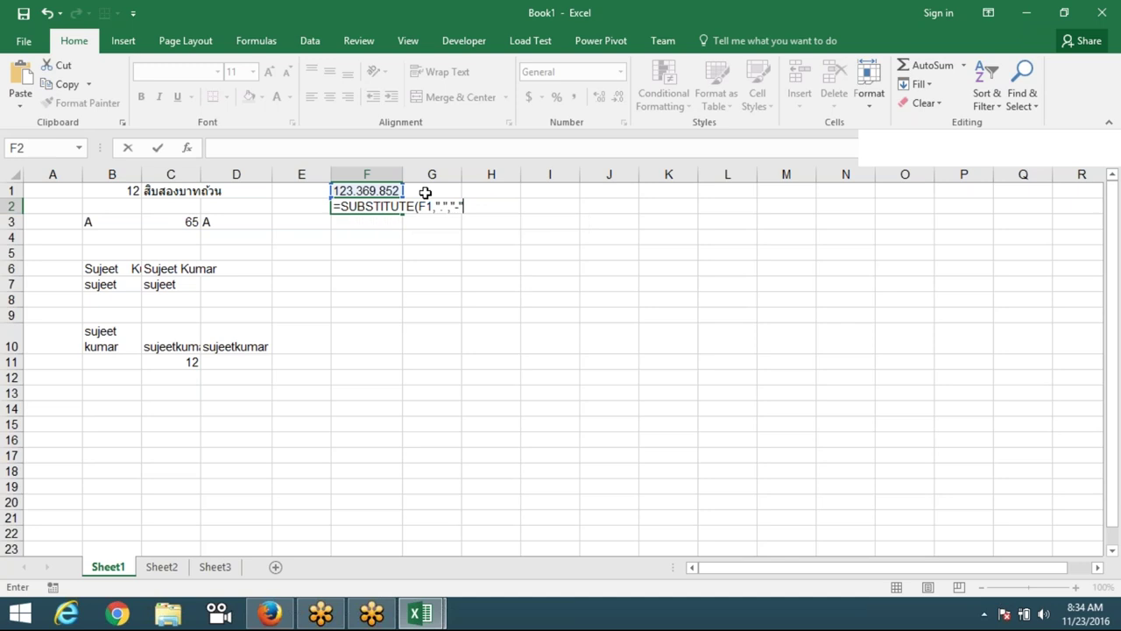
pyautogui.press('Return')
pyautogui.press('Up')
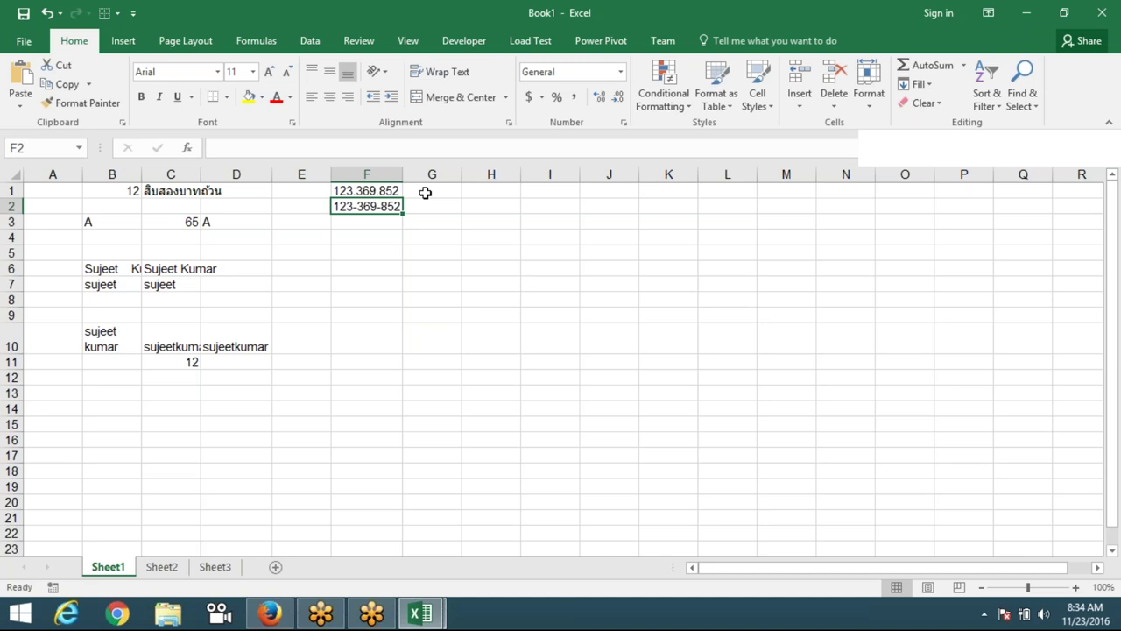
pyautogui.doubleClick(371, 205)
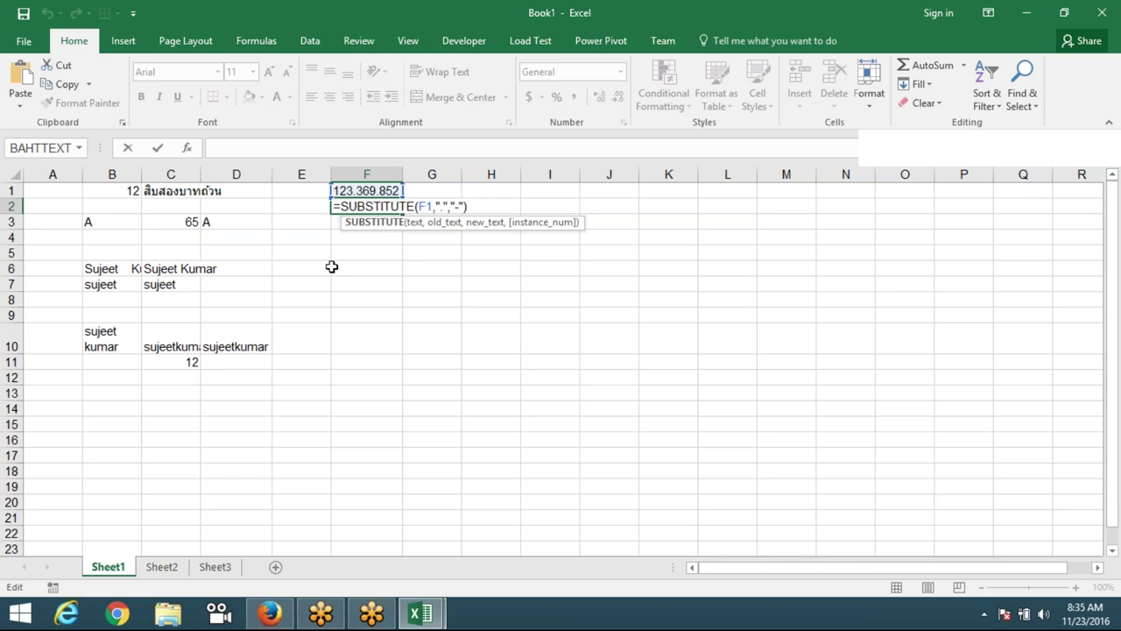
pyautogui.press('Return')
pyautogui.press('Up')
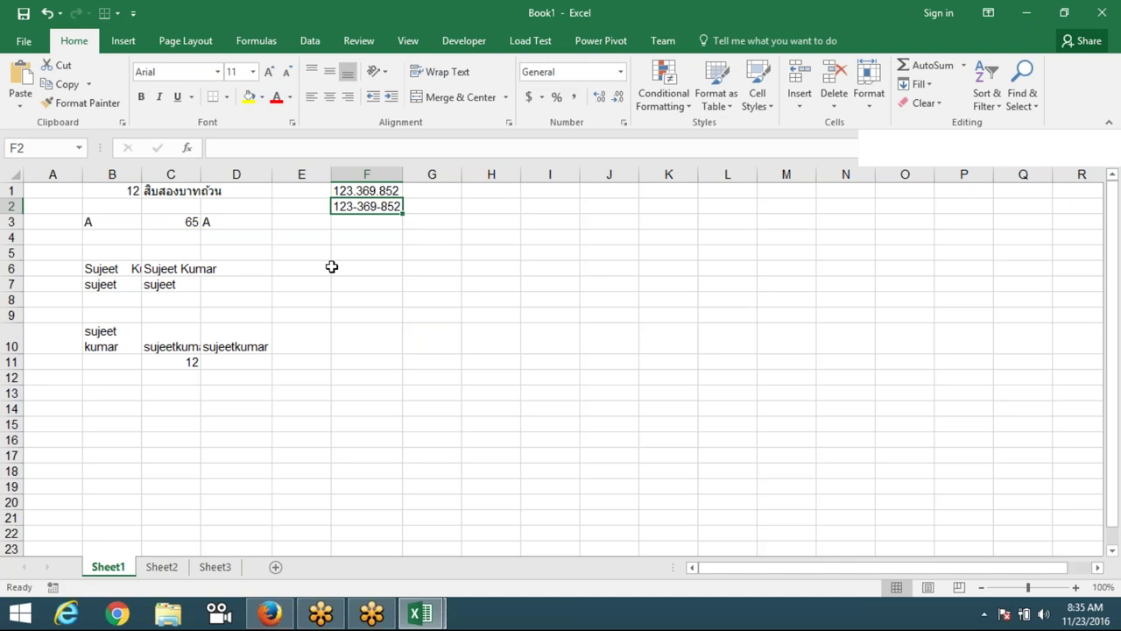
pyautogui.press('Down')
pyautogui.write('=')
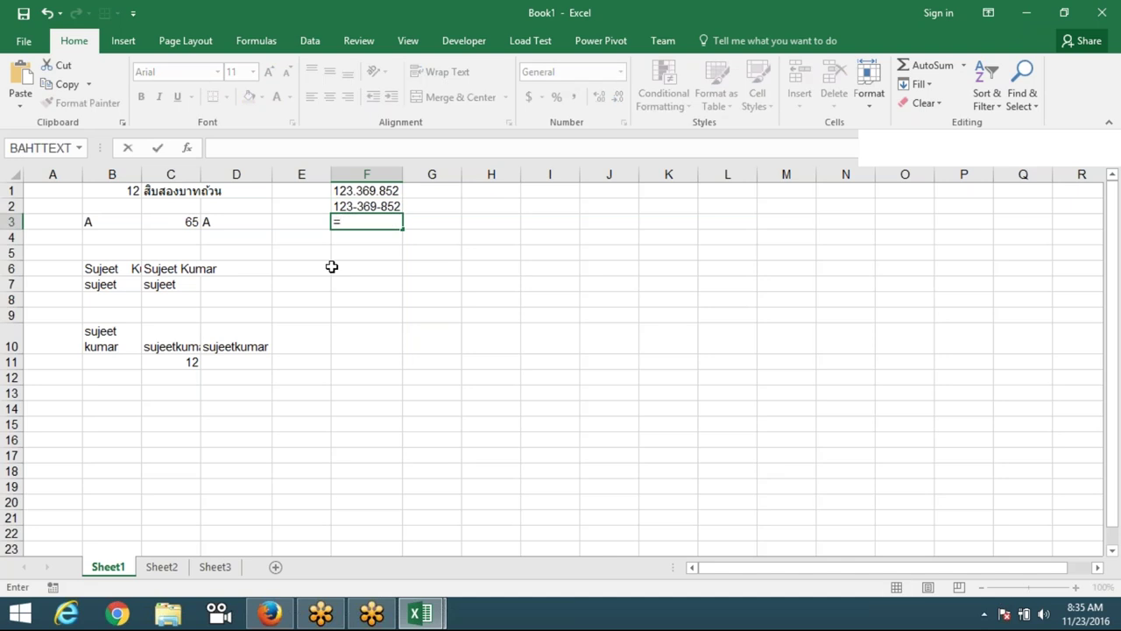
pyautogui.write('re')
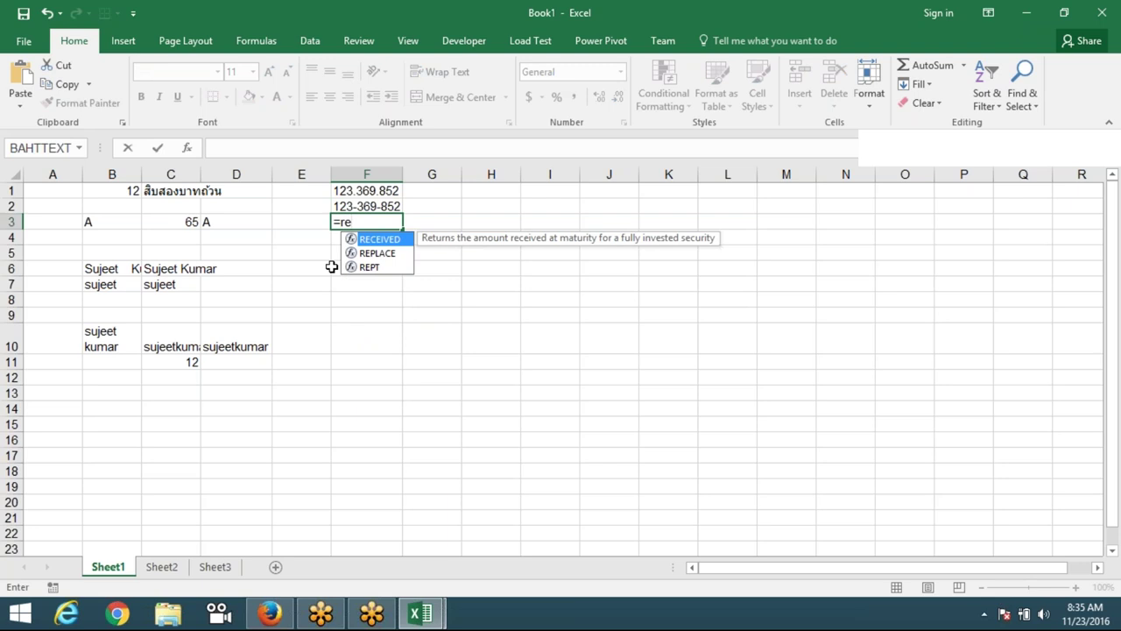
# Enter =REPLACE(F2,4,1,".") in F3, returning 123.369-852, and reopen it for review.
pyautogui.press('Down')
pyautogui.press('Tab')
pyautogui.press('Up')
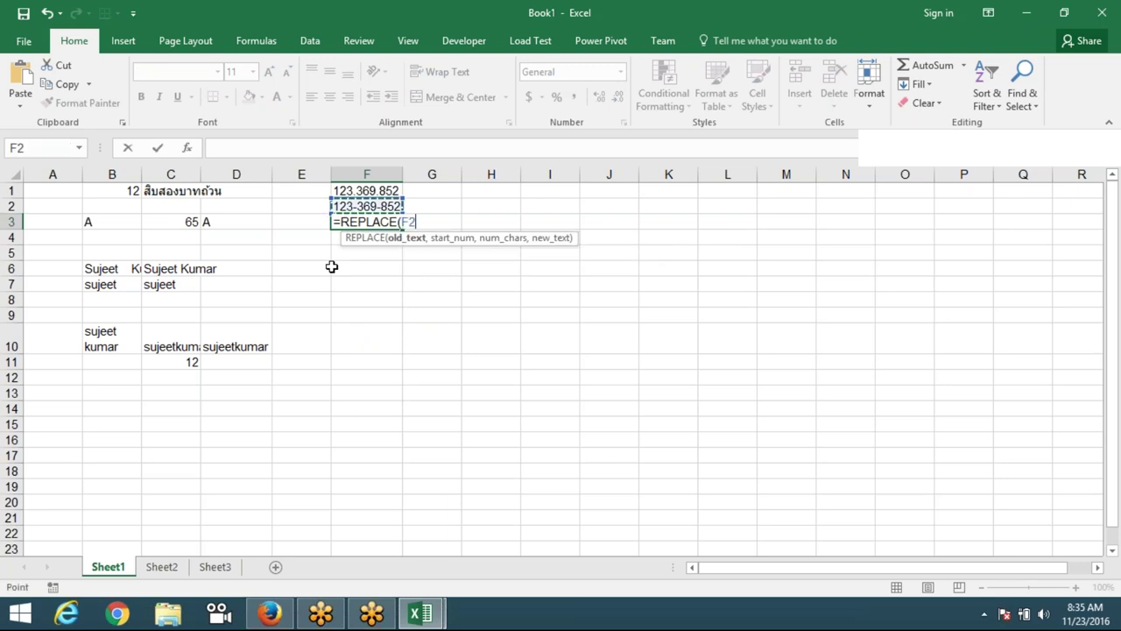
pyautogui.press('Up')
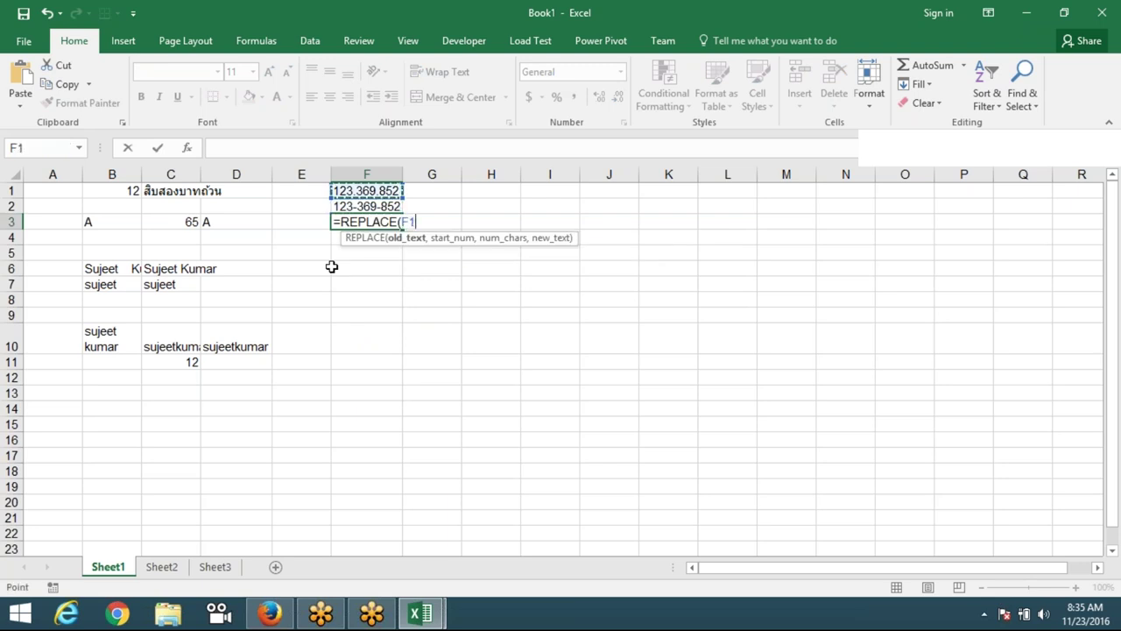
pyautogui.press('Down')
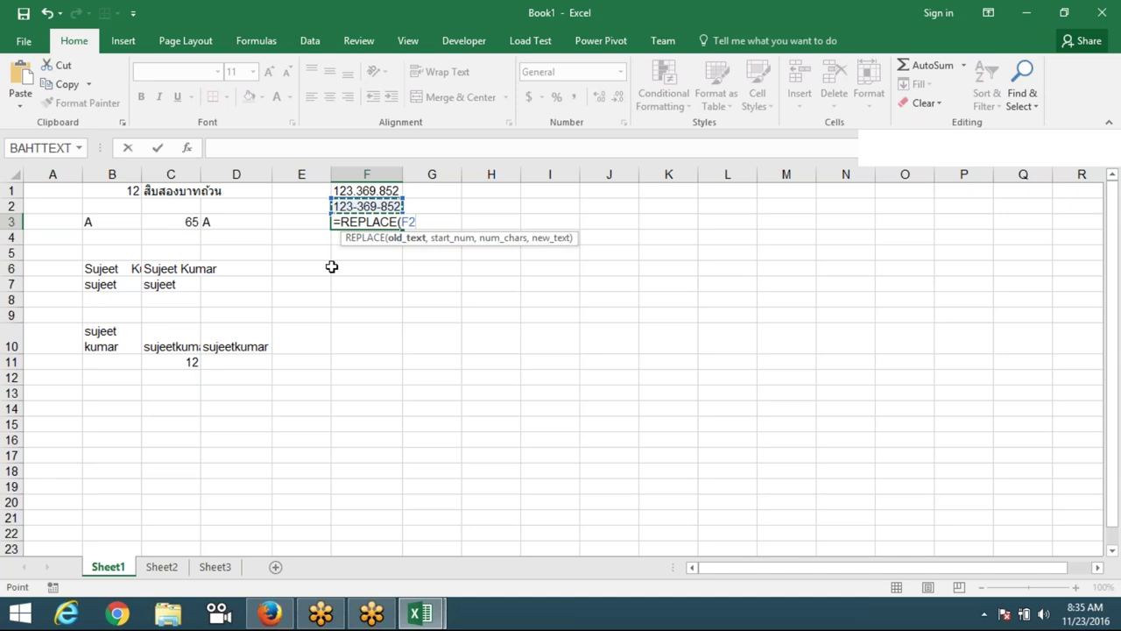
pyautogui.write(',')
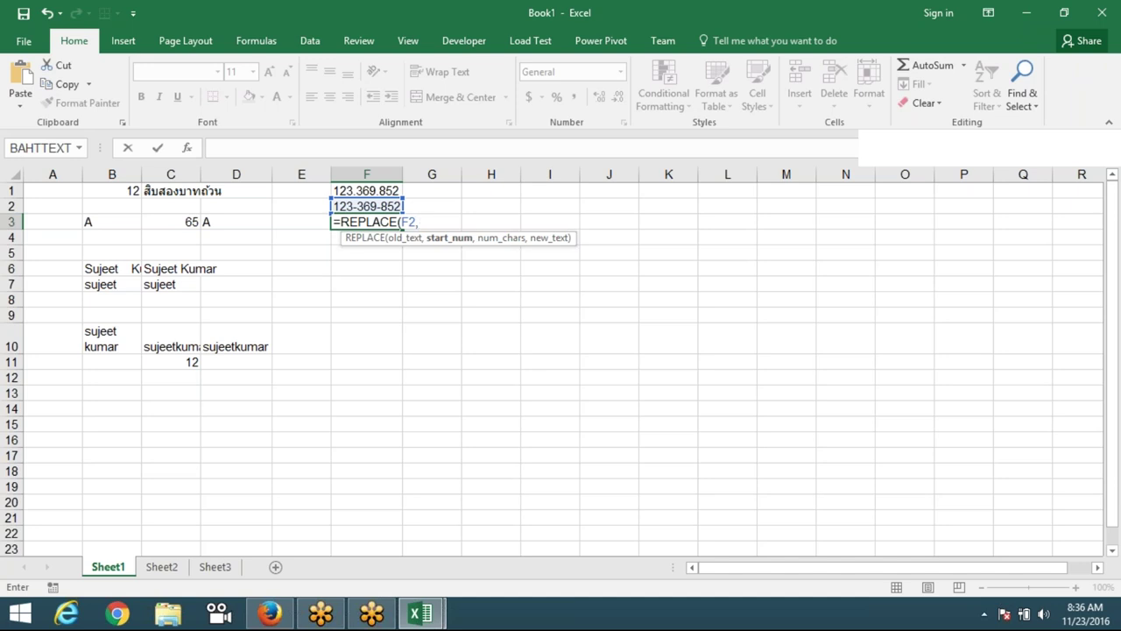
pyautogui.write('4')
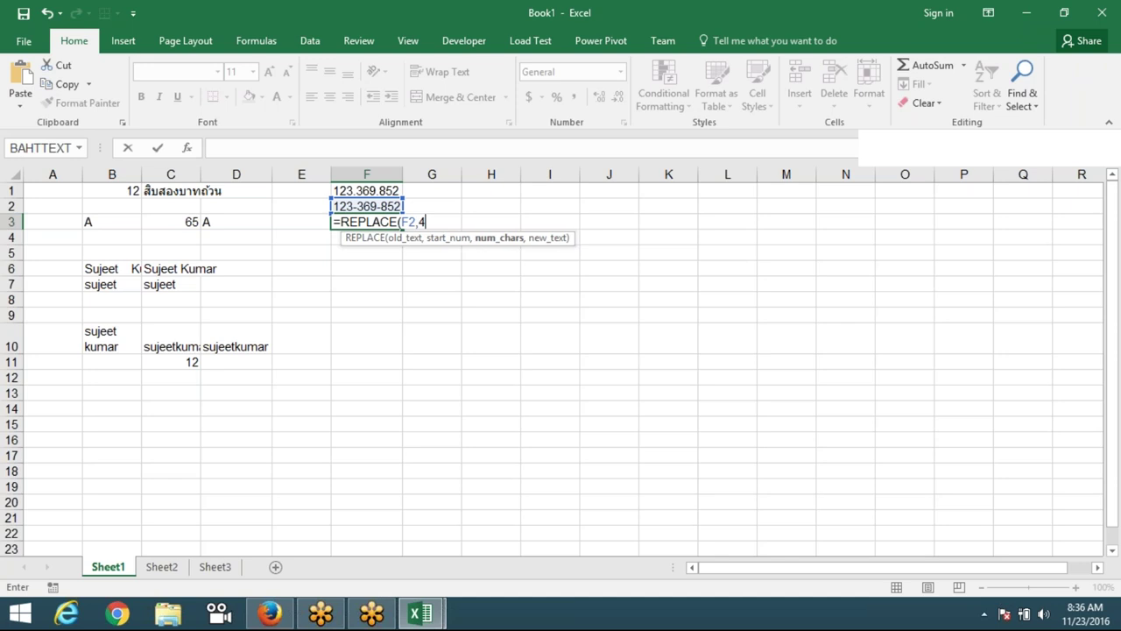
pyautogui.write(',1')
pyautogui.write(',"."')
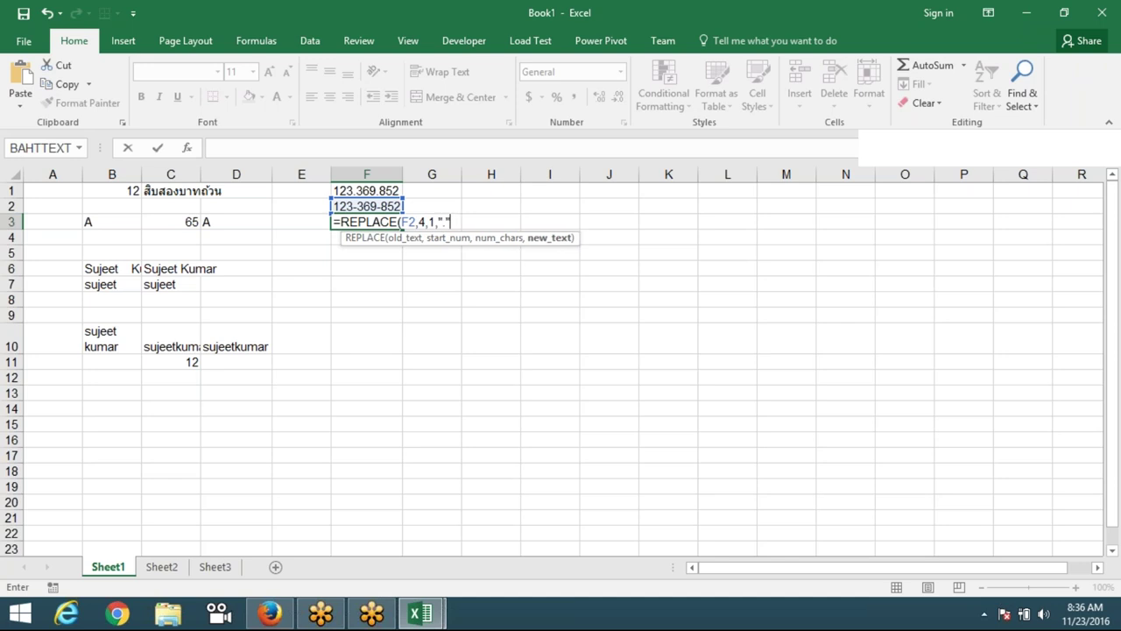
pyautogui.press('Return')
pyautogui.press('Up')
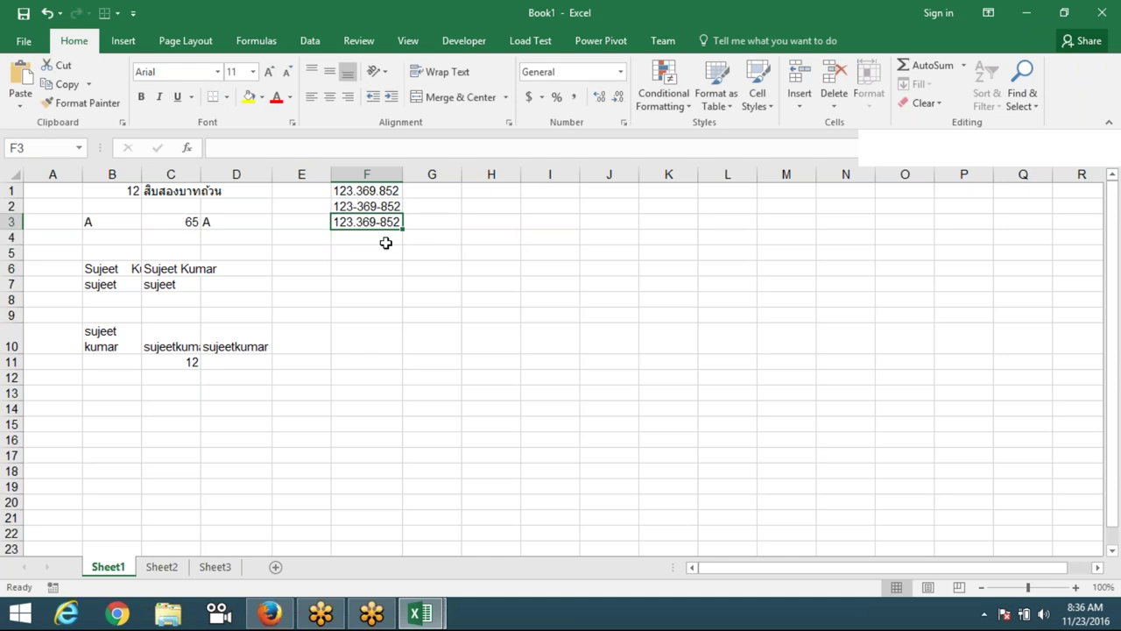
pyautogui.press('F2')
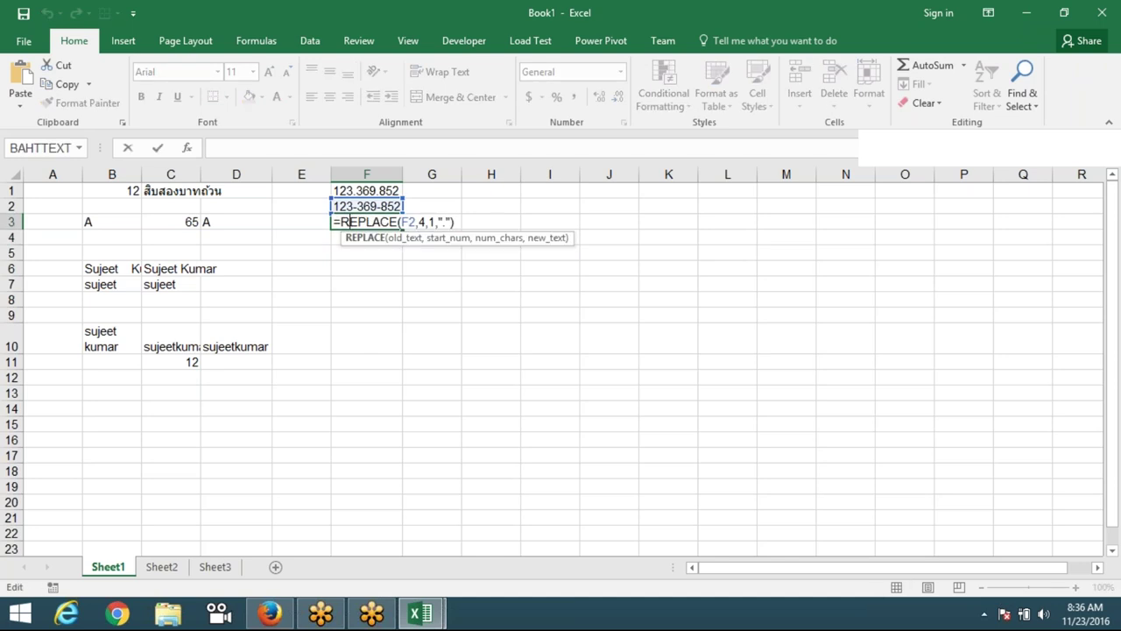
pyautogui.click(350, 222)
pyautogui.press('Return')
pyautogui.press('Up')
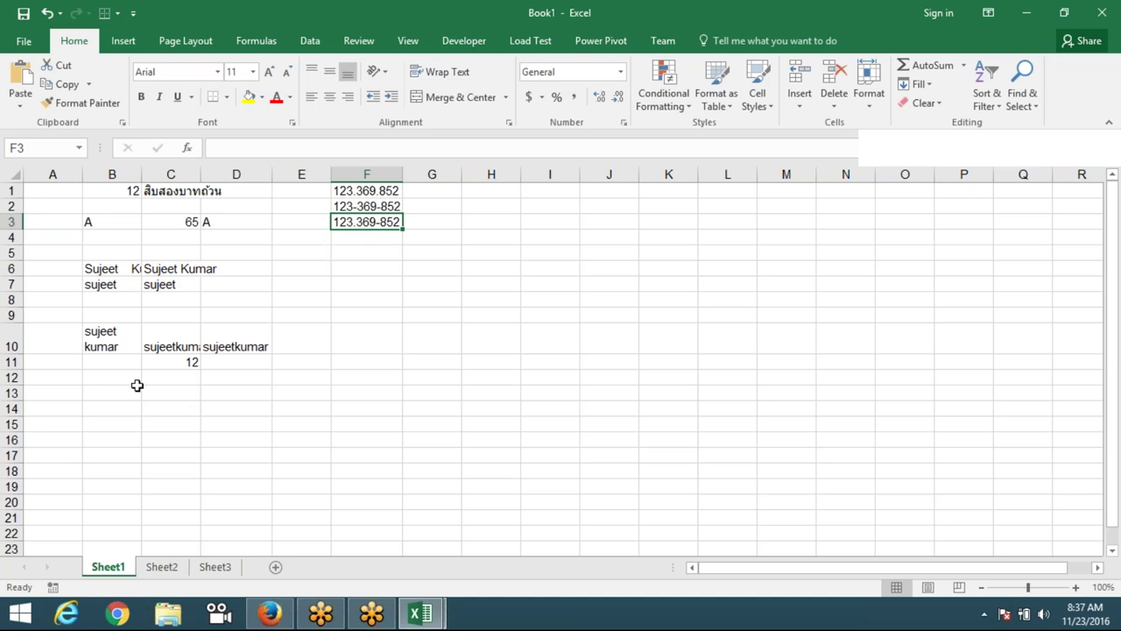
pyautogui.click(169, 381)
pyautogui.click(174, 344)
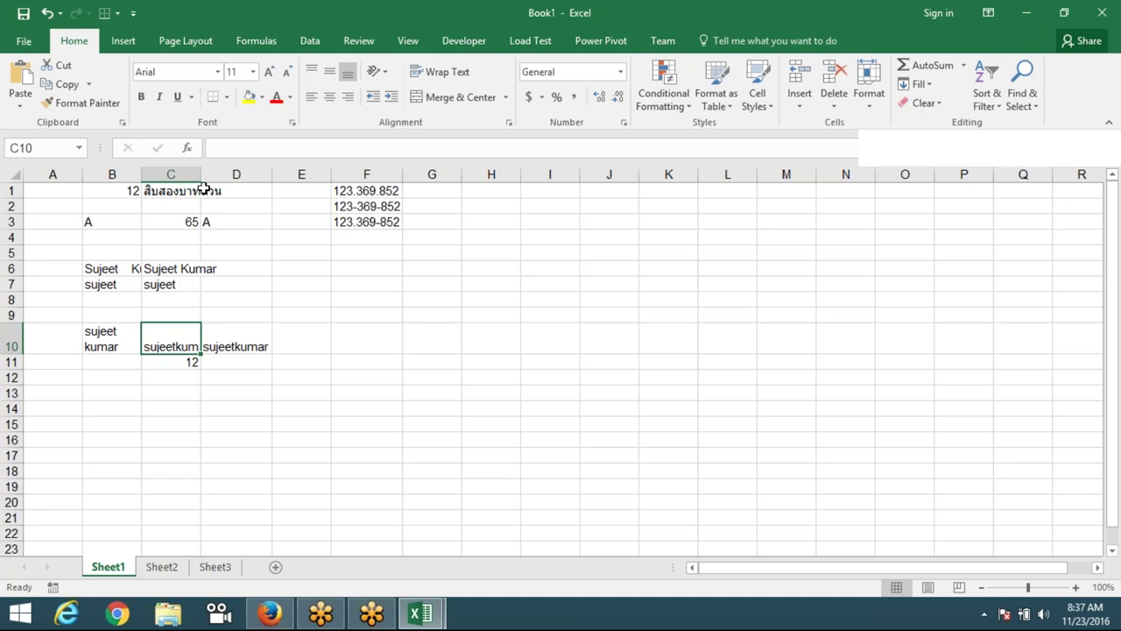
pyautogui.moveTo(202, 176); pyautogui.dragTo(225, 176)
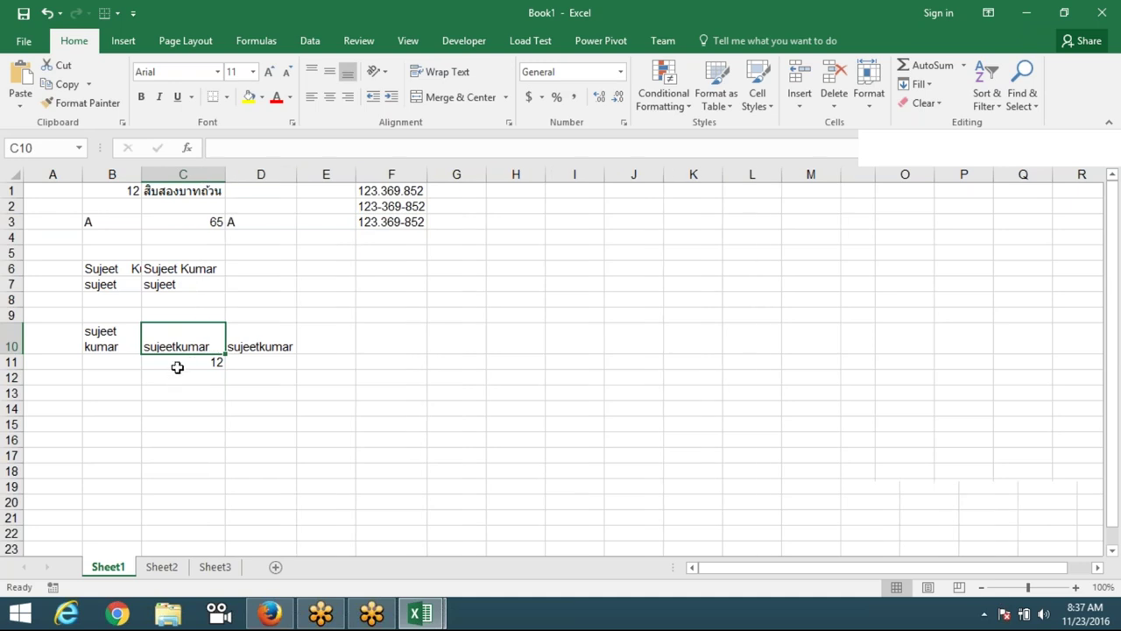
# Start a SUBSTITUTE formula on C10 in C12, then cancel it and move to B13.
pyautogui.click(123, 382)
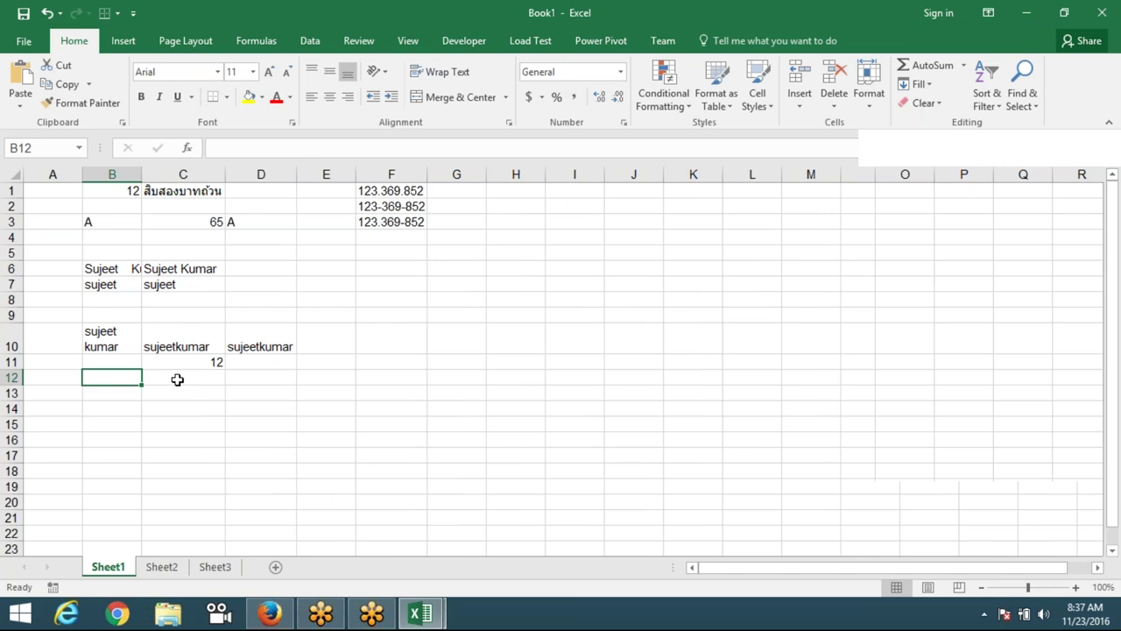
pyautogui.click(198, 378)
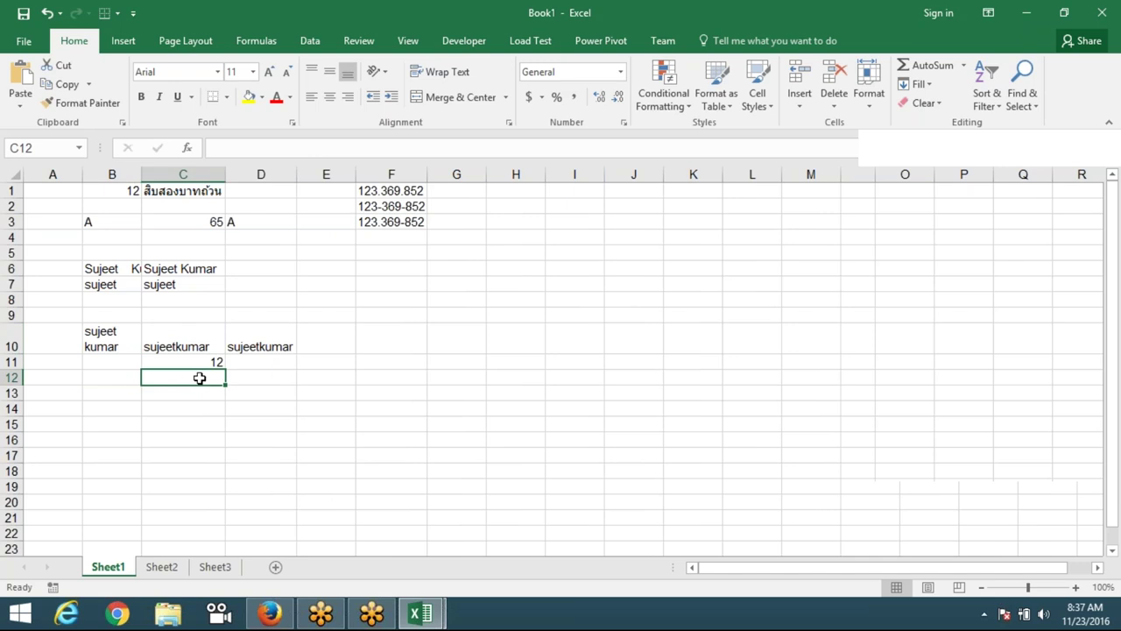
pyautogui.write('=sub')
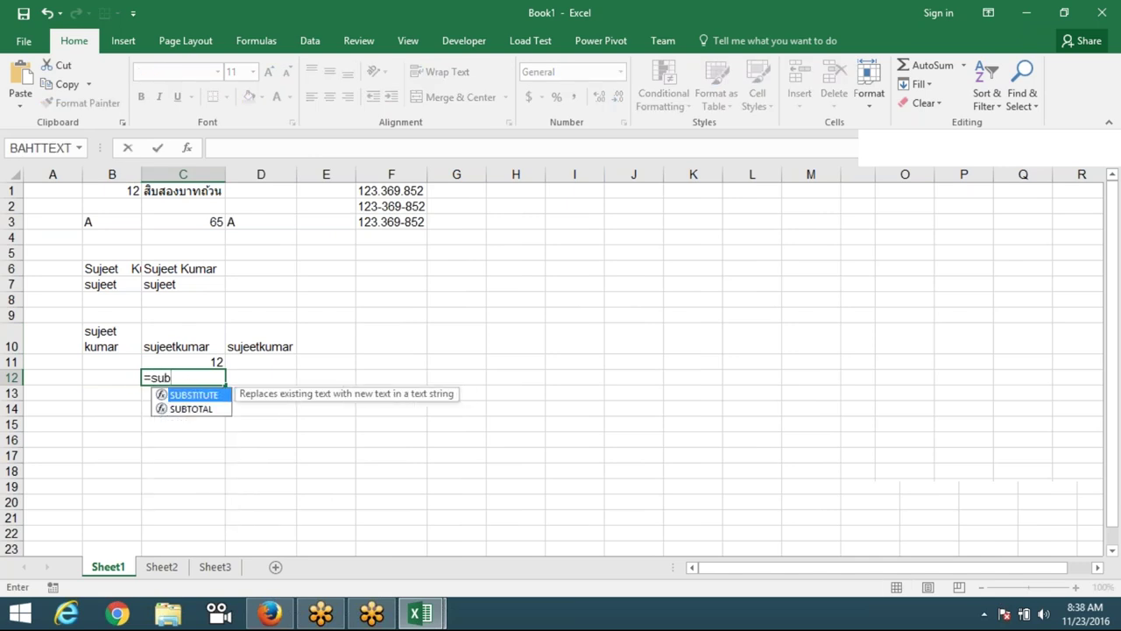
pyautogui.press('Tab')
pyautogui.press('Up')
pyautogui.press('Up')
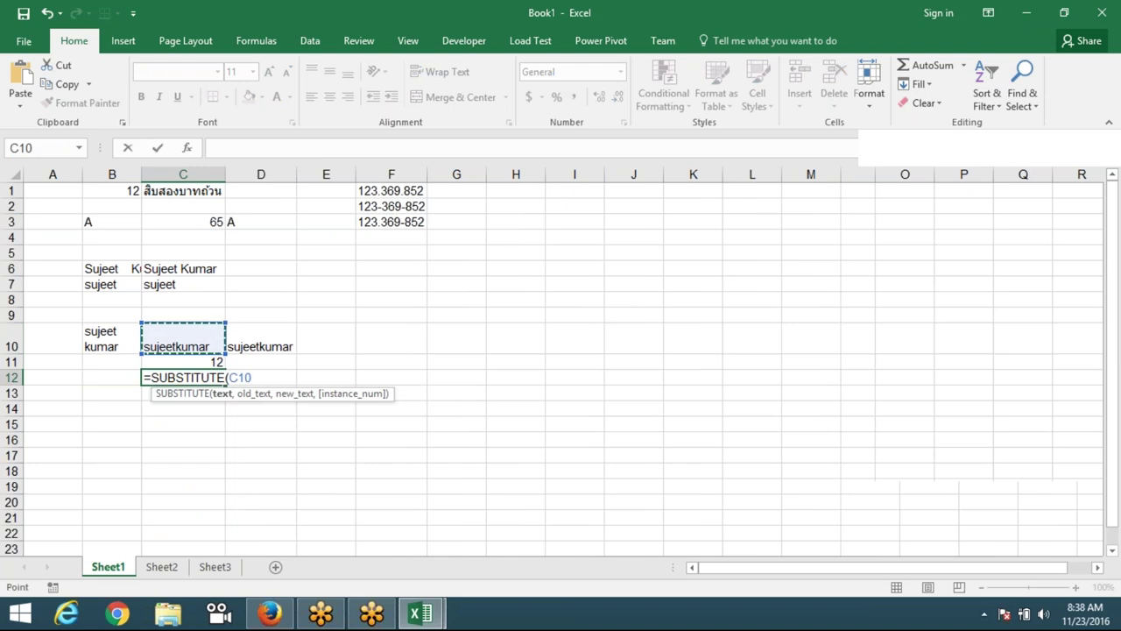
pyautogui.write(',"')
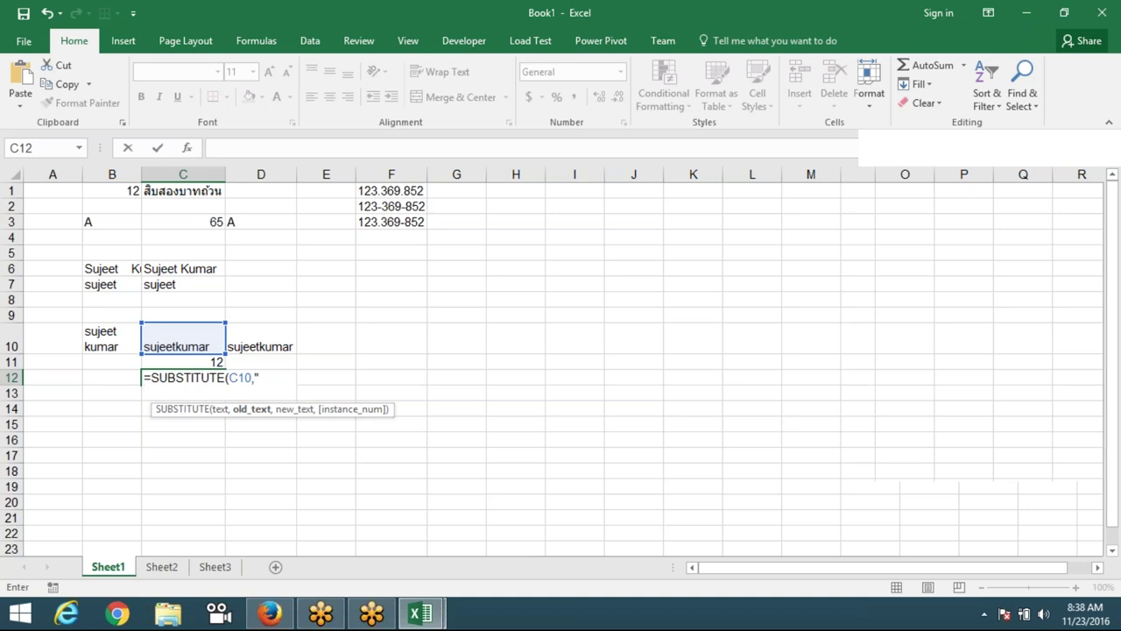
pyautogui.press('Escape')
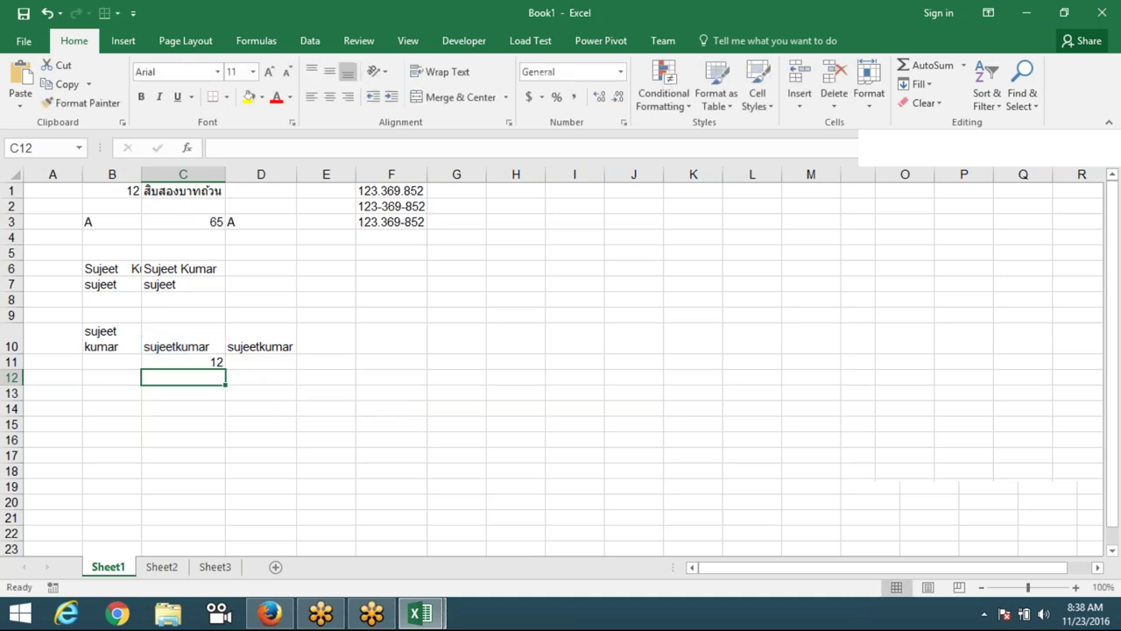
pyautogui.press('Down')
pyautogui.press('Left')
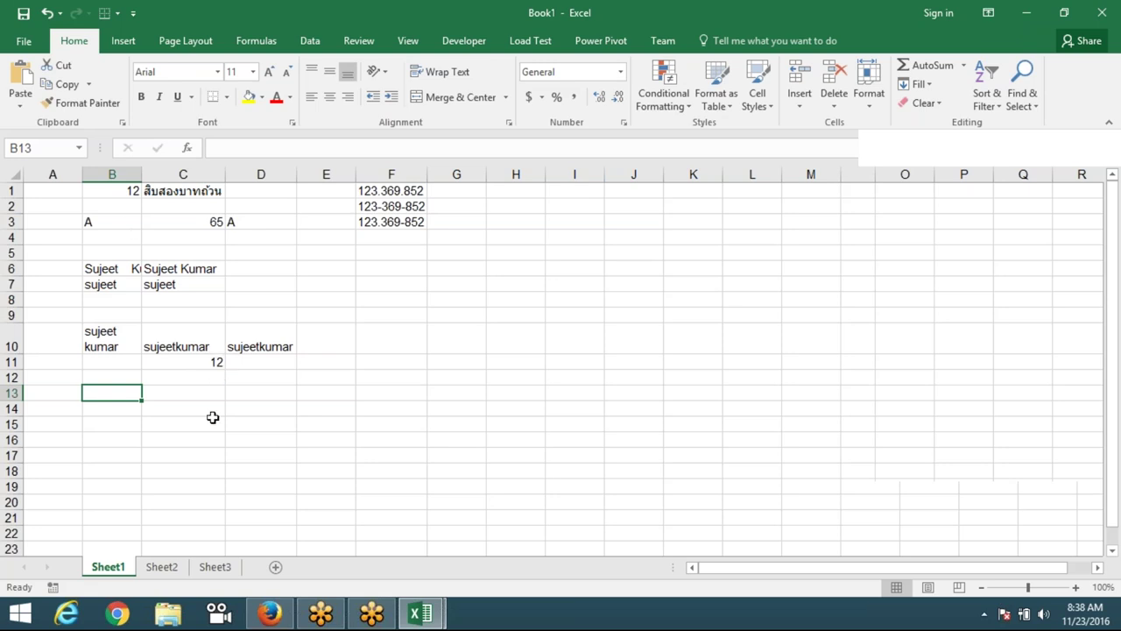
# Put a lone Alt+Enter line break in A13, doubling row 13's height.
pyautogui.scroll(-2, 210, 421)
pyautogui.scroll(2, 207, 427)
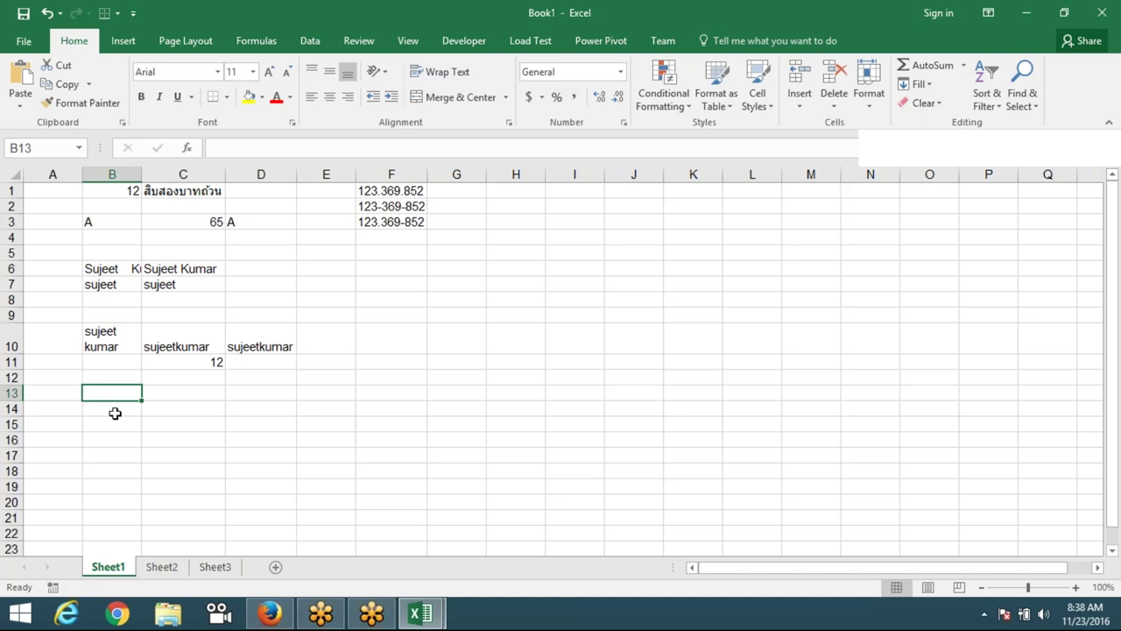
pyautogui.press('Left')
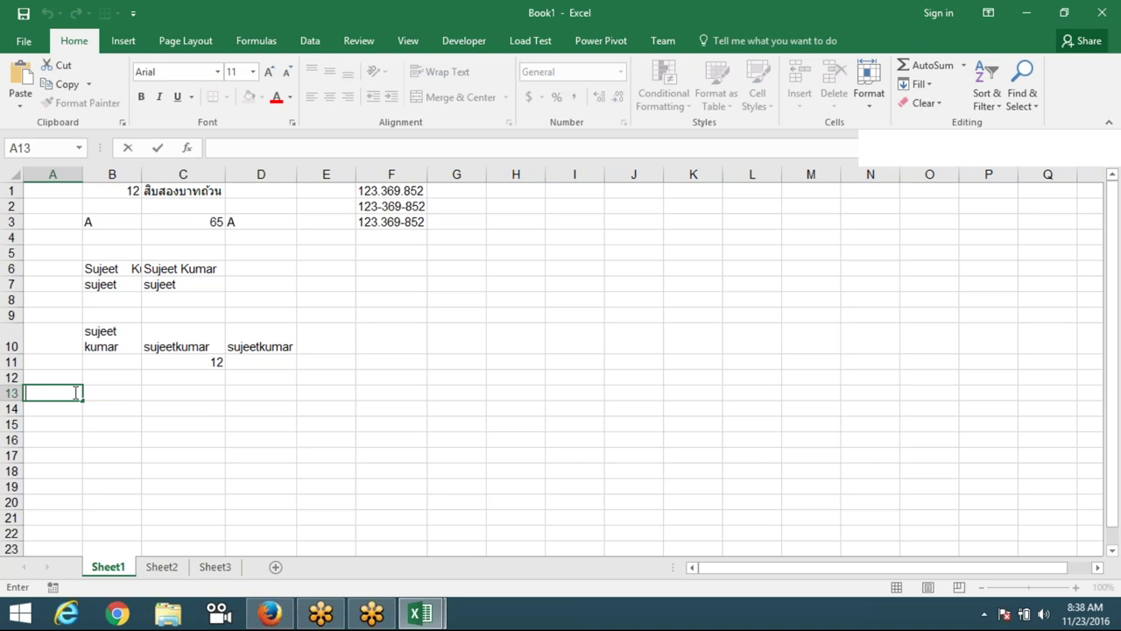
pyautogui.hotkey('alt', 'Return')
pyautogui.press('Return')
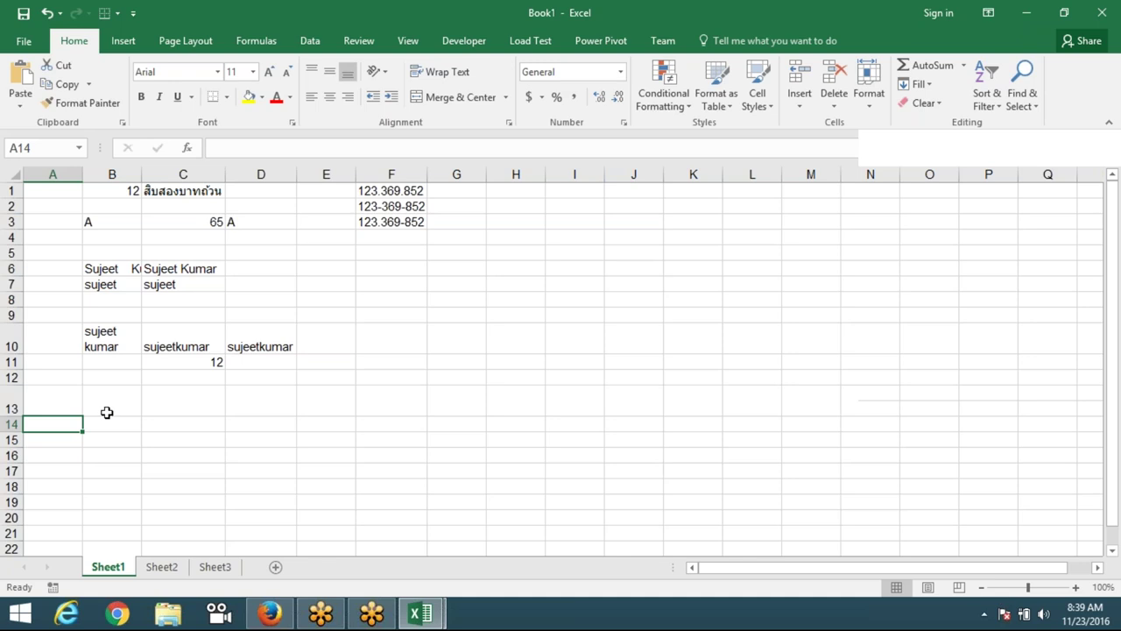
# Enter =CODE(A13) in B13, showing 10 for the line break.
pyautogui.click(106, 411)
pyautogui.write('=c')
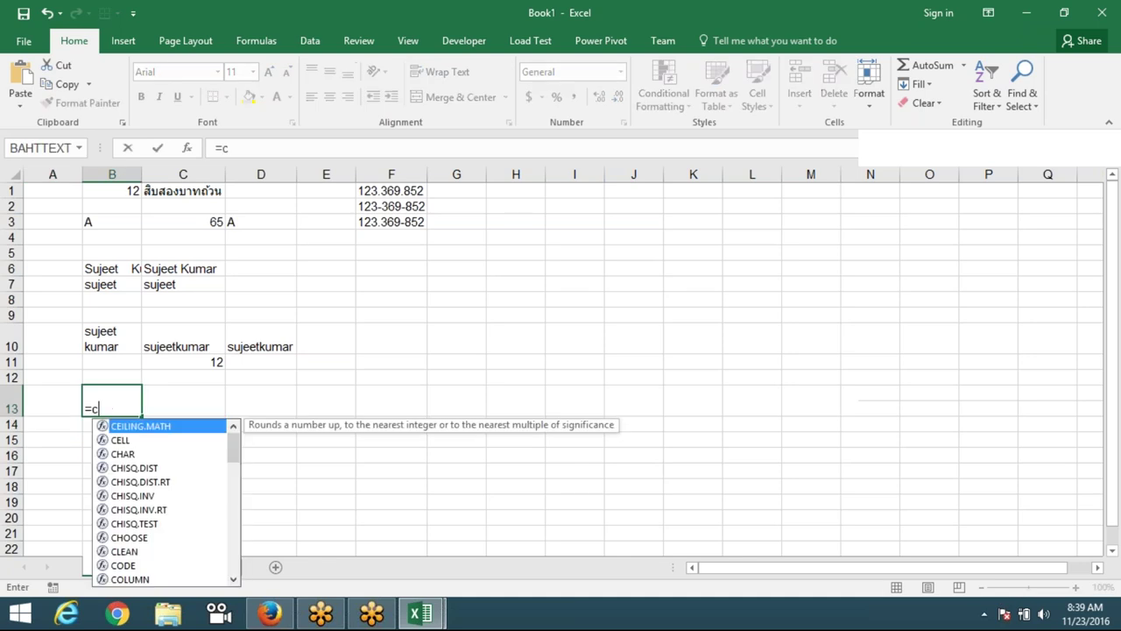
pyautogui.write('ode')
pyautogui.press('Tab')
pyautogui.press('Left')
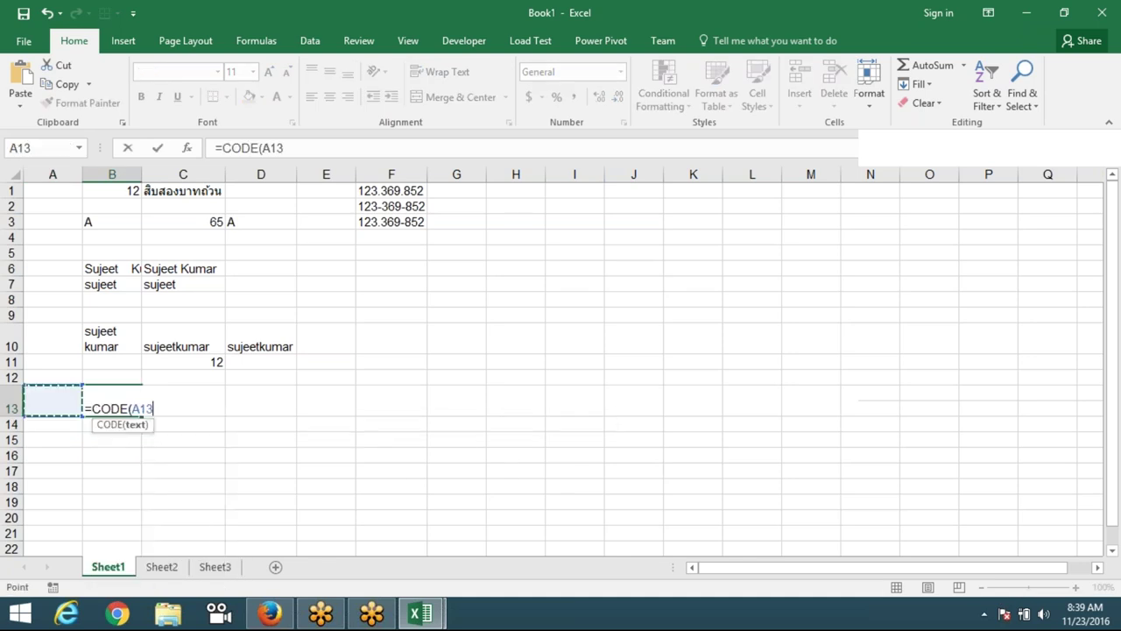
pyautogui.press('Return')
# Enter =CHAR(10) in C13.
pyautogui.press('Up')
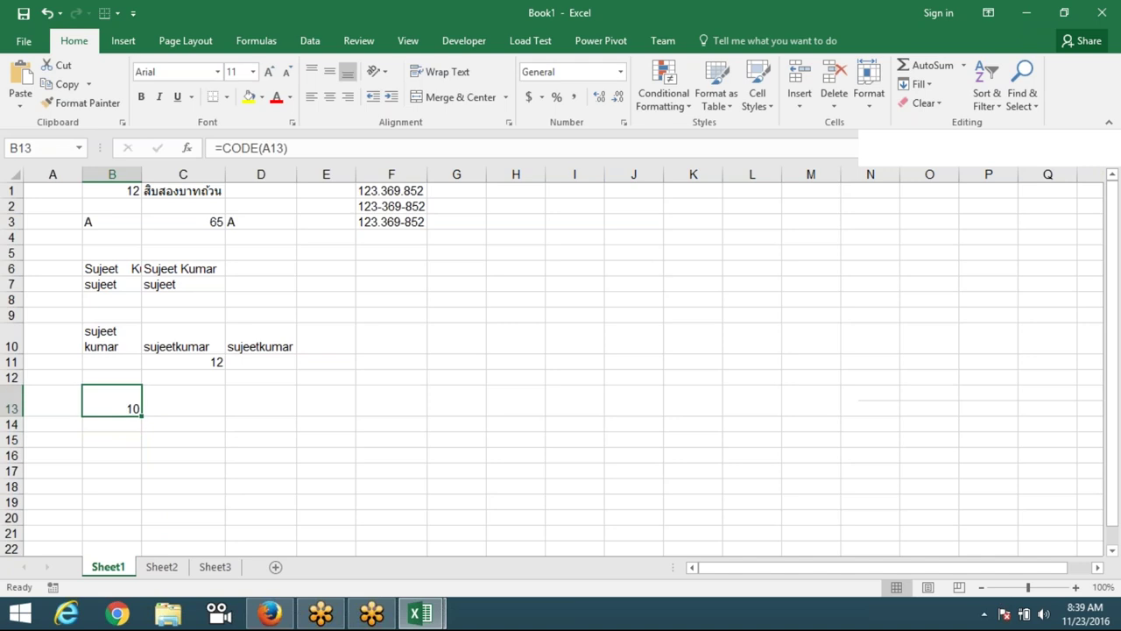
pyautogui.press('Right')
pyautogui.write('=ch')
pyautogui.press('Tab')
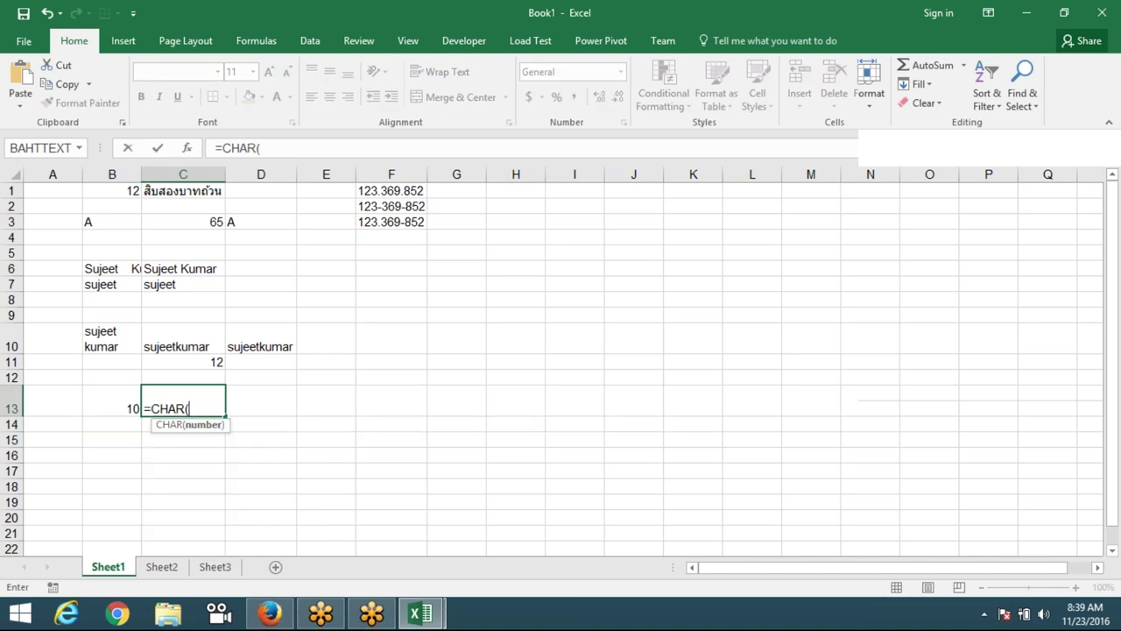
pyautogui.write('10')
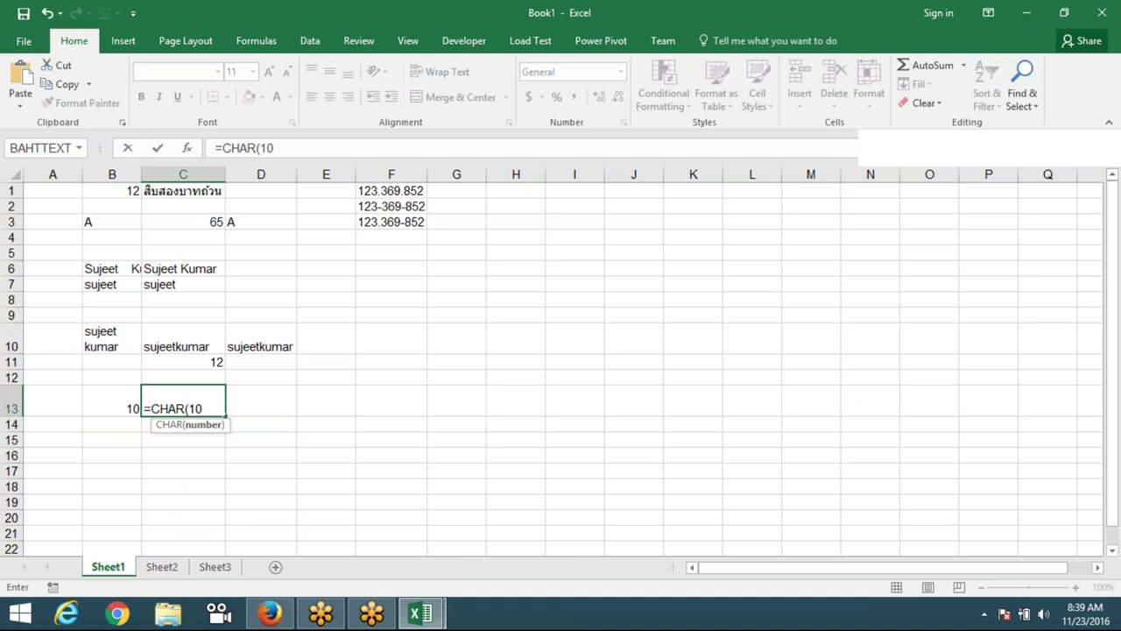
pyautogui.hotkey('ctrl', 'Return')
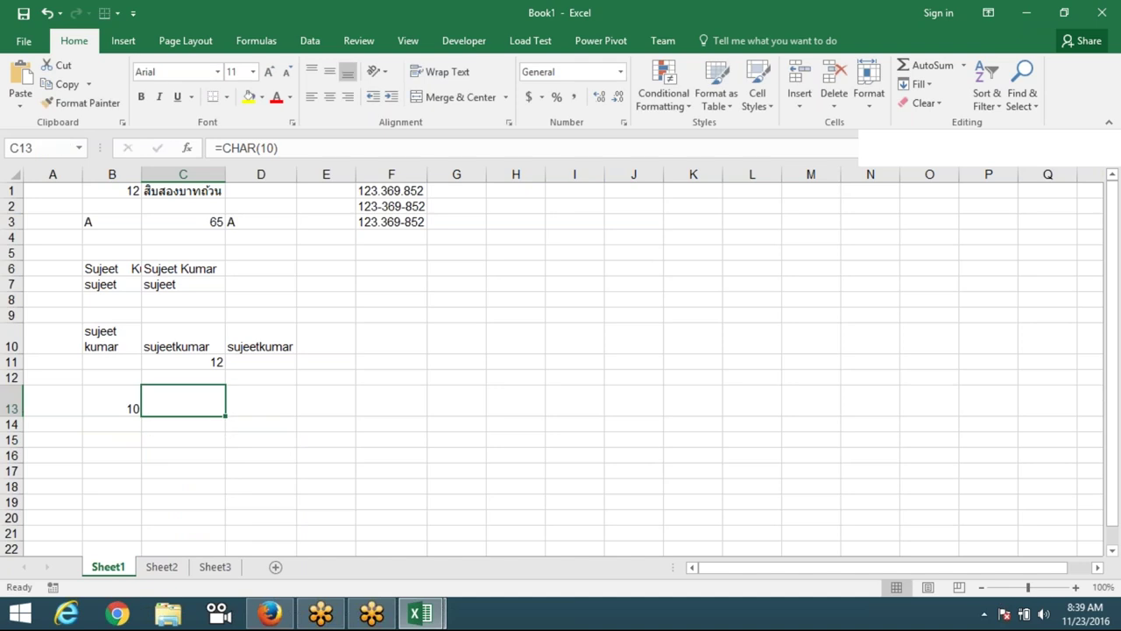
pyautogui.click(183, 376)
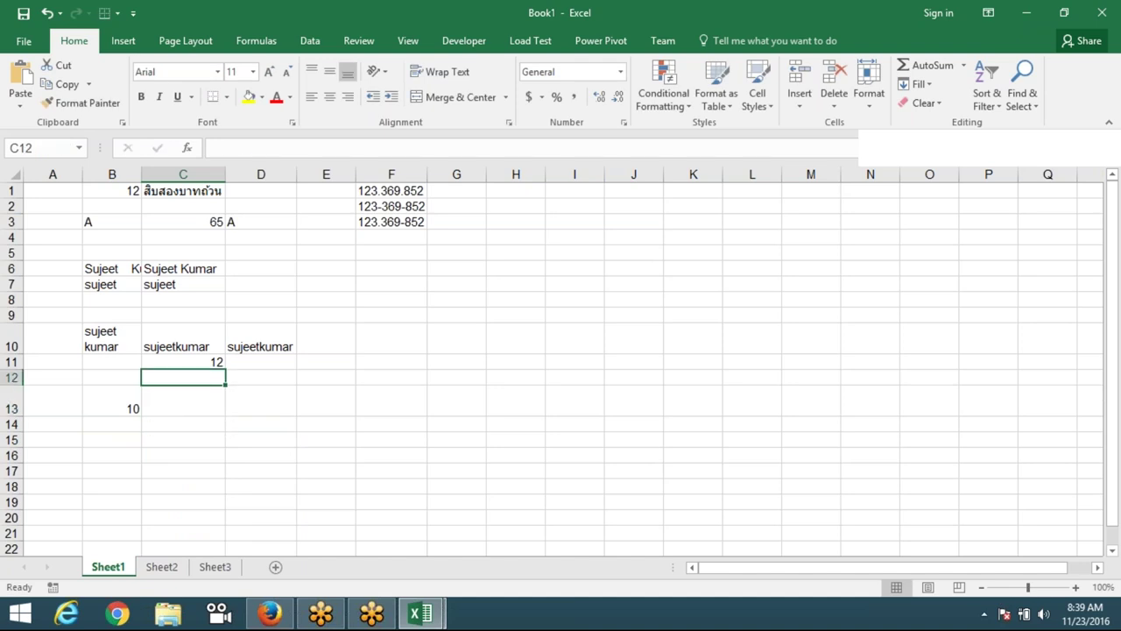
pyautogui.write('=sy')
pyautogui.press('BackSpace')
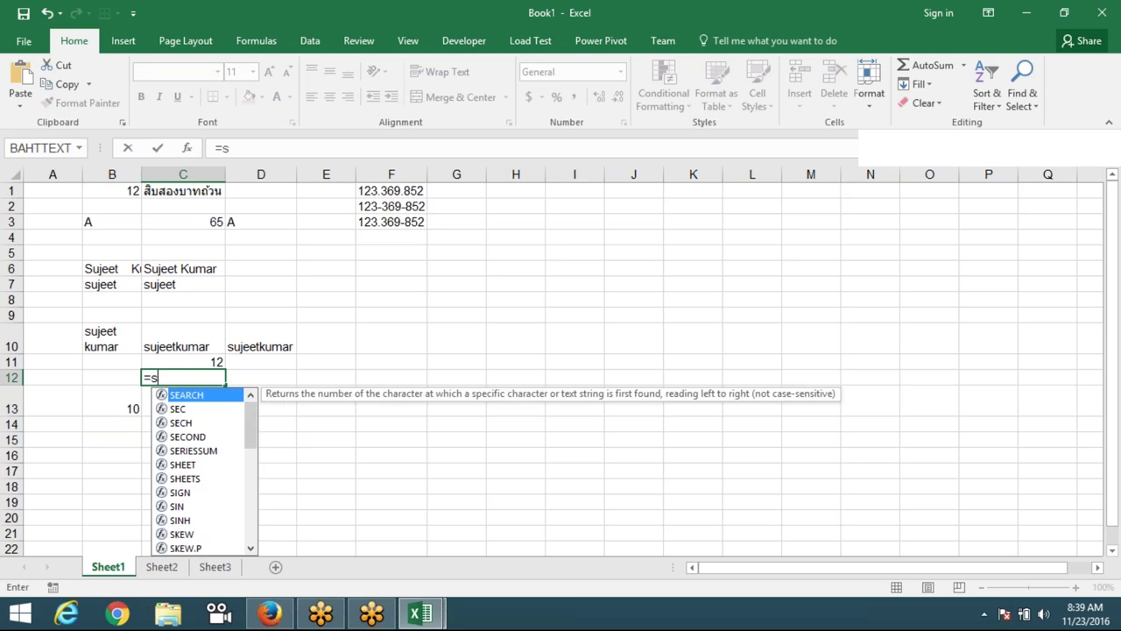
pyautogui.write('ub')
pyautogui.press('Tab')
pyautogui.press('Up')
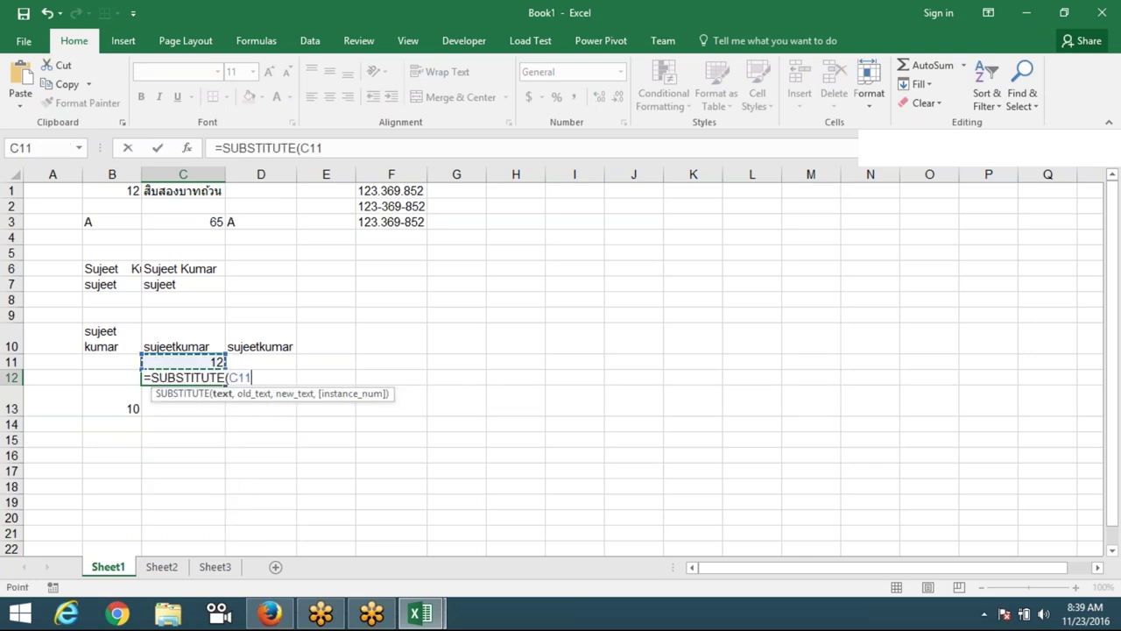
pyautogui.press('Up')
pyautogui.write(',')
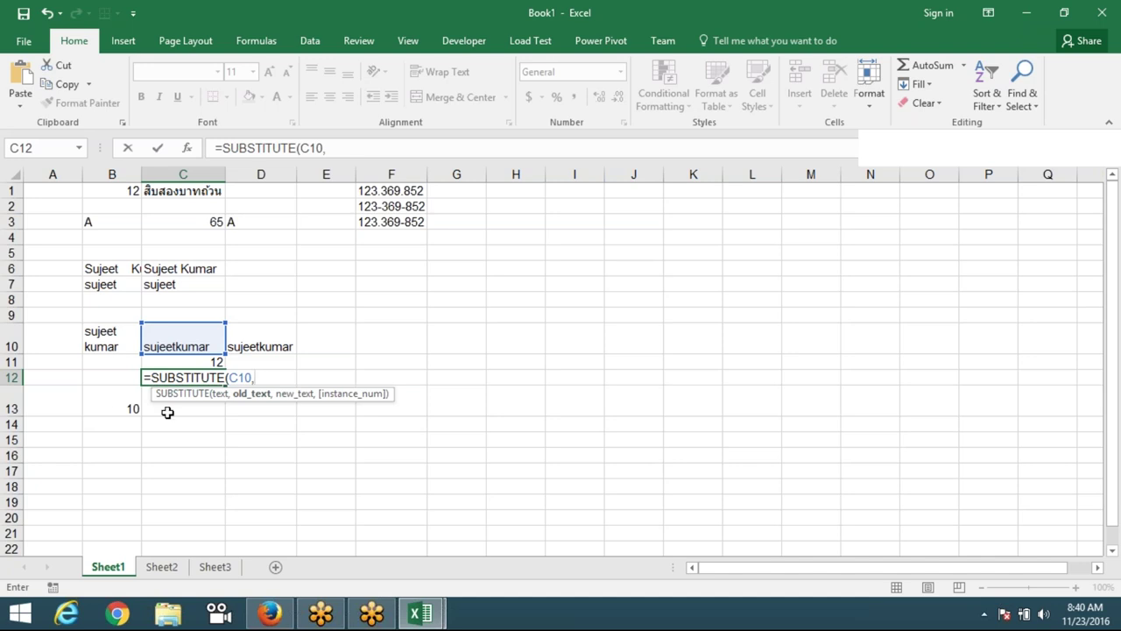
pyautogui.write('ch')
pyautogui.press('Tab')
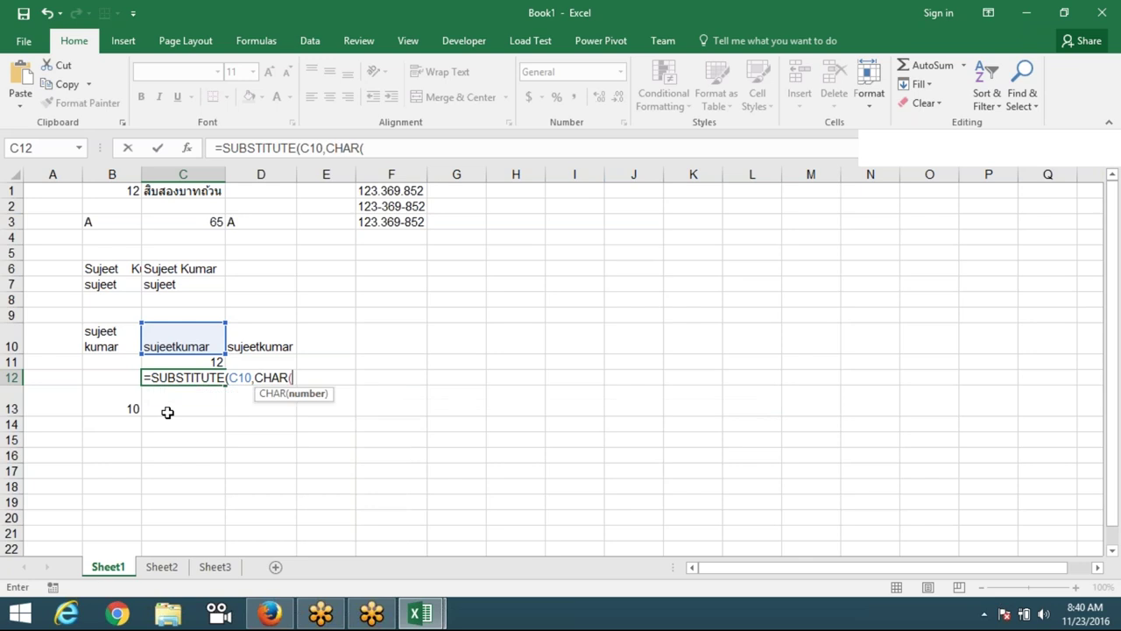
pyautogui.write('10')
pyautogui.write(')')
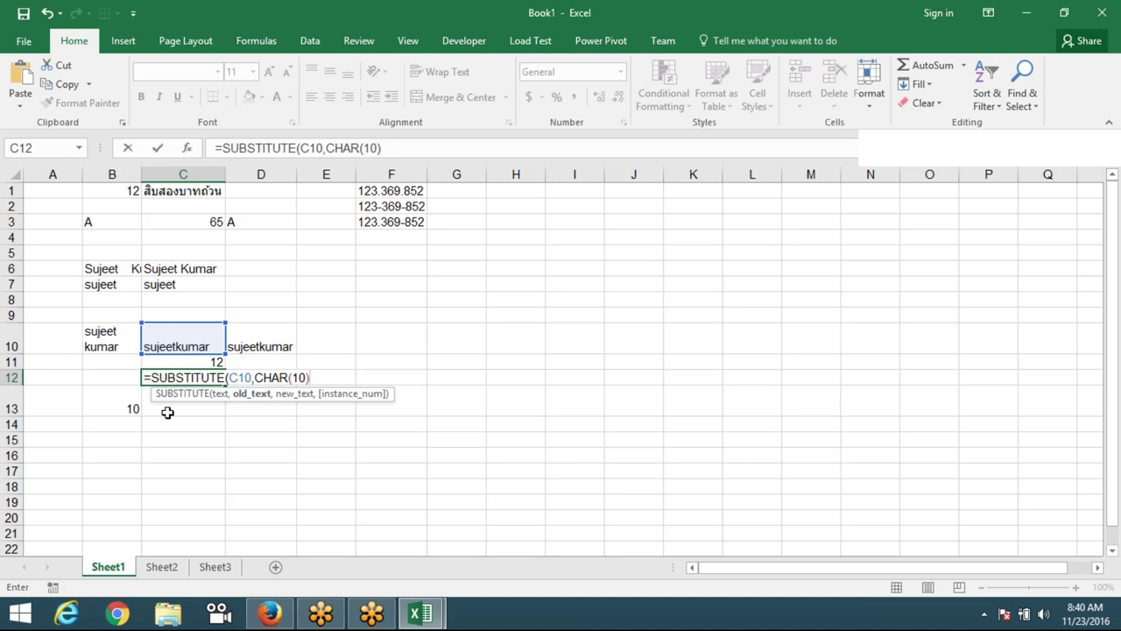
pyautogui.write('," "')
pyautogui.press('Return')
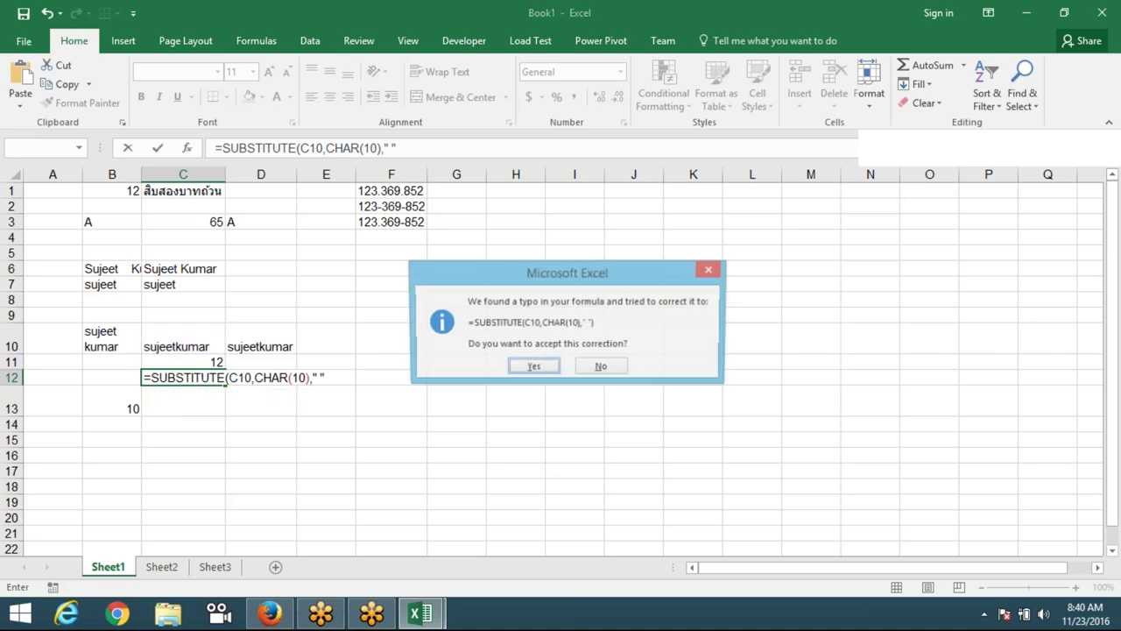
pyautogui.press('Return')
pyautogui.click(183, 377)
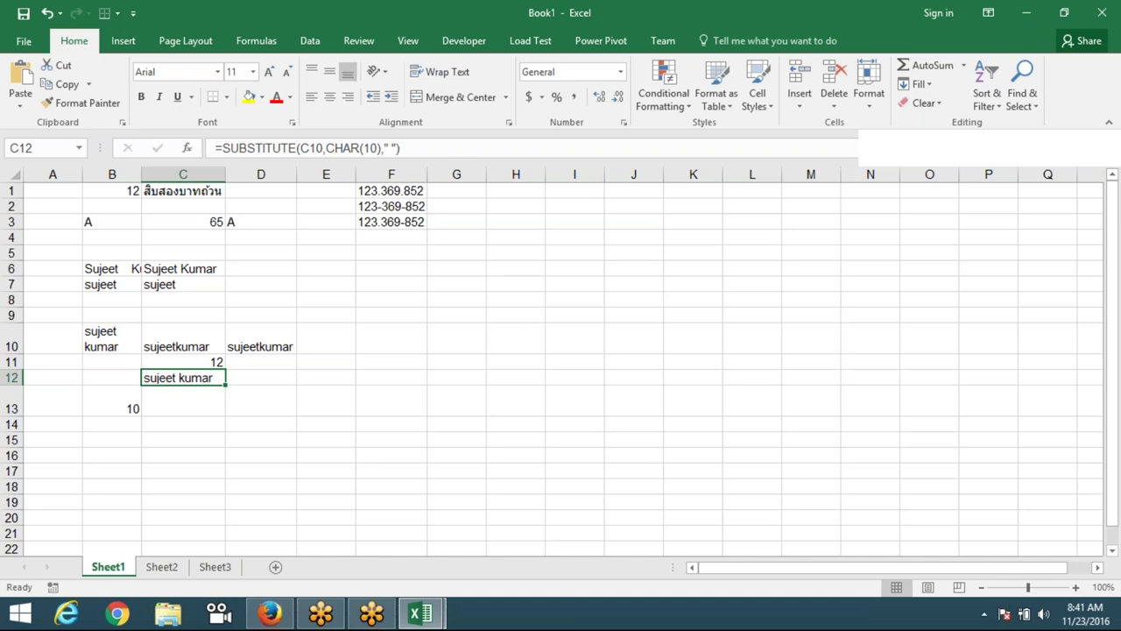
# Type sujeet in B17 and enter =UPPER(B17) in C17.
pyautogui.scroll(-1, 128, 447)
pyautogui.click(117, 425)
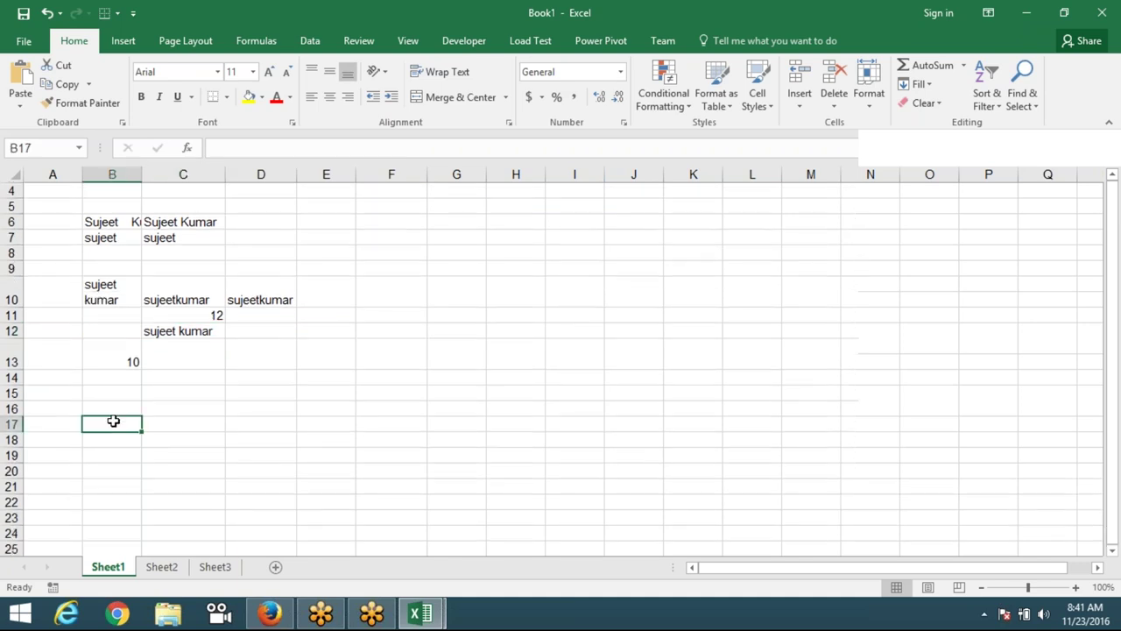
pyautogui.write('sujeet')
pyautogui.press('Tab')
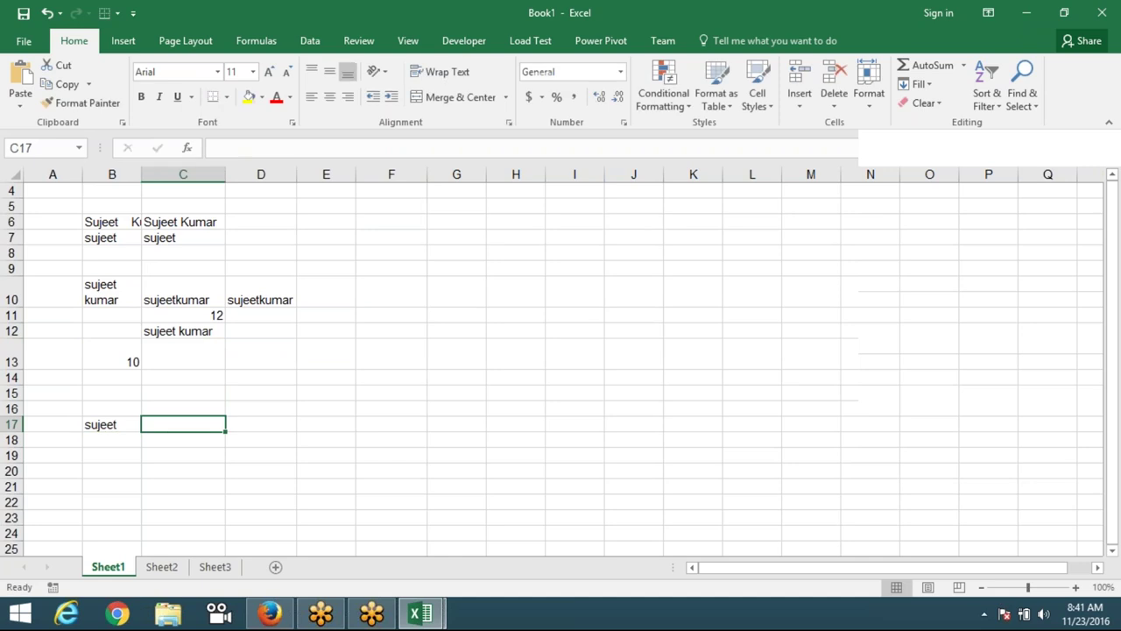
pyautogui.write('=')
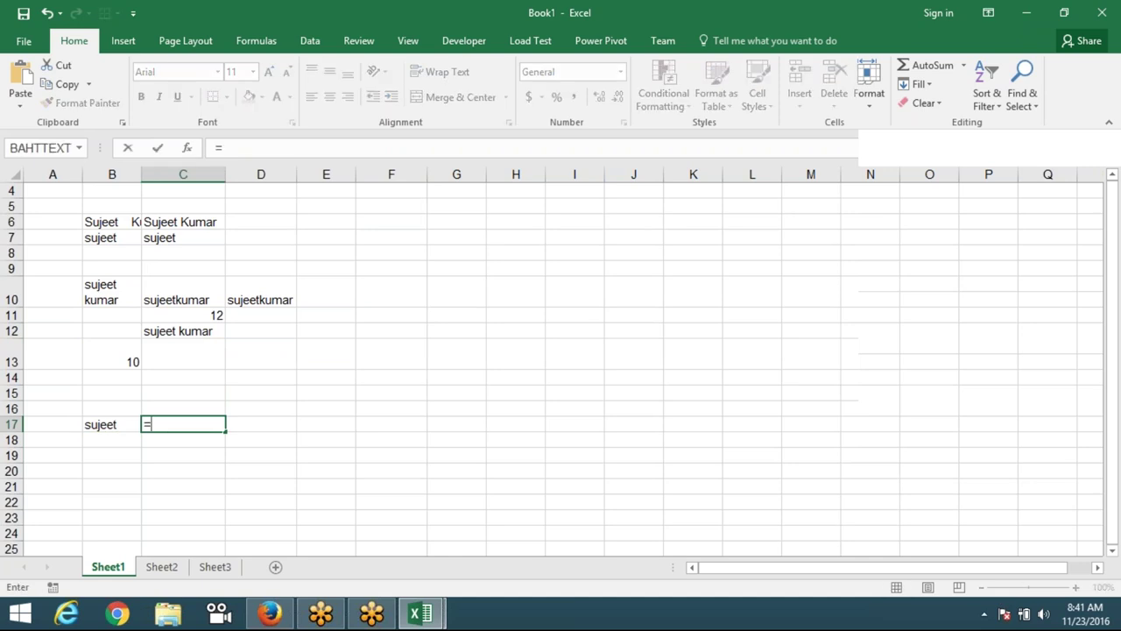
pyautogui.write('up')
pyautogui.press('Tab')
pyautogui.press('Left')
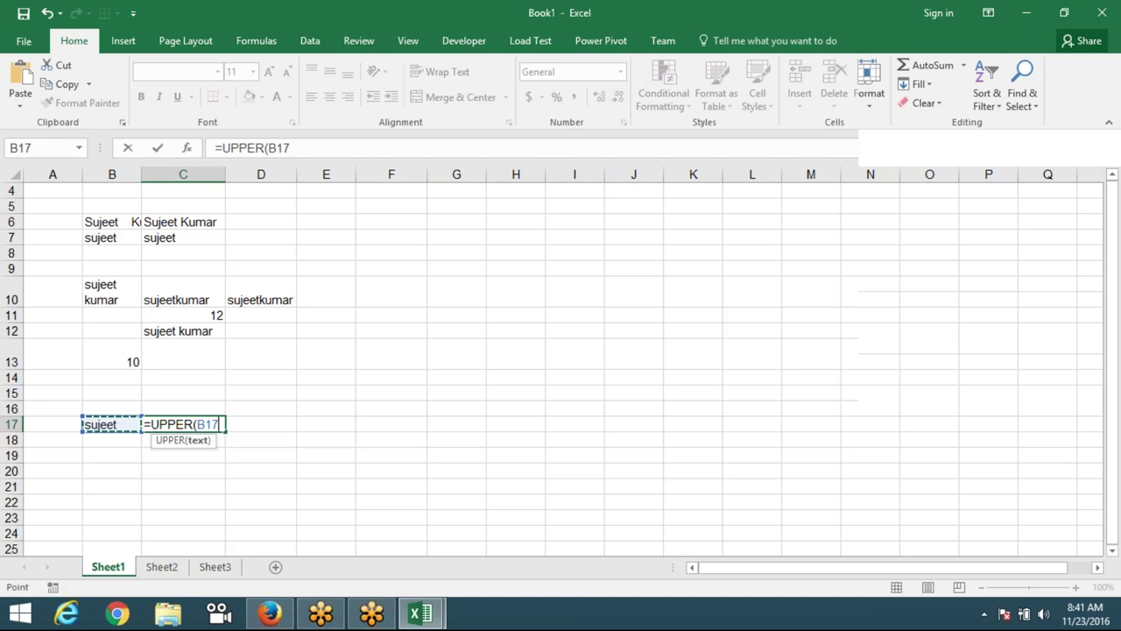
pyautogui.press('Return')
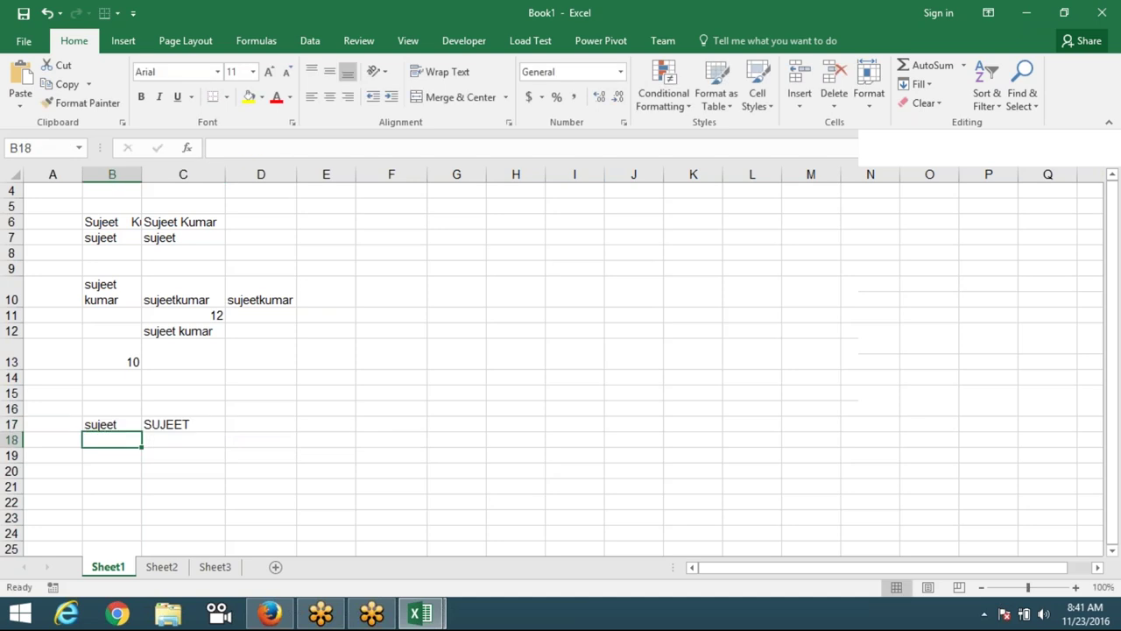
# Enter =LOWER(C17) in D17 to turn SUJEET back to lowercase.
pyautogui.press('Up')
pyautogui.press('Right')
pyautogui.press('Right')
pyautogui.write('=l')
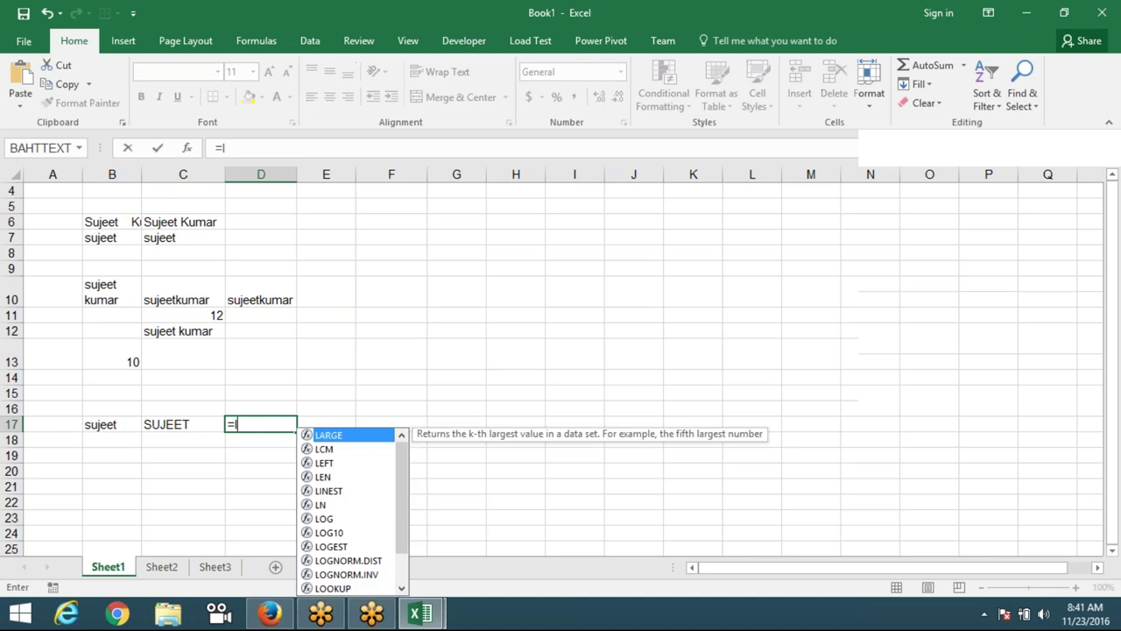
pyautogui.write('ower')
pyautogui.press('Tab')
pyautogui.press('Left')
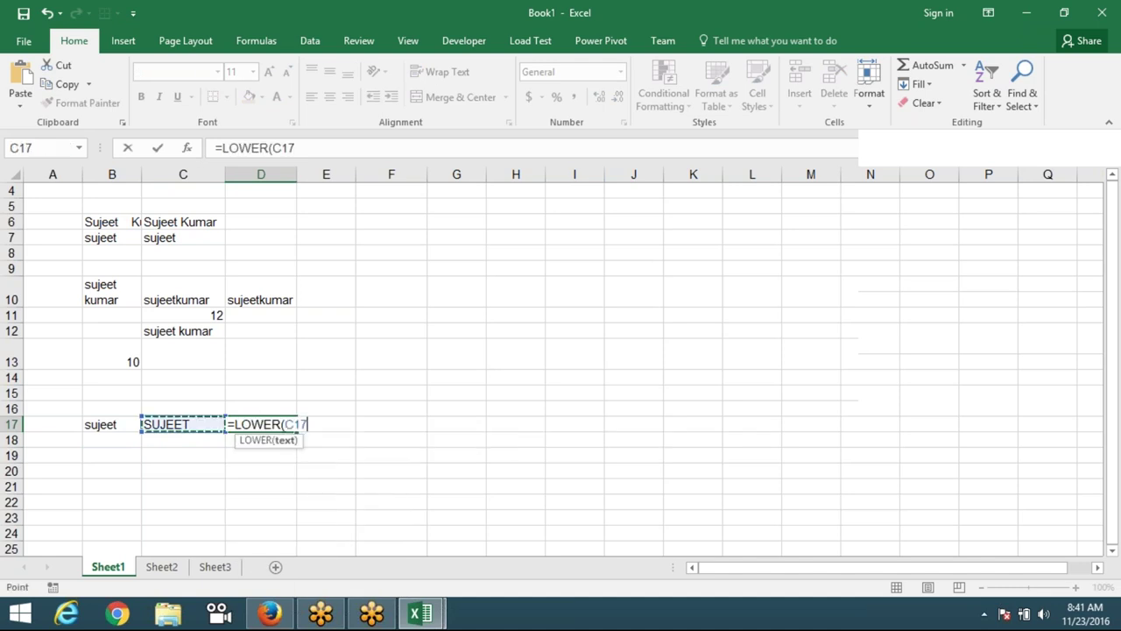
pyautogui.press('Return')
# Enter =PROPER(D17) in E17, showing Sujeet.
pyautogui.press('Up')
pyautogui.press('Right')
pyautogui.write('=')
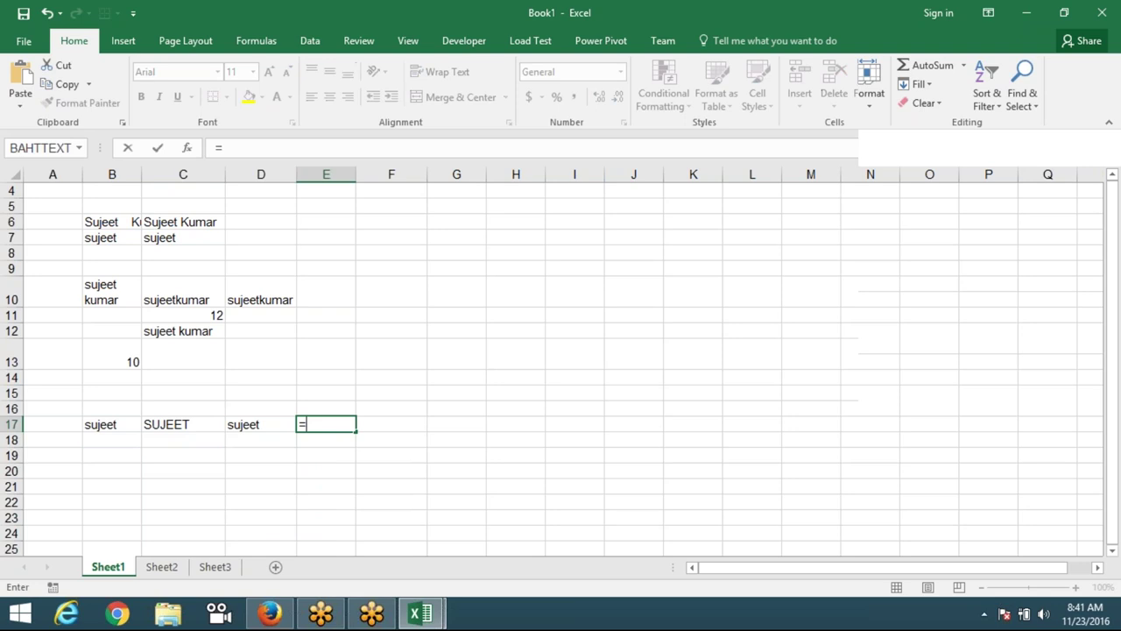
pyautogui.write('pro')
pyautogui.press('Down')
pyautogui.press('Down')
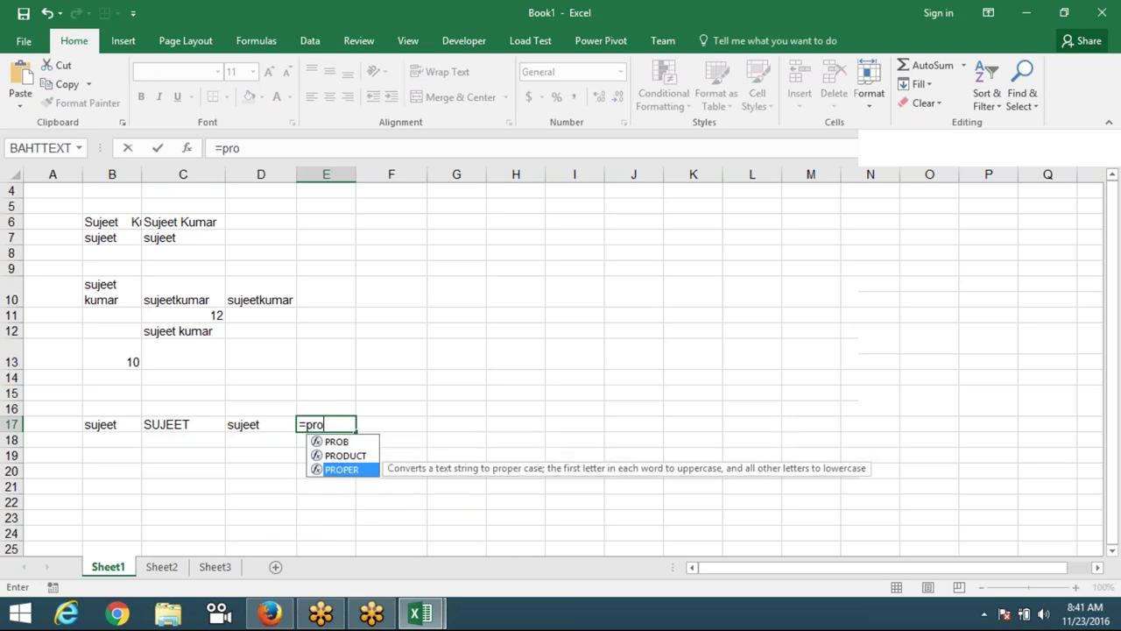
pyautogui.press('Tab')
pyautogui.press('Left')
pyautogui.press('Return')
pyautogui.press('Up')
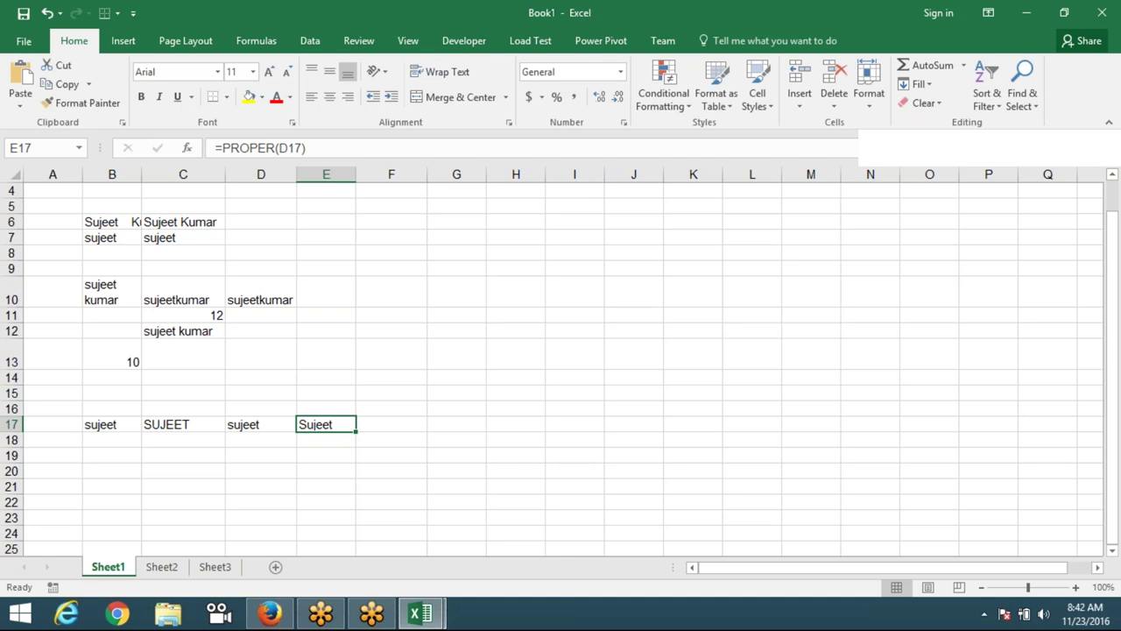
pyautogui.press('Down')
pyautogui.press('Down')
pyautogui.press('Down')
pyautogui.press('Down')
pyautogui.press('Left')
pyautogui.press('Left')
pyautogui.press('Left')
pyautogui.press('Up')
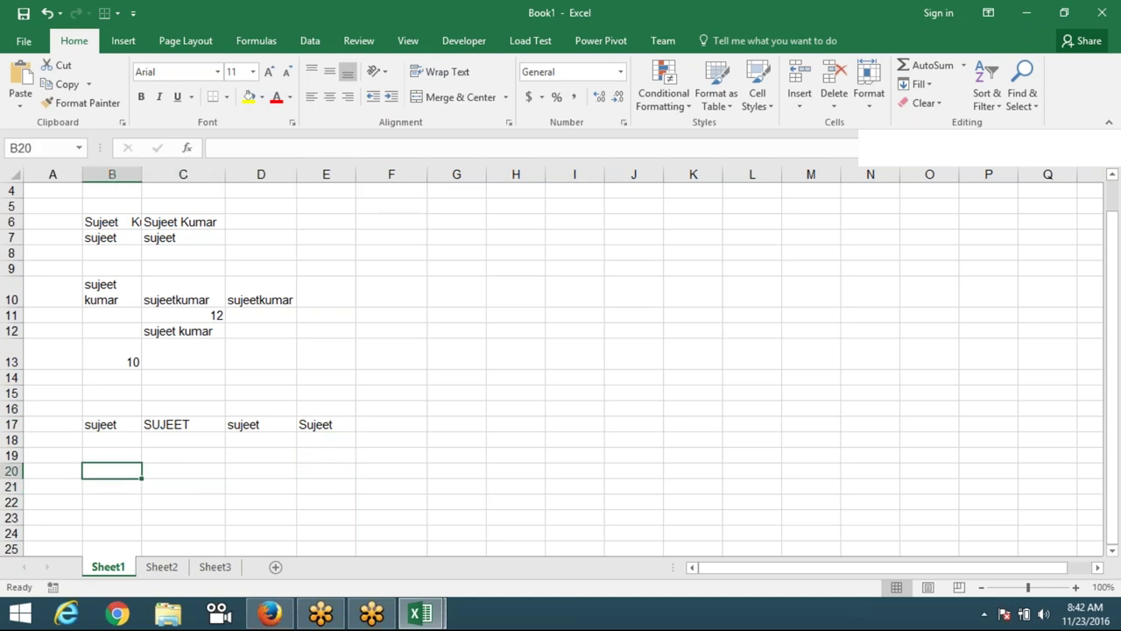
# Enter 123.369.852 in B20 and autofit column B to it.
pyautogui.write('123.')
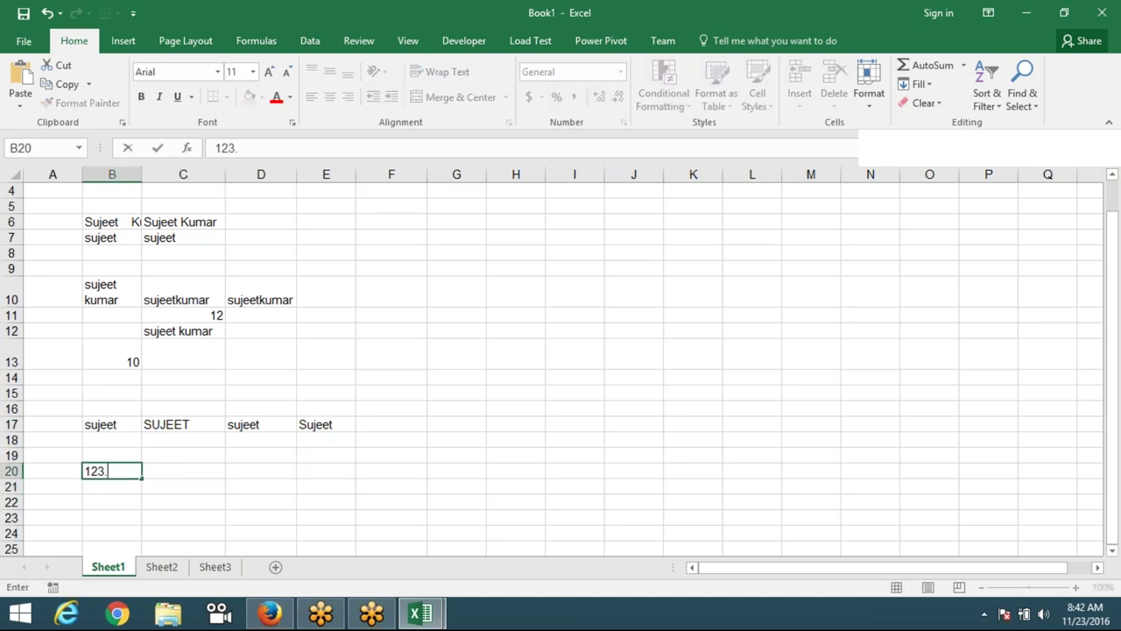
pyautogui.write('369.852')
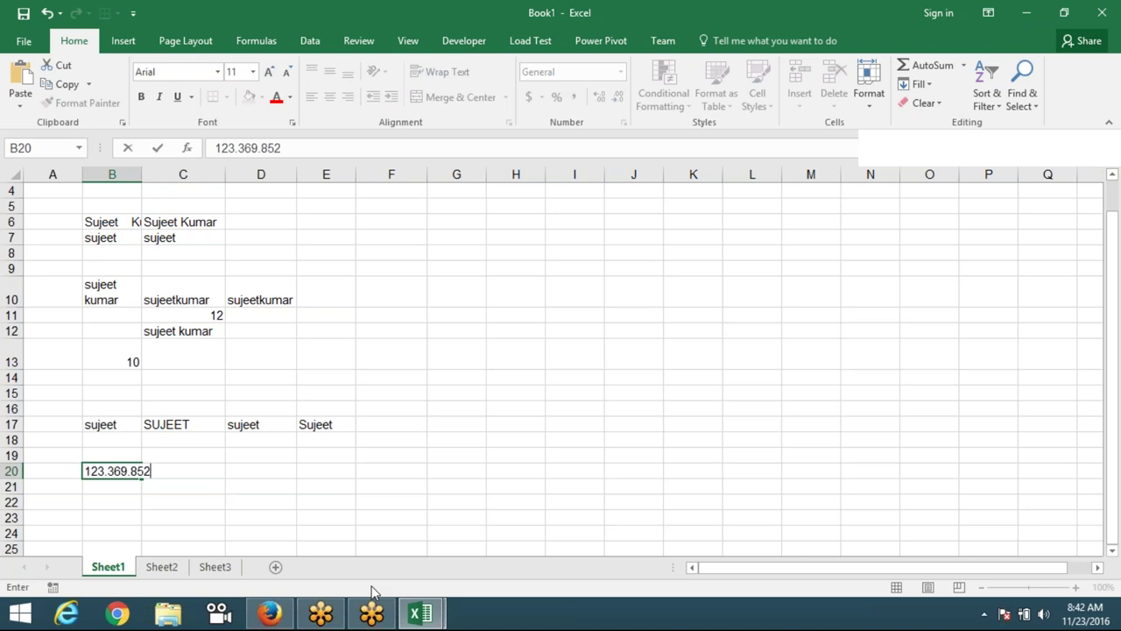
pyautogui.press('Return')
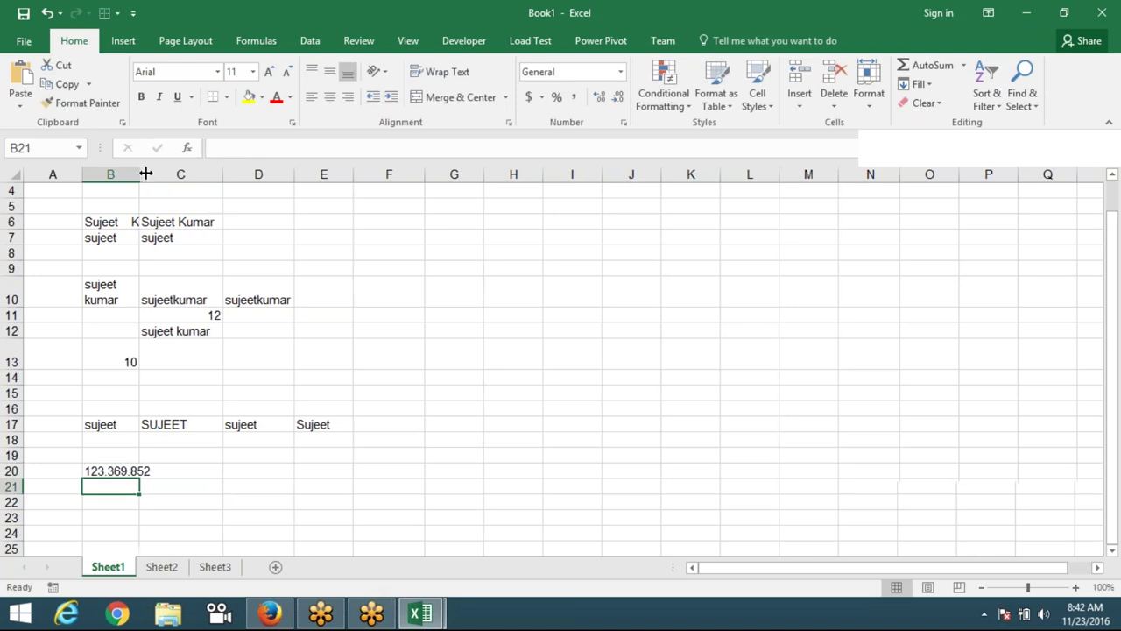
pyautogui.moveTo(141, 174); pyautogui.dragTo(138, 173)
pyautogui.doubleClick(138, 174)
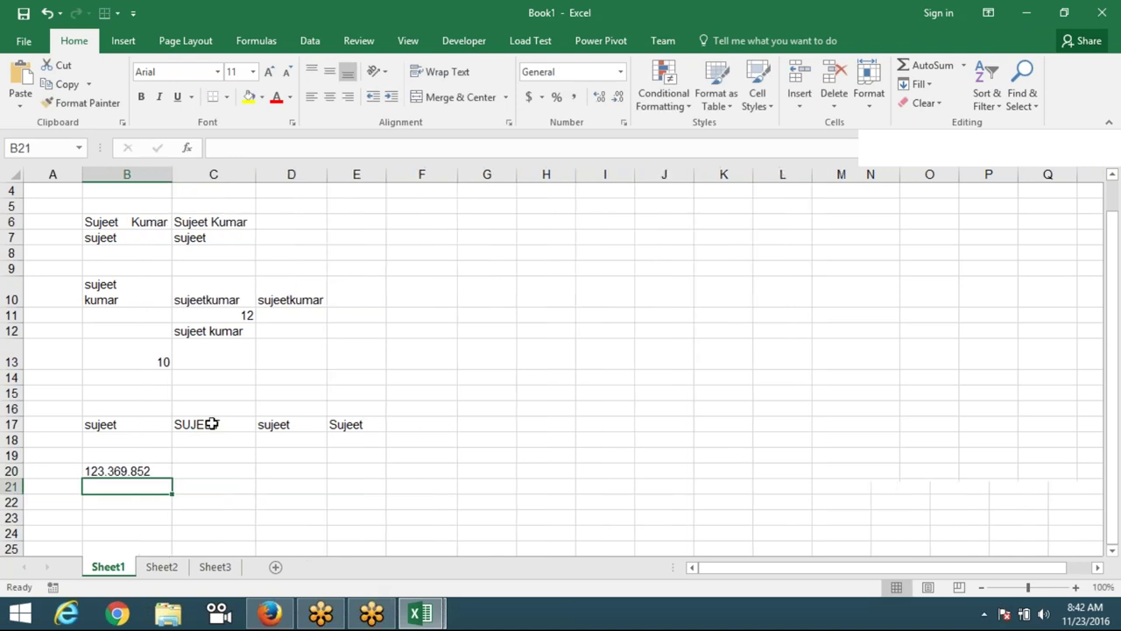
# Enter =LEFT(B20,3) in C20, returning 123.
pyautogui.click(213, 470)
pyautogui.write('=')
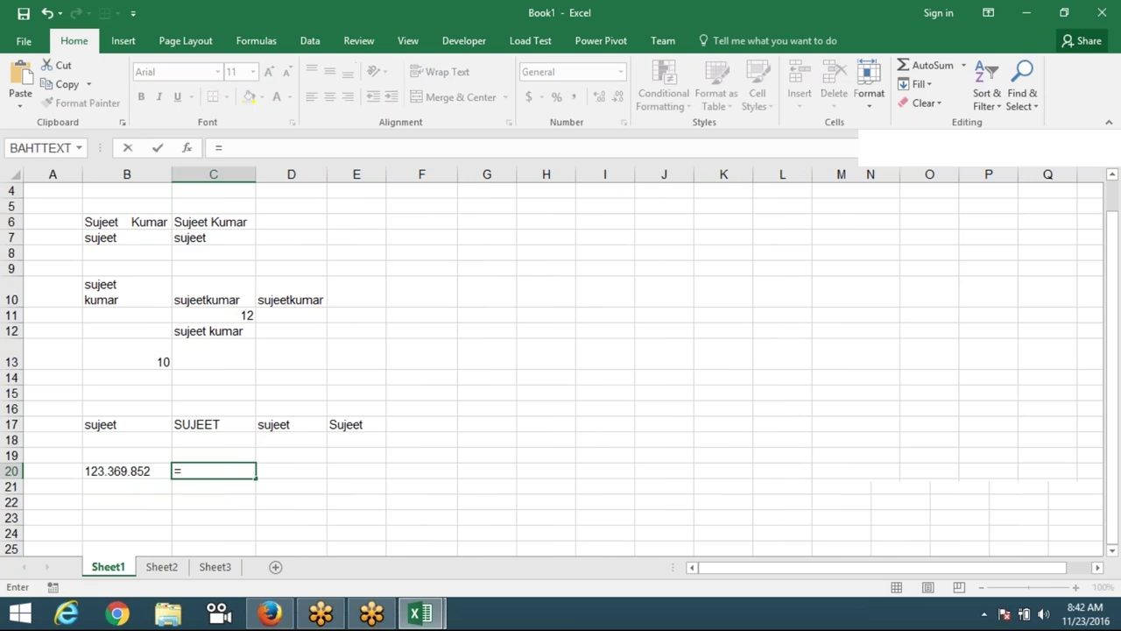
pyautogui.write('le')
pyautogui.press('Tab')
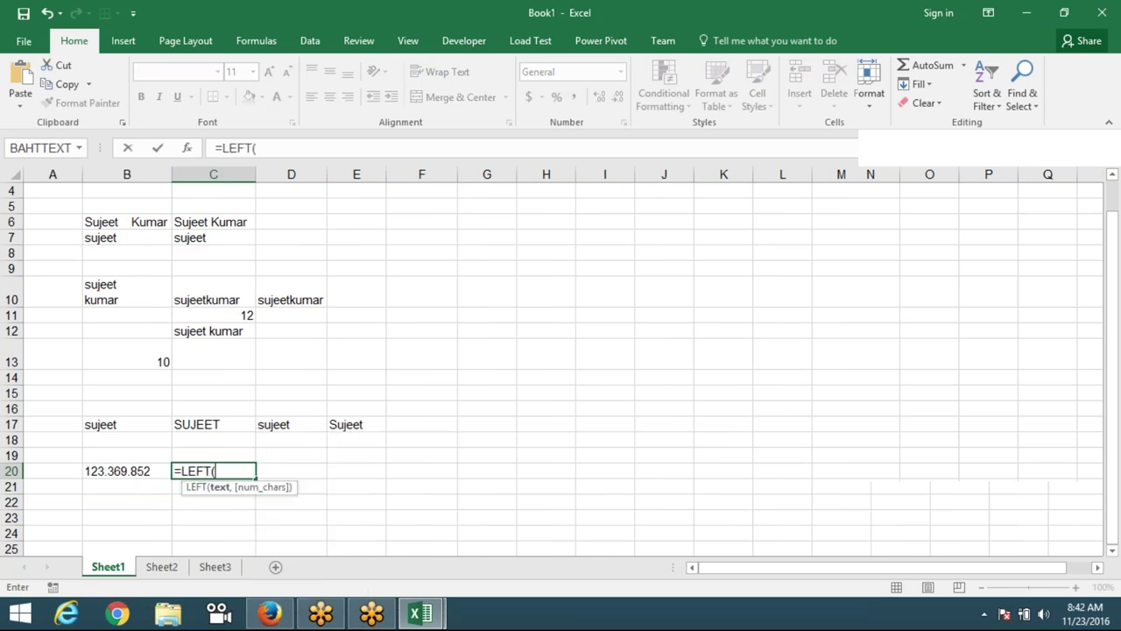
pyautogui.click(126, 471)
pyautogui.write(',')
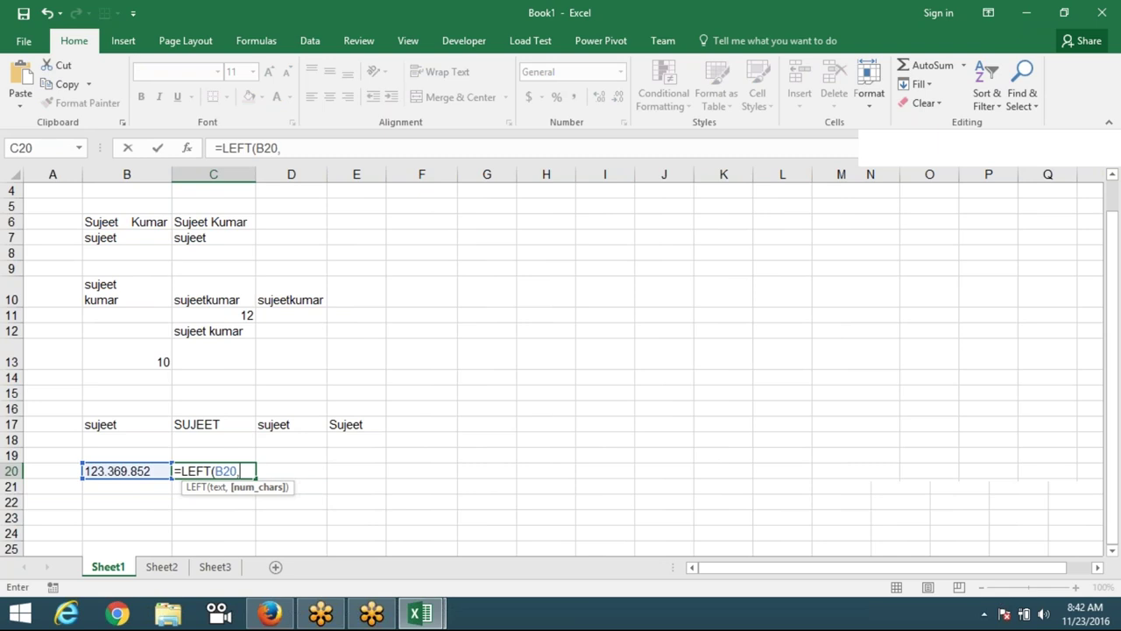
pyautogui.write('3)')
pyautogui.press('Return')
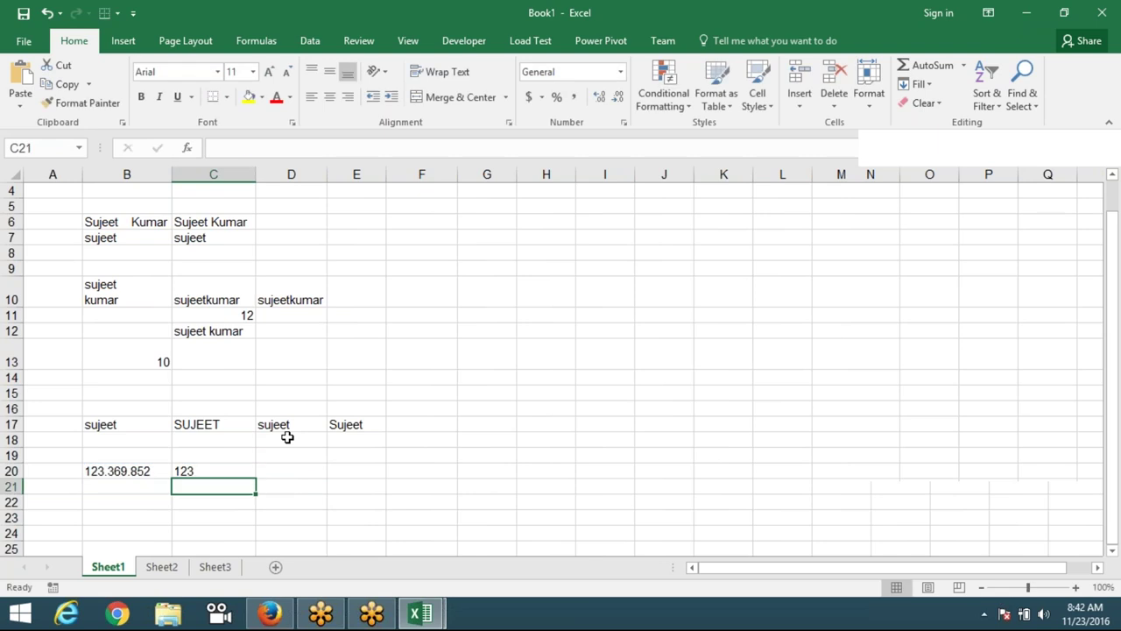
pyautogui.press('Up')
# Enter =RIGHT(B20,3) in E20, returning 852, after abandoning an attempt in D20.
pyautogui.press('Right')
pyautogui.write('=')
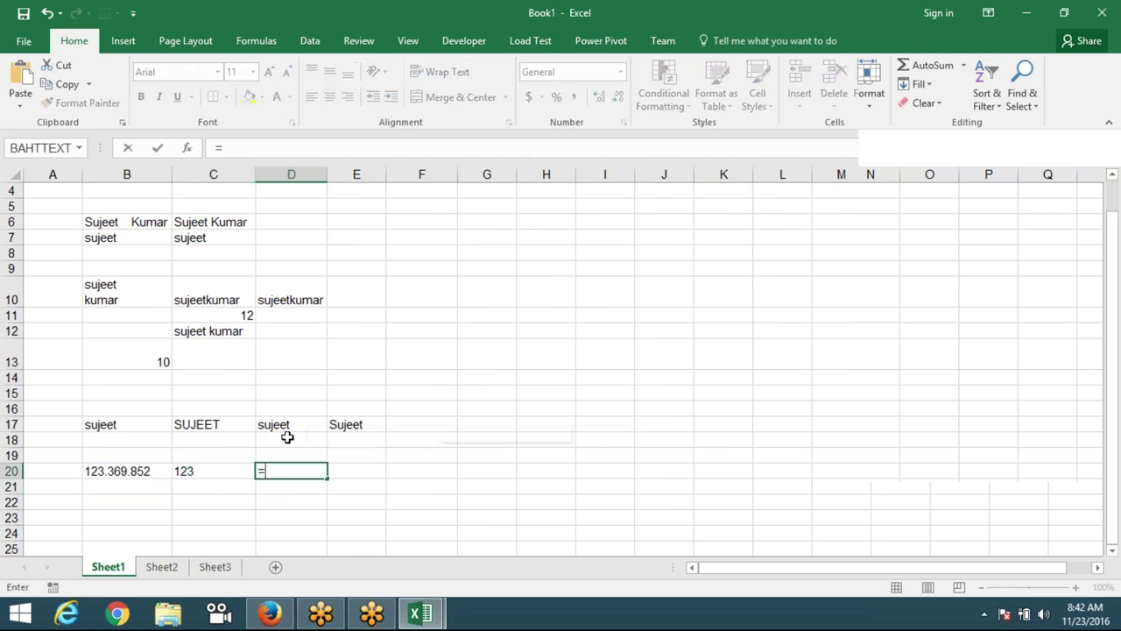
pyautogui.write('ri')
pyautogui.press('Tab')
pyautogui.press('Left')
pyautogui.press('Left')
pyautogui.press('Left')
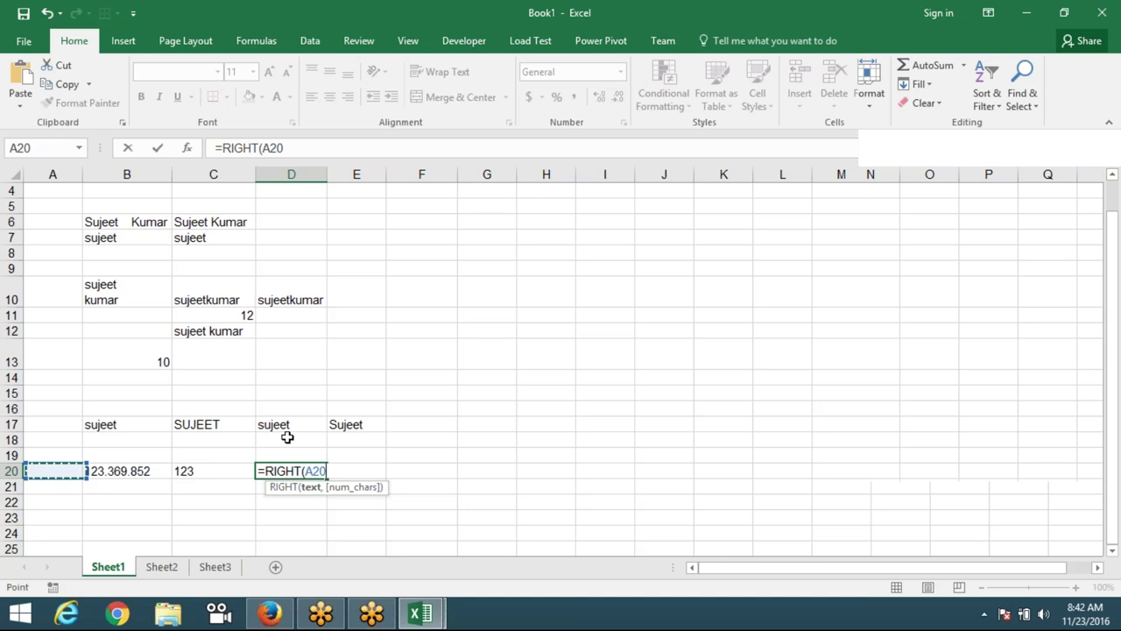
pyautogui.press('Right')
pyautogui.press('Escape')
pyautogui.press('Right')
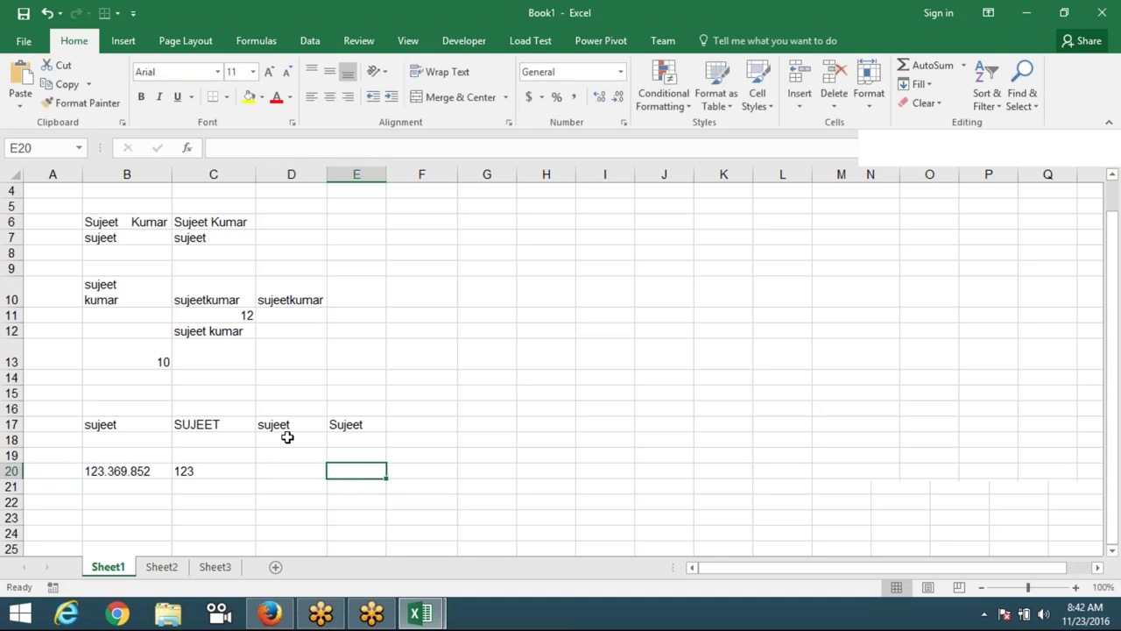
pyautogui.write('=ri')
pyautogui.press('Tab')
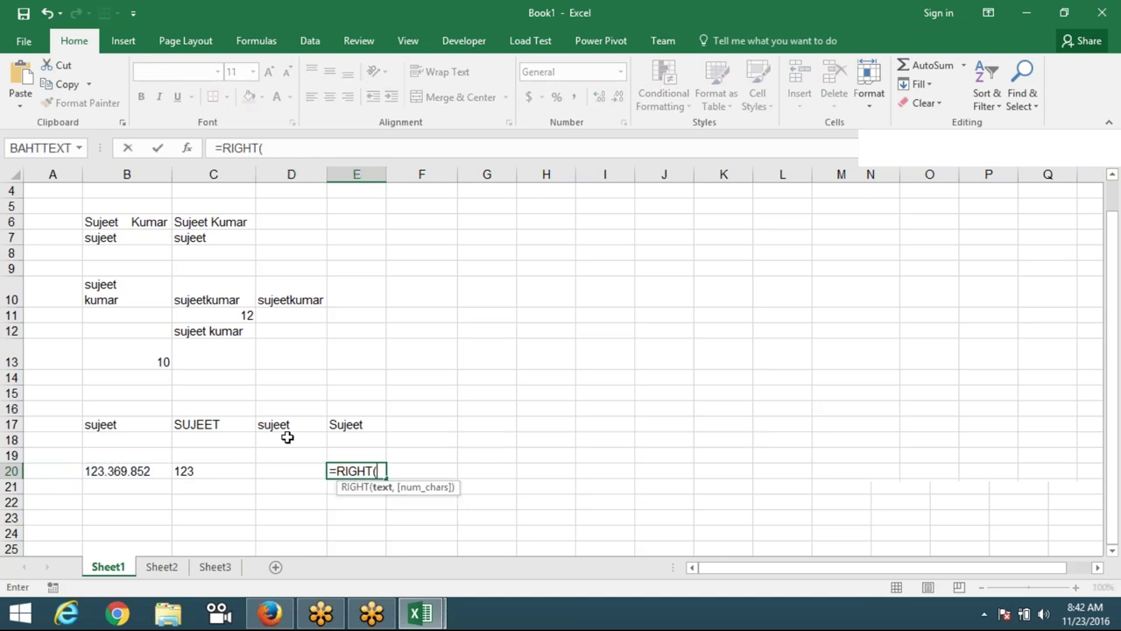
pyautogui.press('Left')
pyautogui.press('Left')
pyautogui.press('Left')
pyautogui.write(',')
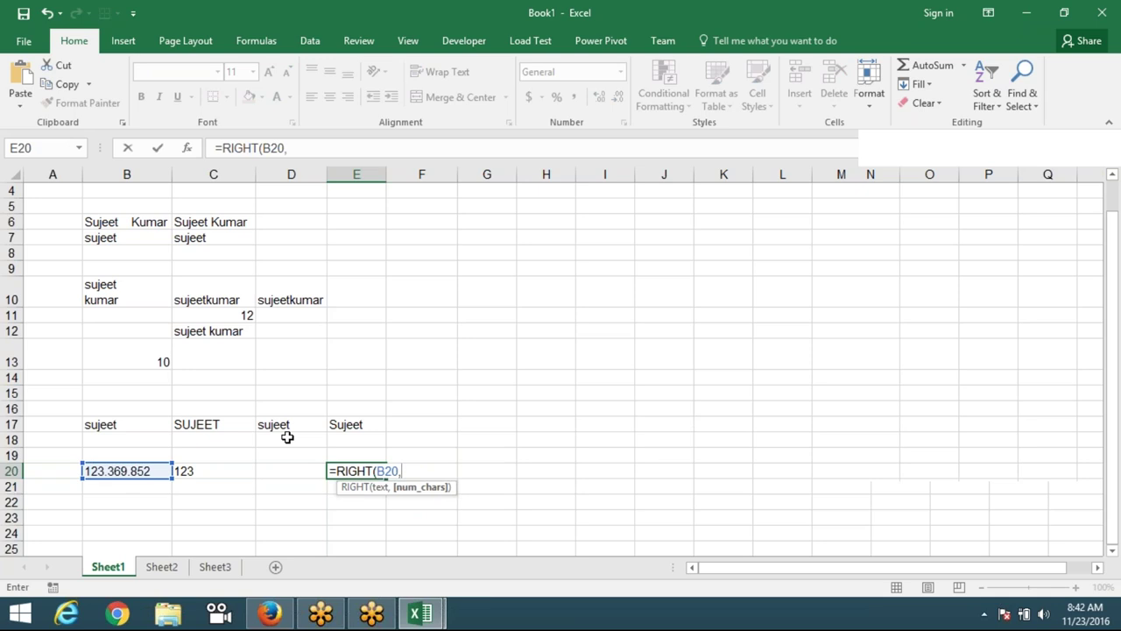
pyautogui.write('3')
pyautogui.hotkey('ctrl', 'Return')
pyautogui.press('Left')
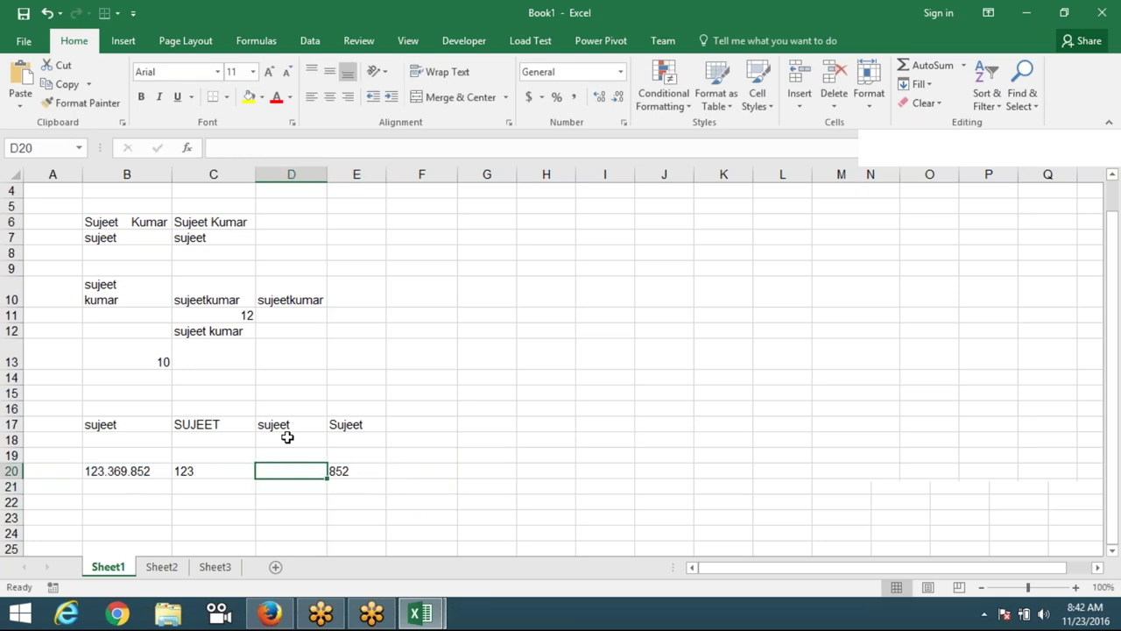
# Enter =MID(B20,5,3) in D20 to extract the middle group 369.
pyautogui.write('=mid')
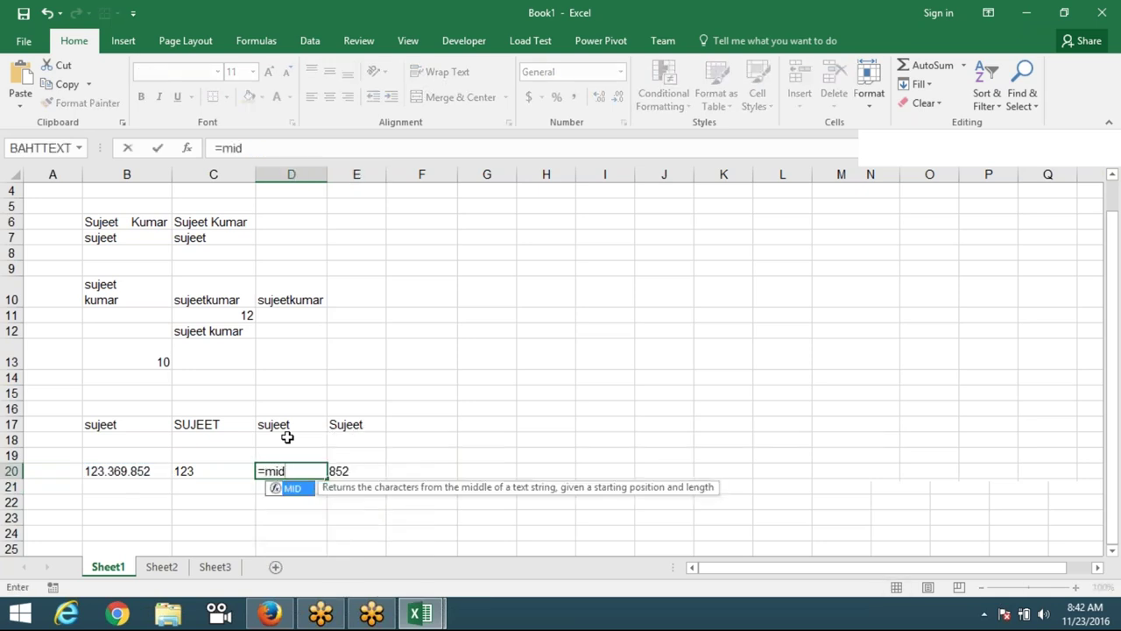
pyautogui.press('Tab')
pyautogui.press('Left')
pyautogui.press('Left')
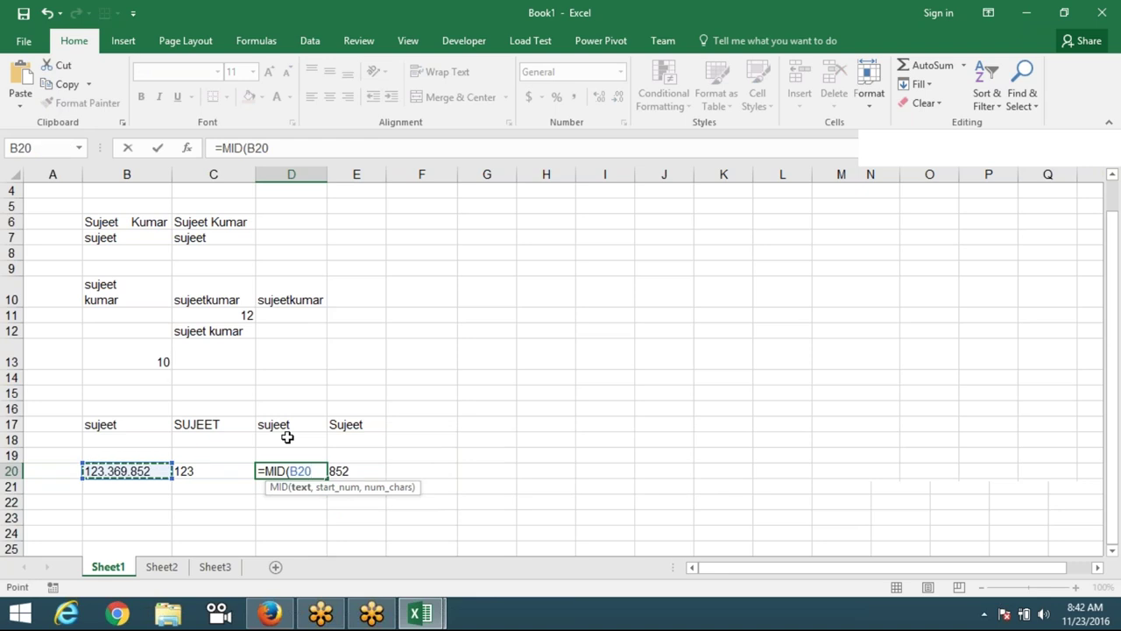
pyautogui.write(',')
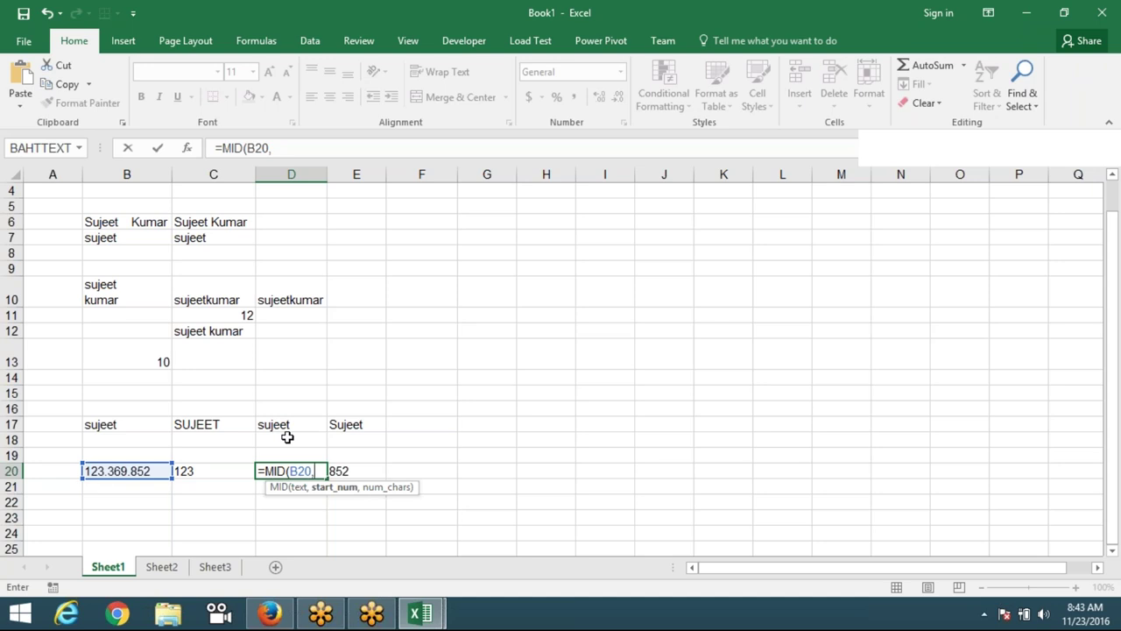
pyautogui.write('5,')
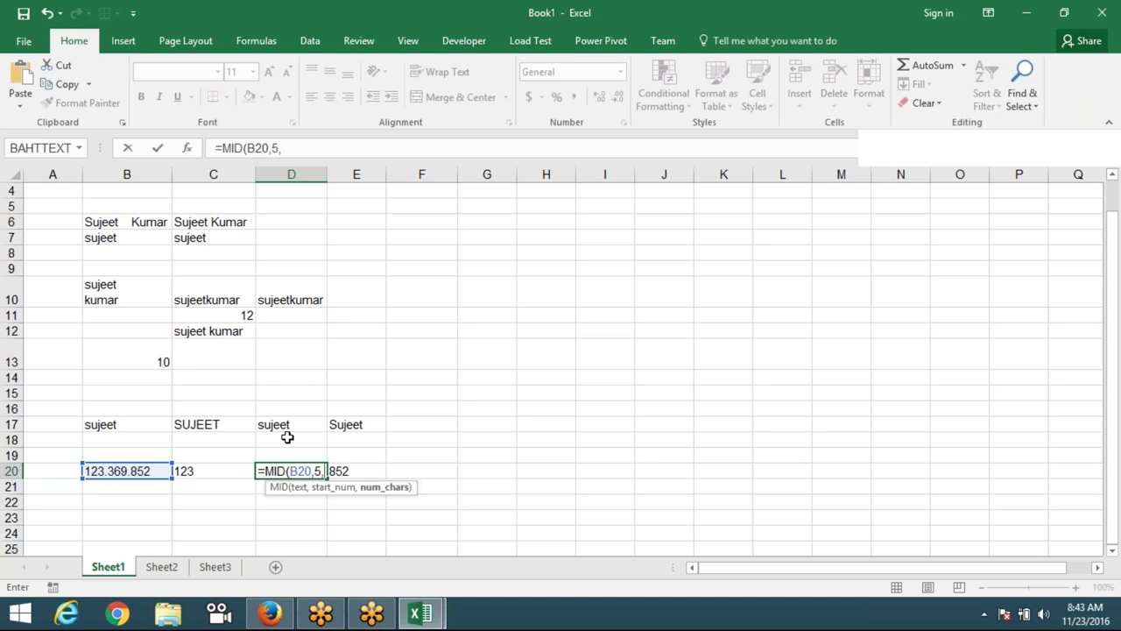
pyautogui.write('3')
pyautogui.press('Return')
pyautogui.press('Up')
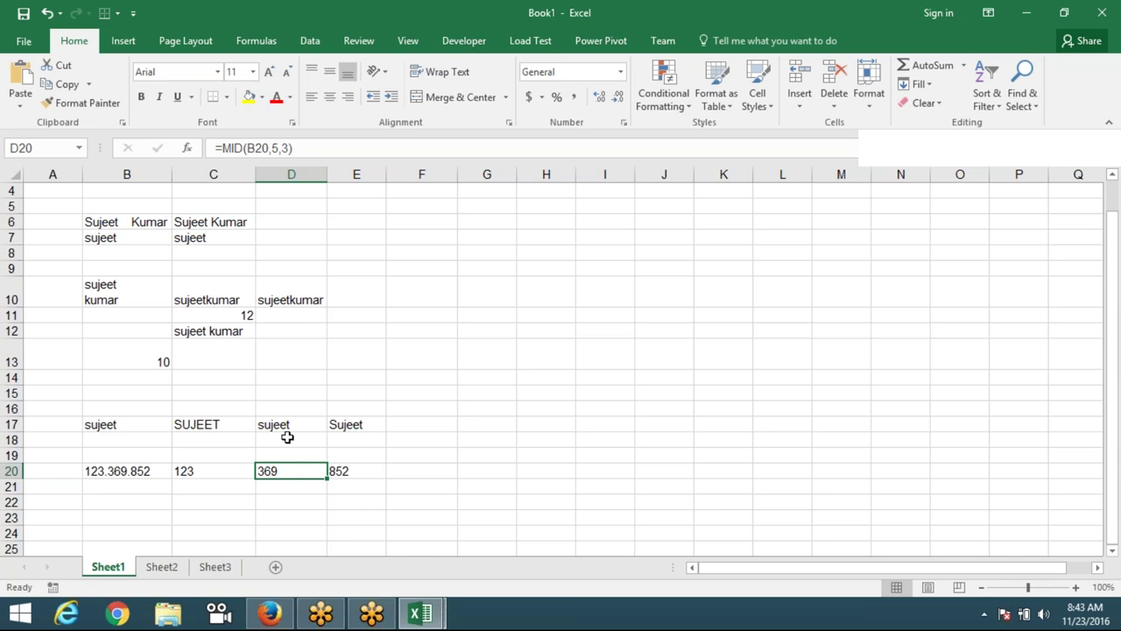
pyautogui.press('Down')
pyautogui.press('Down')
pyautogui.press('Left')
pyautogui.press('Left')
pyautogui.press('Left')
pyautogui.press('Down')
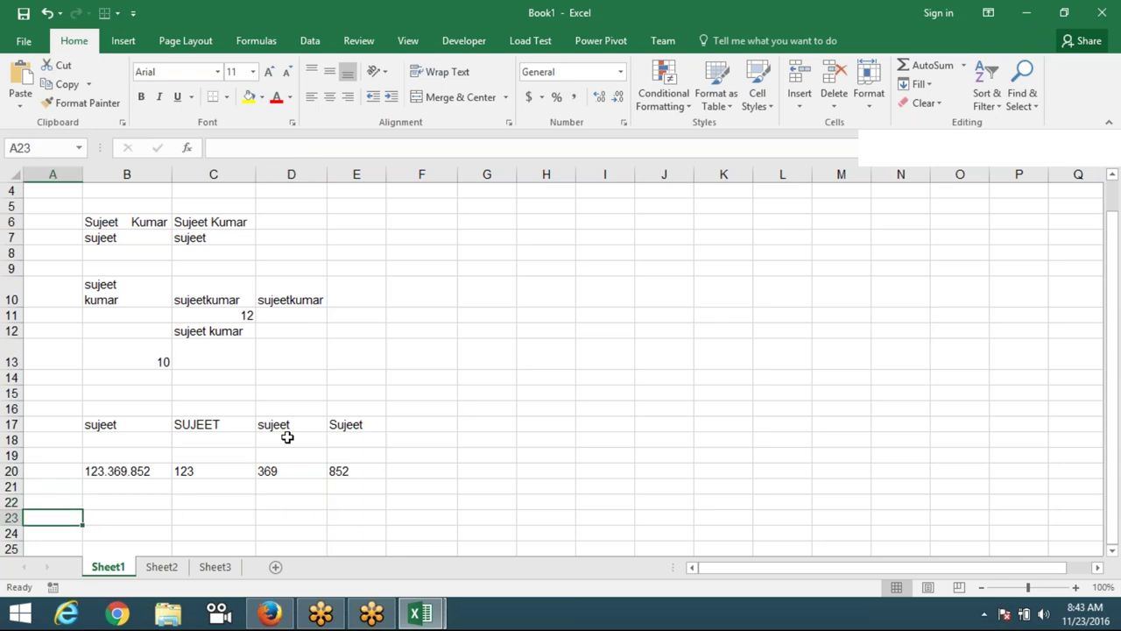
# Type a sample e-mail address into cell B23.
pyautogui.press('Right')
pyautogui.press('Down')
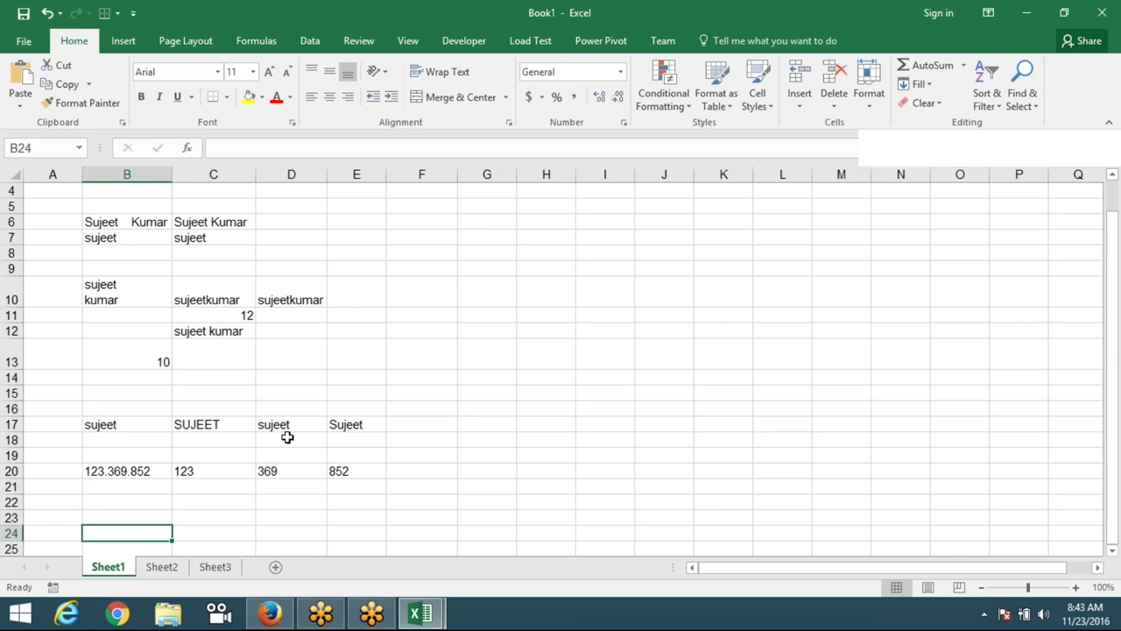
pyautogui.press('Up')
pyautogui.press('Left')
pyautogui.press('Right')
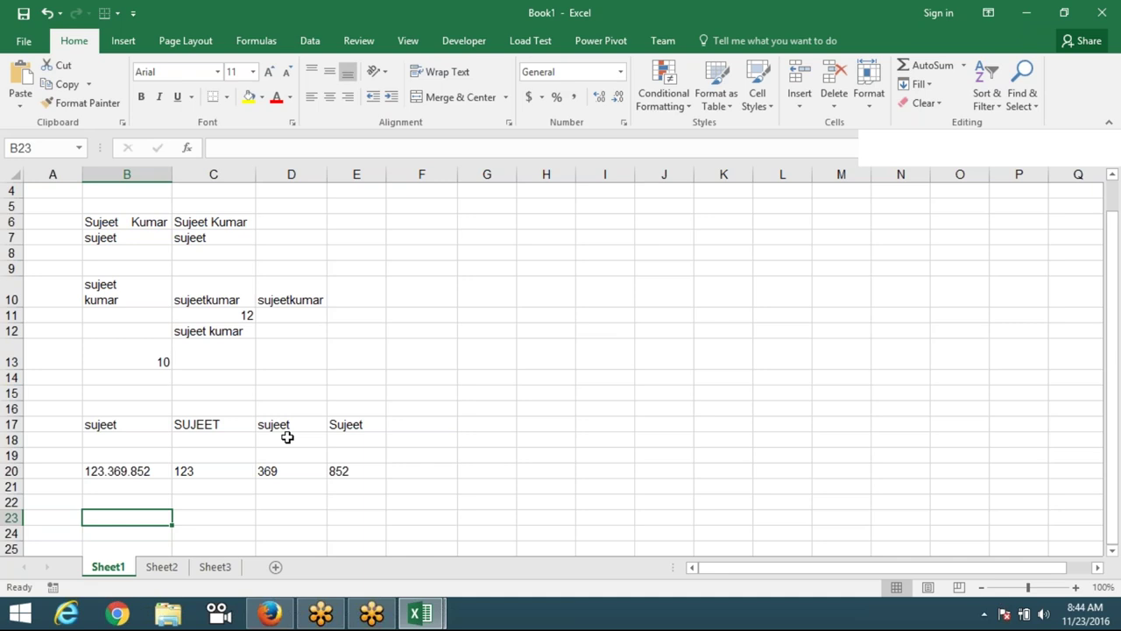
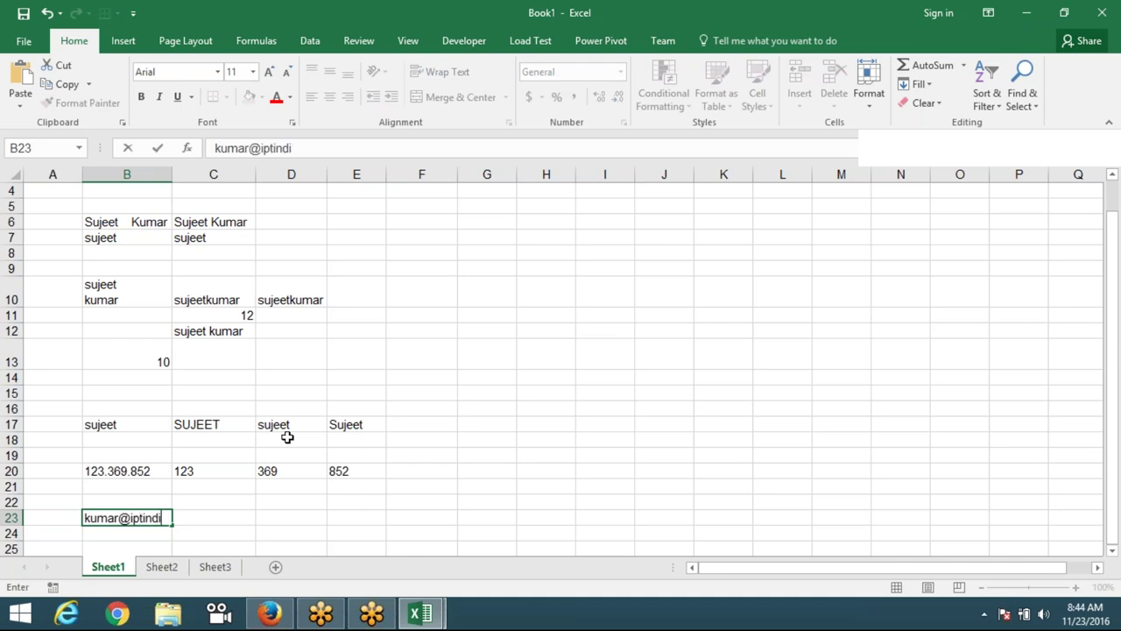
pyautogui.press('Right')
# Add headings id in C22 and site in D22, and autofit column B.
pyautogui.press('Up')
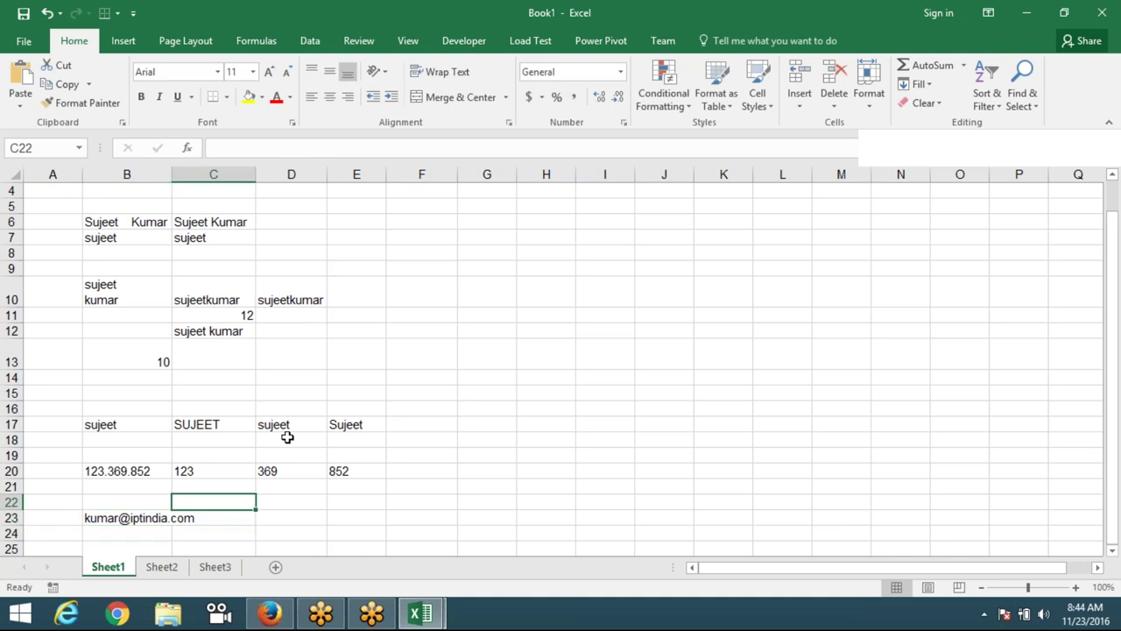
pyautogui.write('id')
pyautogui.press('Tab')
pyautogui.write('sit')
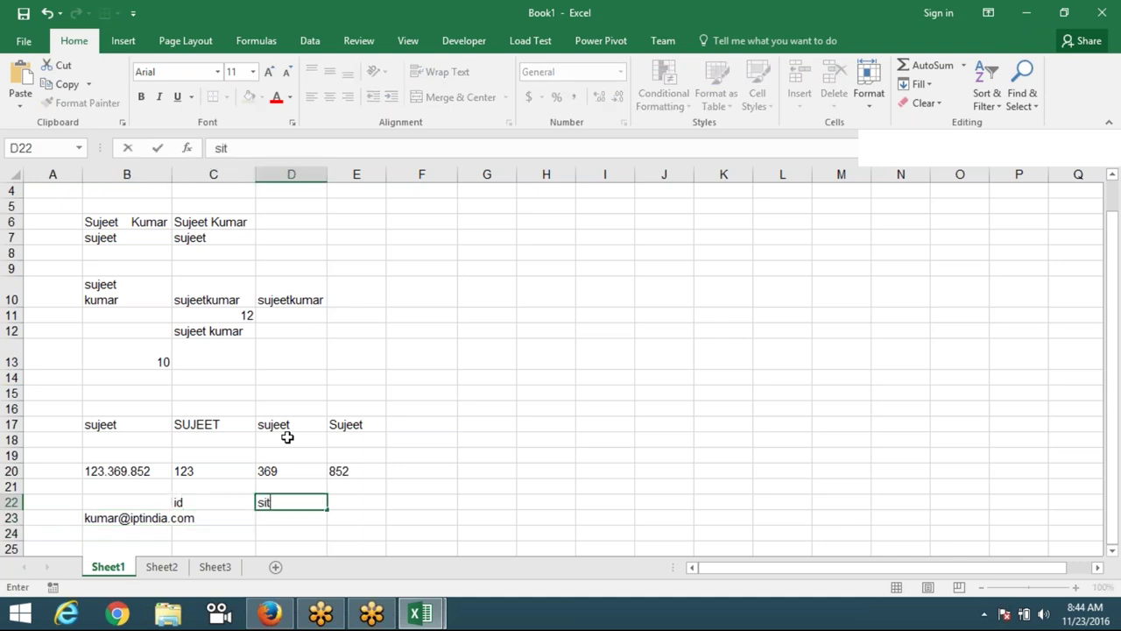
pyautogui.write('e')
pyautogui.press('Return')
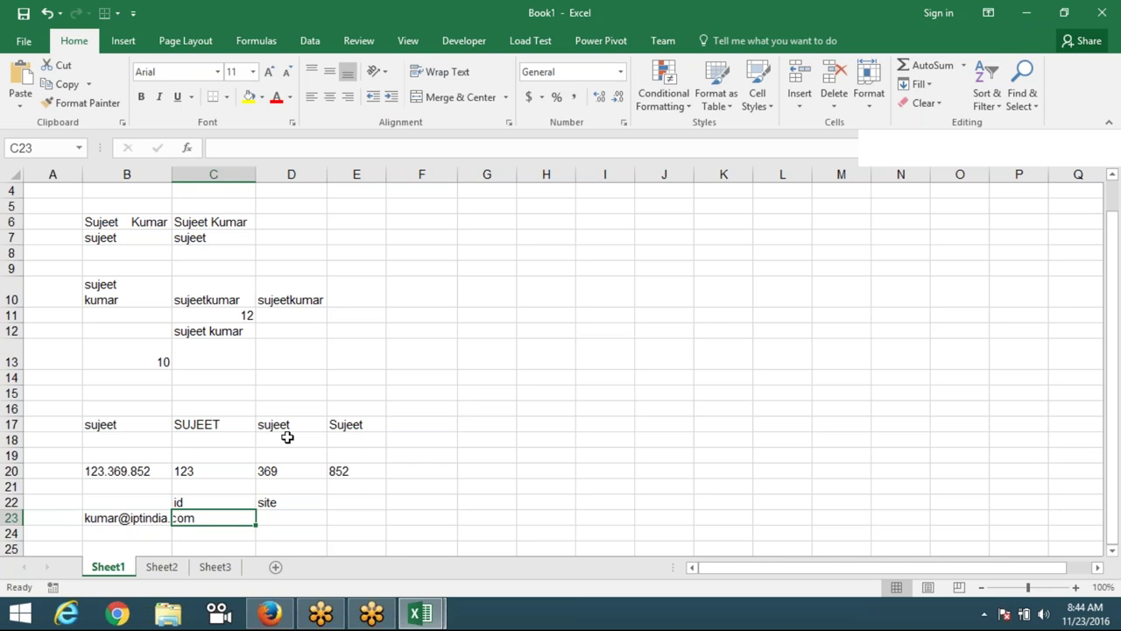
pyautogui.doubleClick(172, 174)
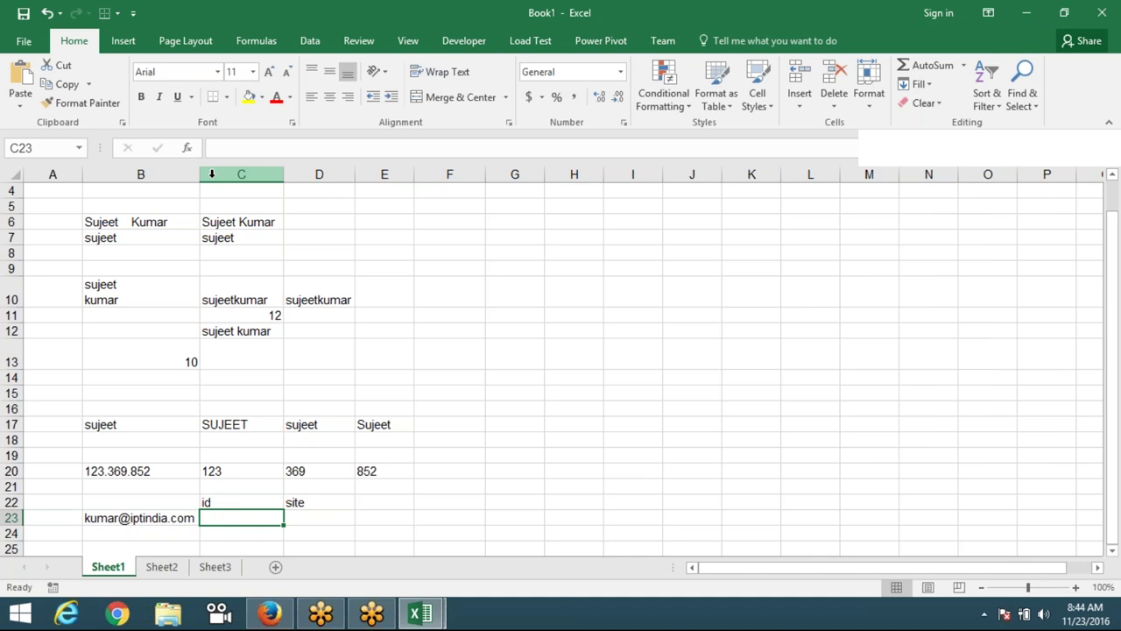
# Enter =FIND("@",B23,1) in C24 so it returns 6, the @ position in the e-mail.
pyautogui.write('=')
pyautogui.press('BackSpace')
pyautogui.press('Return')
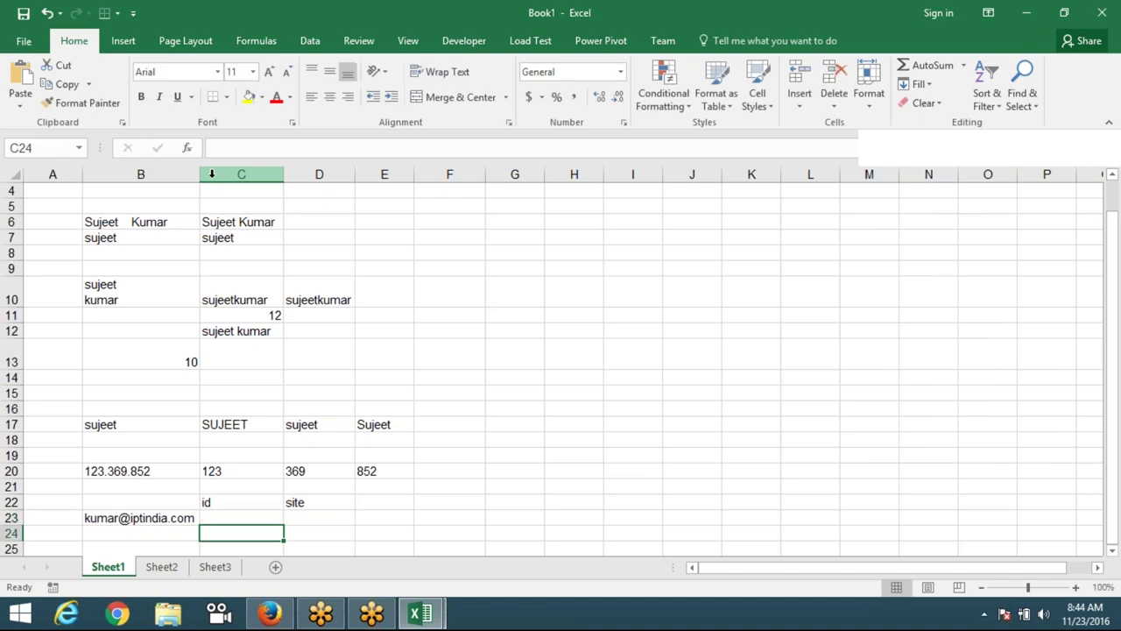
pyautogui.write('=fi')
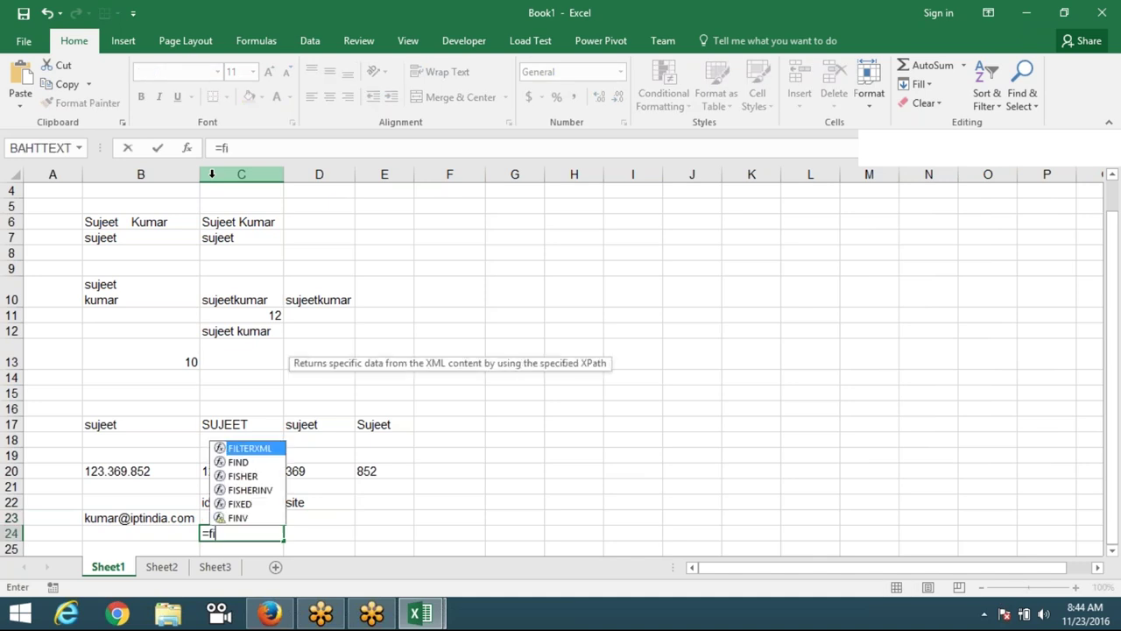
pyautogui.write('n')
pyautogui.press('Tab')
pyautogui.write('"')
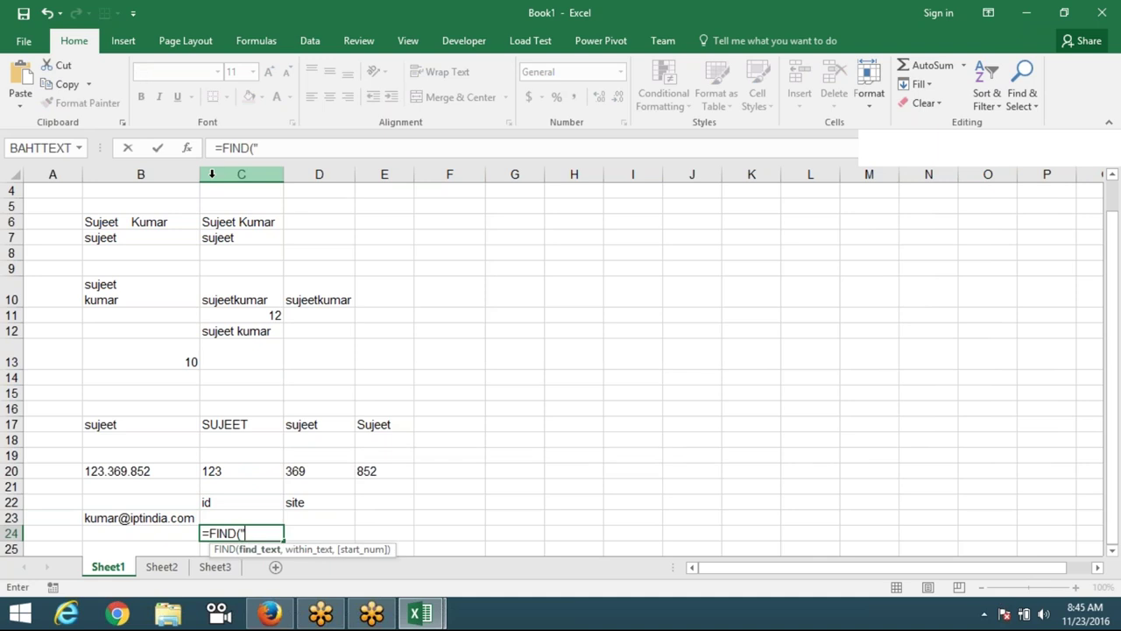
pyautogui.write('@",')
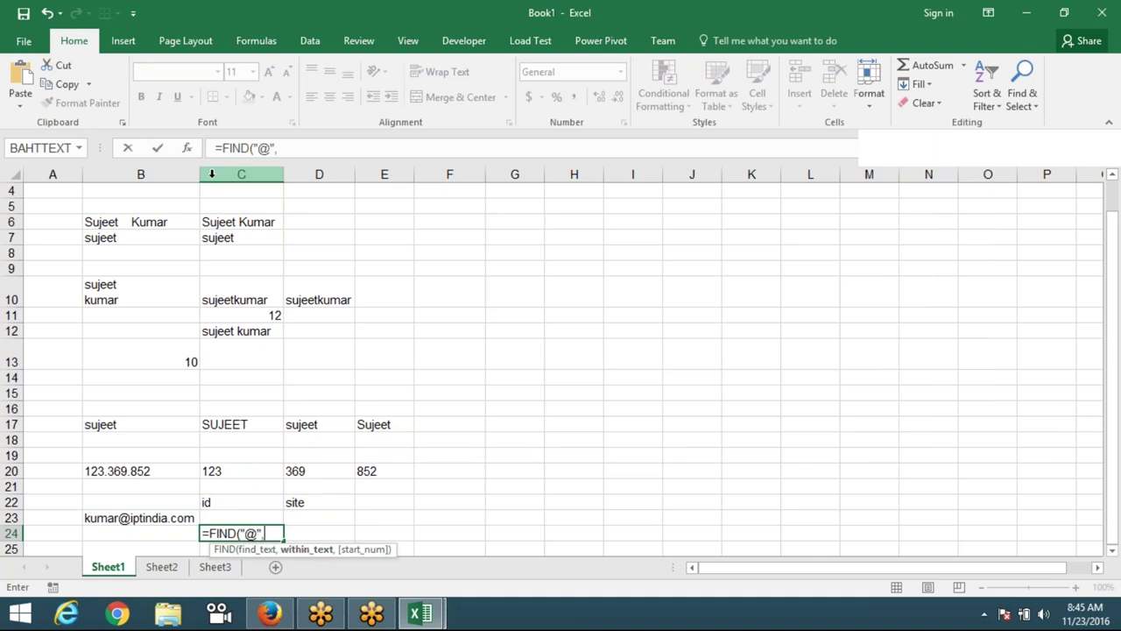
pyautogui.click(140, 518)
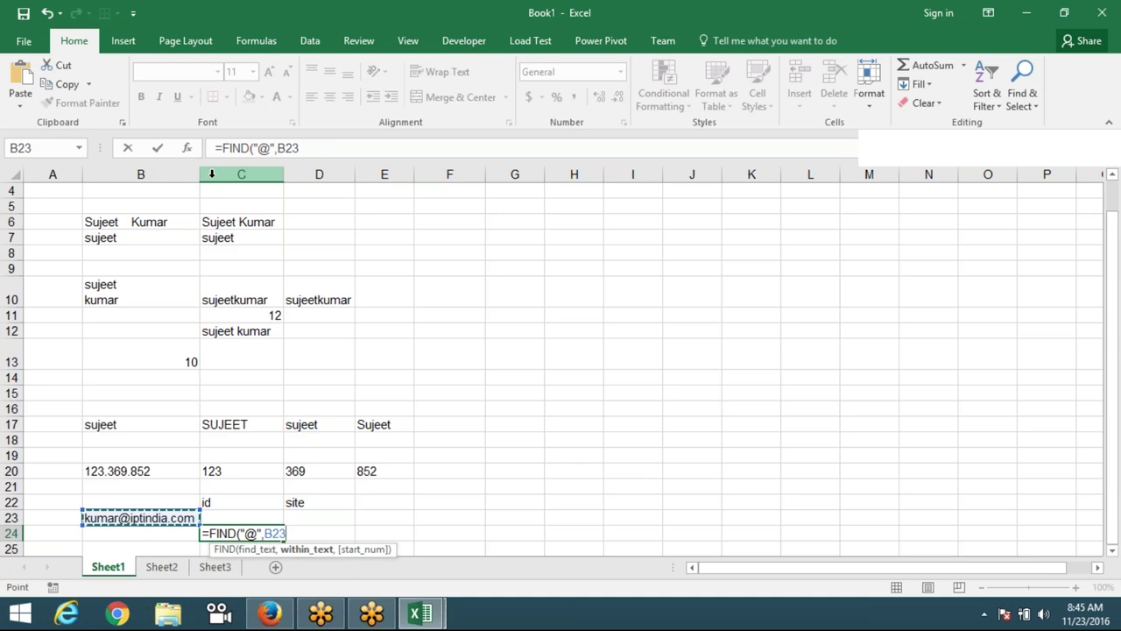
pyautogui.write(',1')
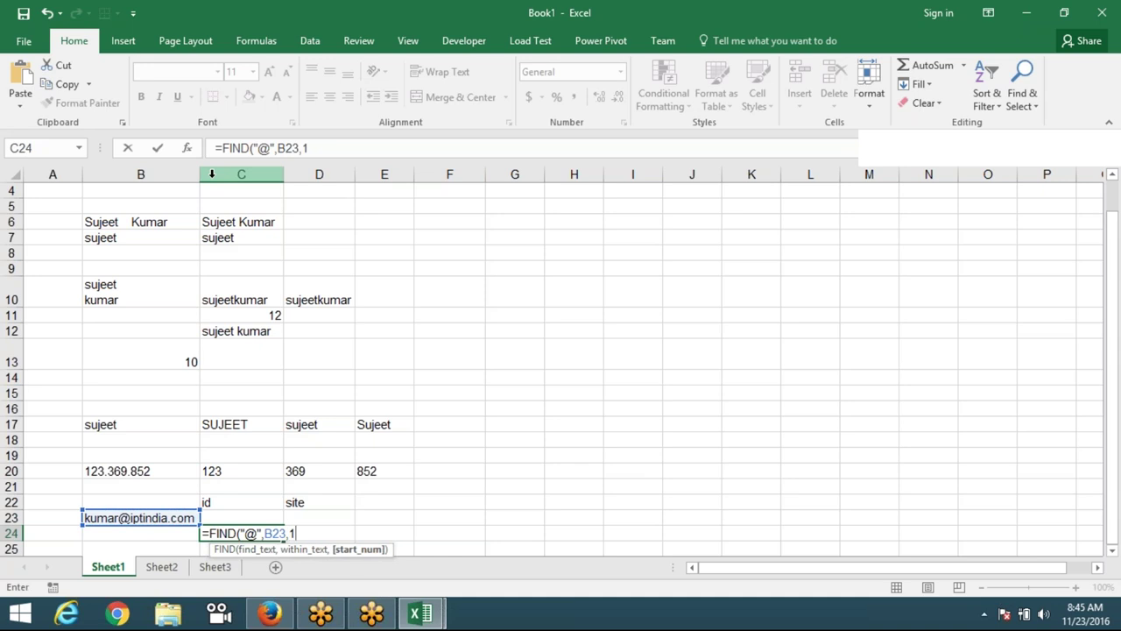
pyautogui.press('Return')
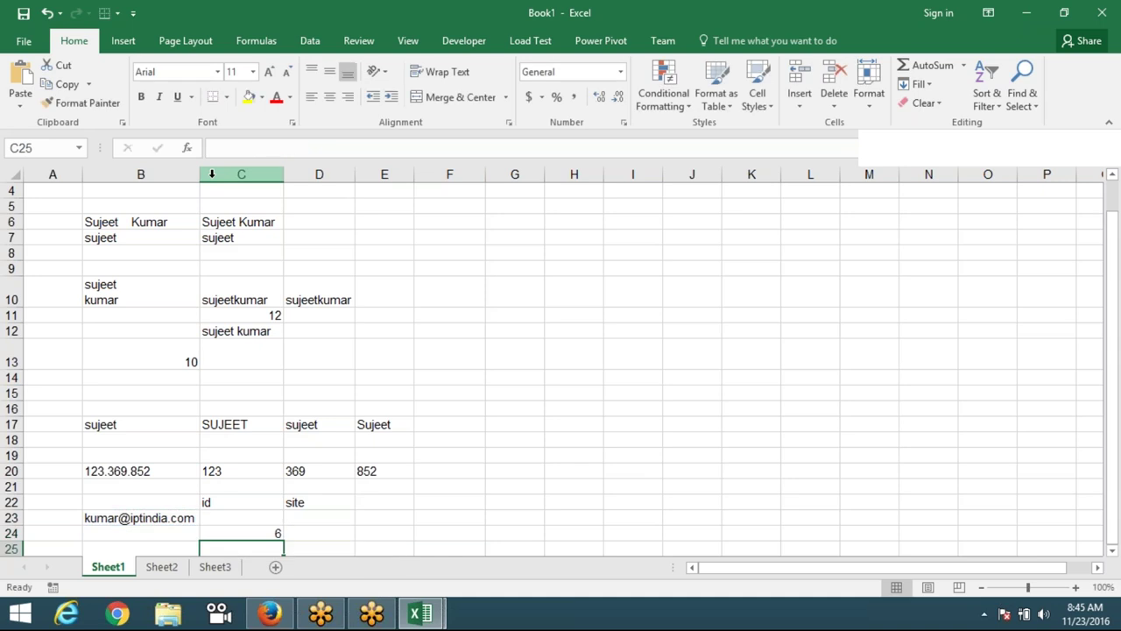
pyautogui.press('Up')
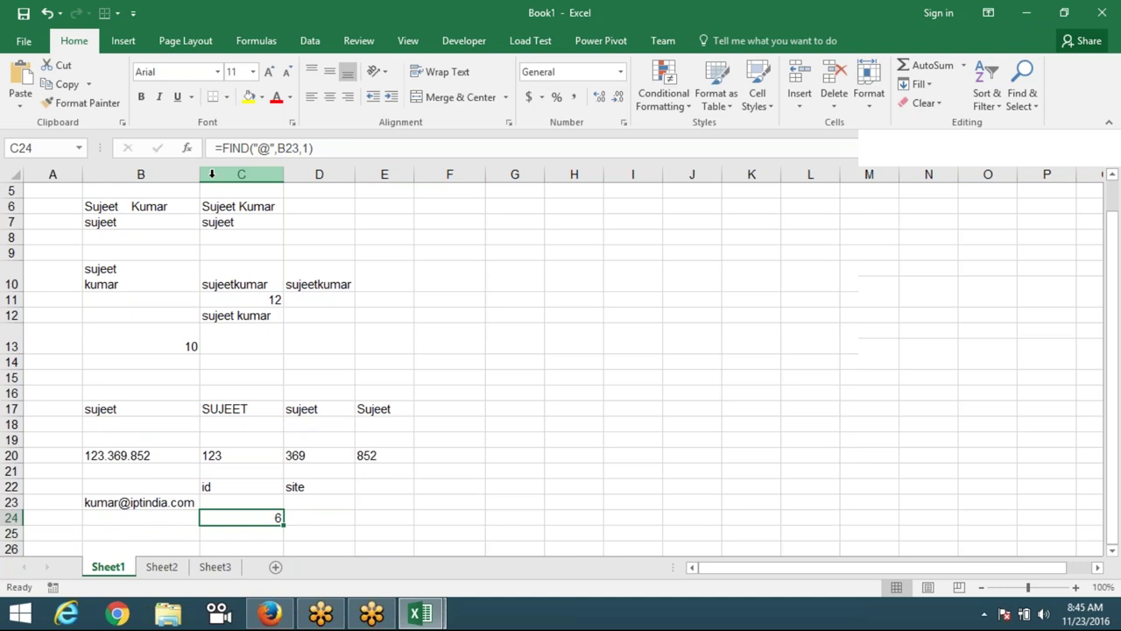
# Extract the id in C23 with =LEFT(B23,C24-1), keeping the text before the @.
pyautogui.press('Up')
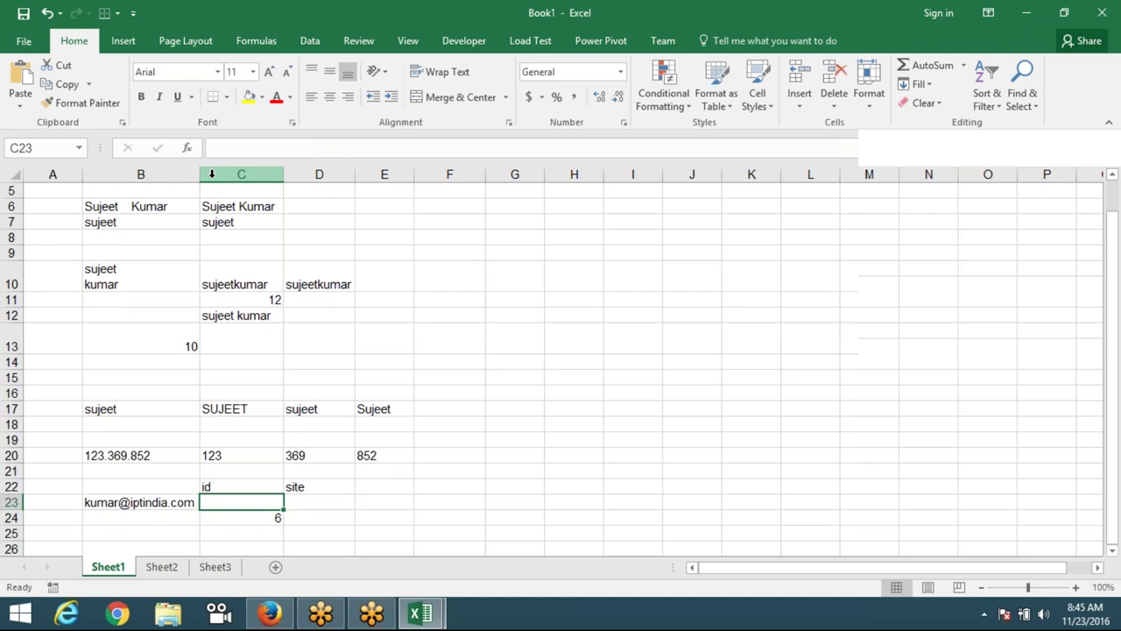
pyautogui.write('=fi')
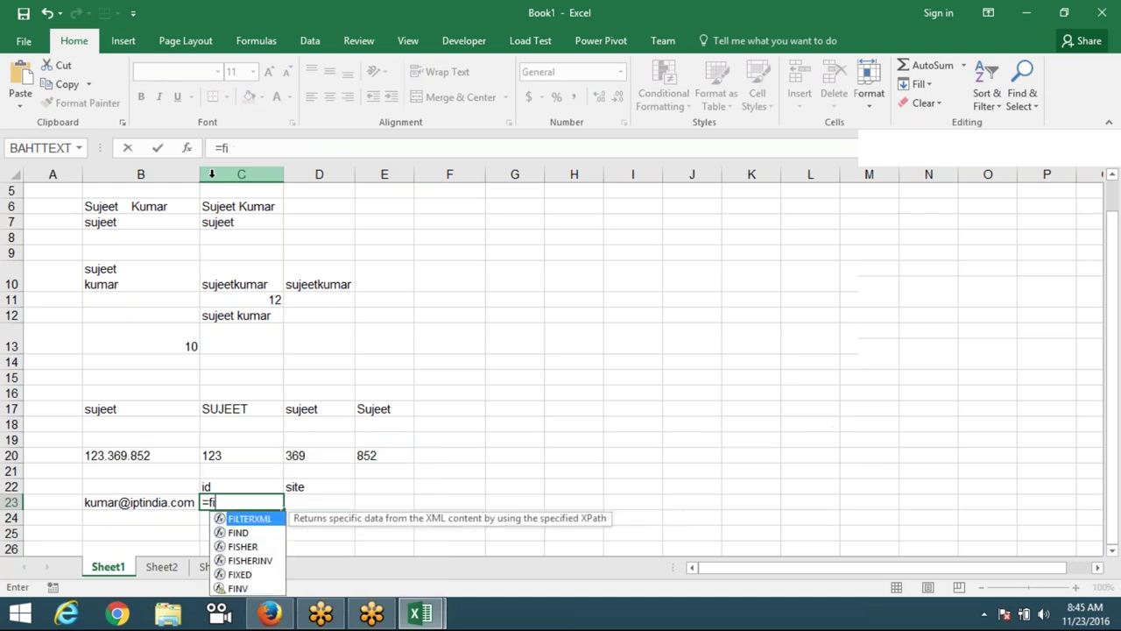
pyautogui.press('BackSpace')
pyautogui.press('BackSpace')
pyautogui.write('le')
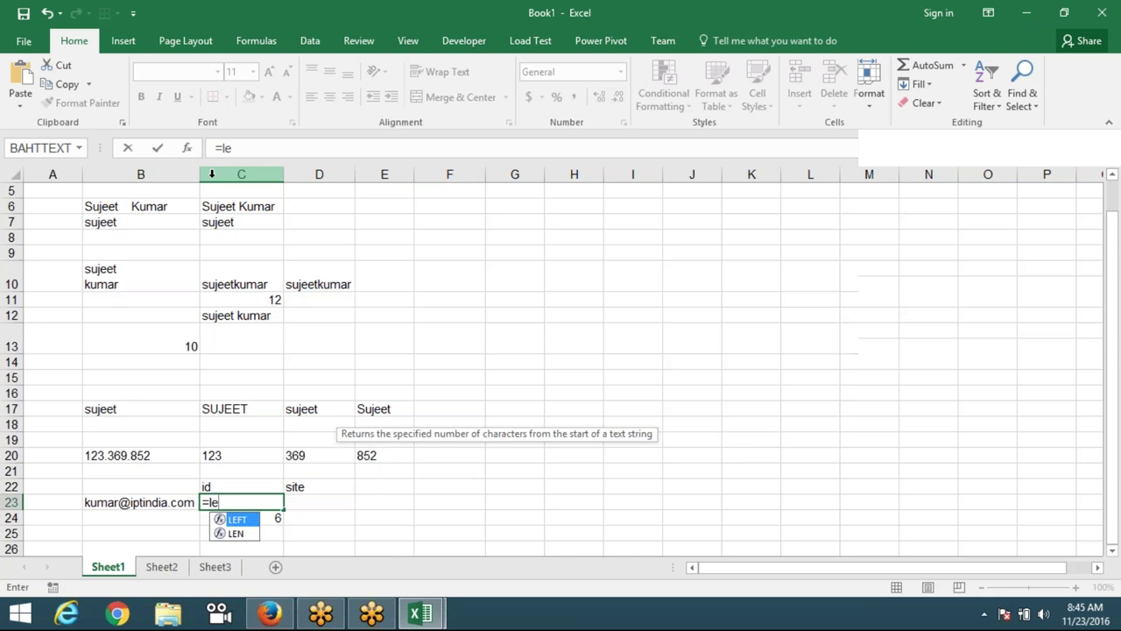
pyautogui.press('Tab')
pyautogui.press('Left')
pyautogui.write(',')
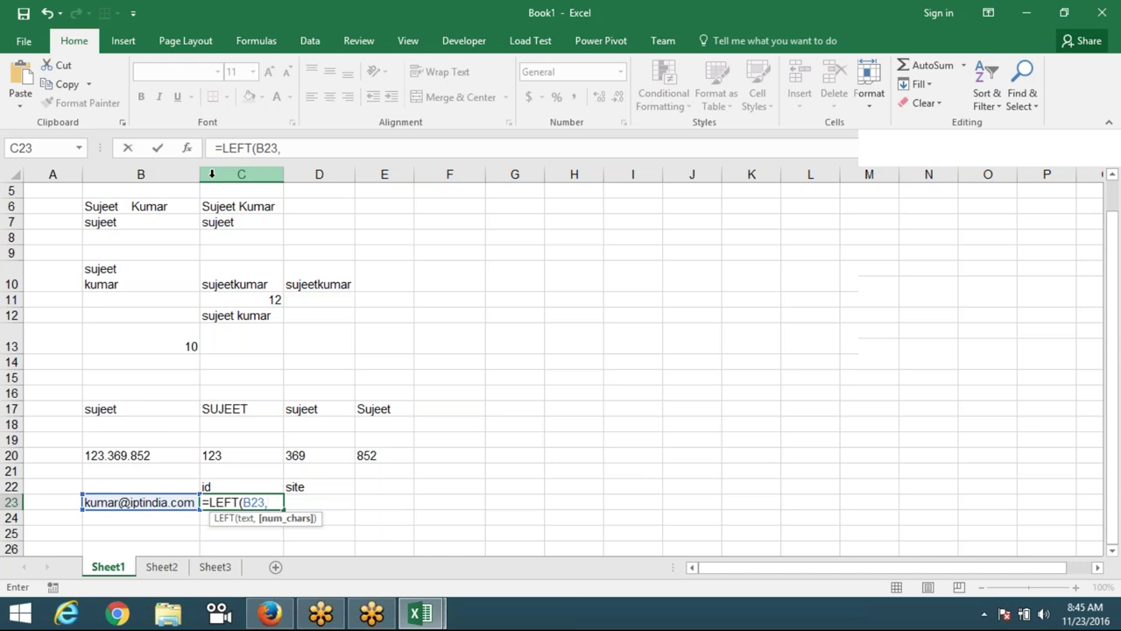
pyautogui.click(140, 517)
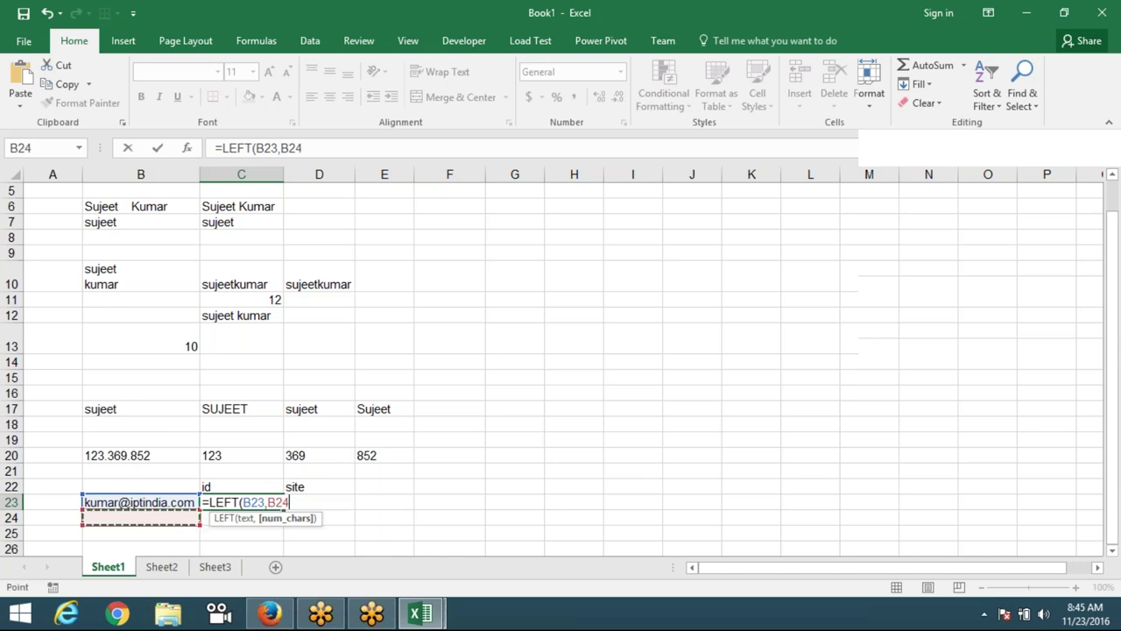
pyautogui.click(241, 517)
pyautogui.write('-')
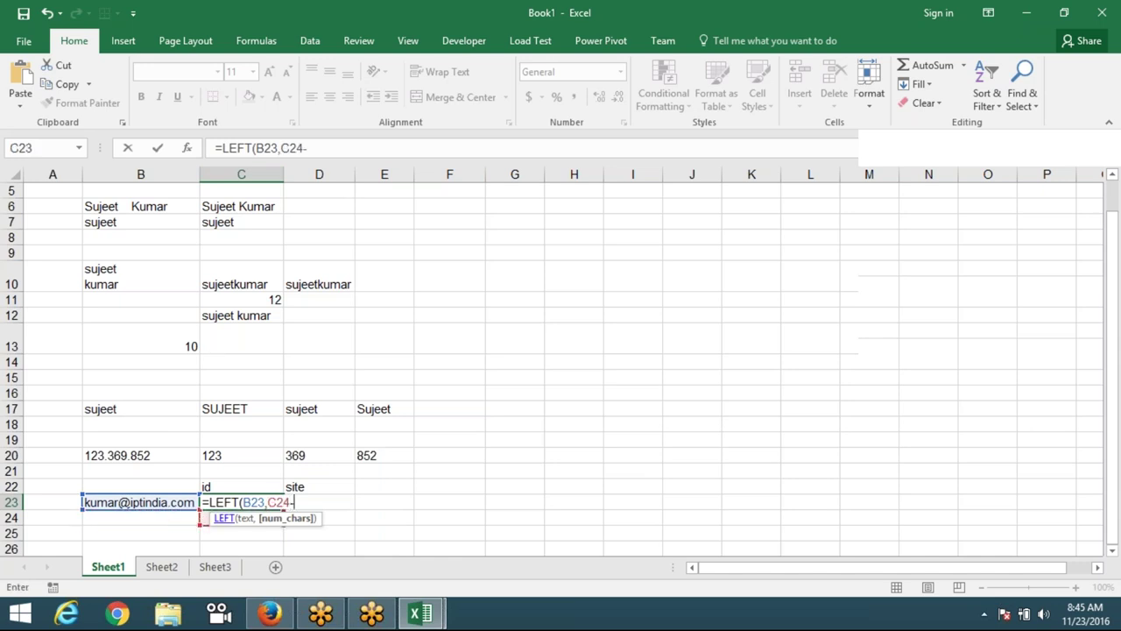
pyautogui.write('1')
pyautogui.press('Return')
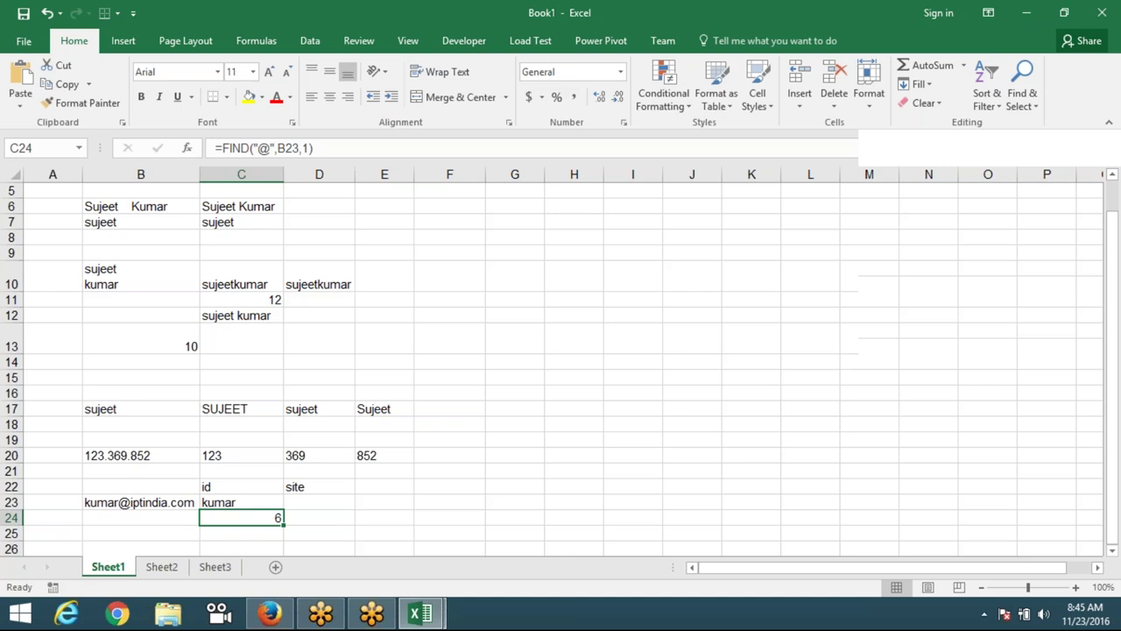
pyautogui.click(241, 502)
# Put =RIGHT(B23,LEN(B23)-C24) in D23 to show the site iptindia.com, accepting Excel's parenthesis fix.
pyautogui.click(318, 501)
pyautogui.write('=')
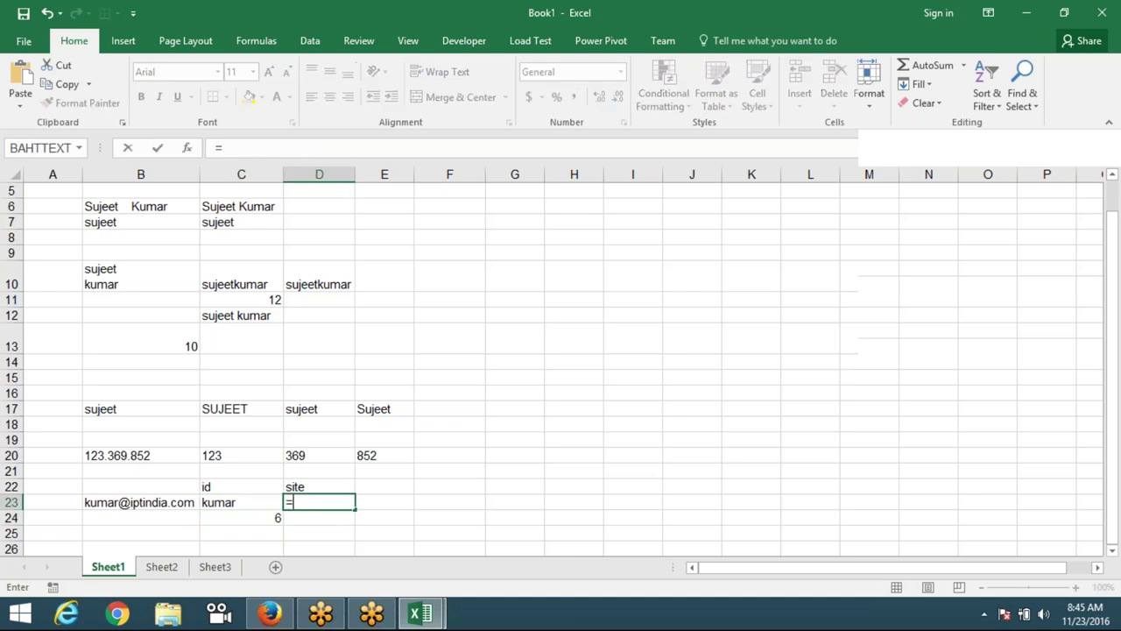
pyautogui.write('ri')
pyautogui.press('Tab')
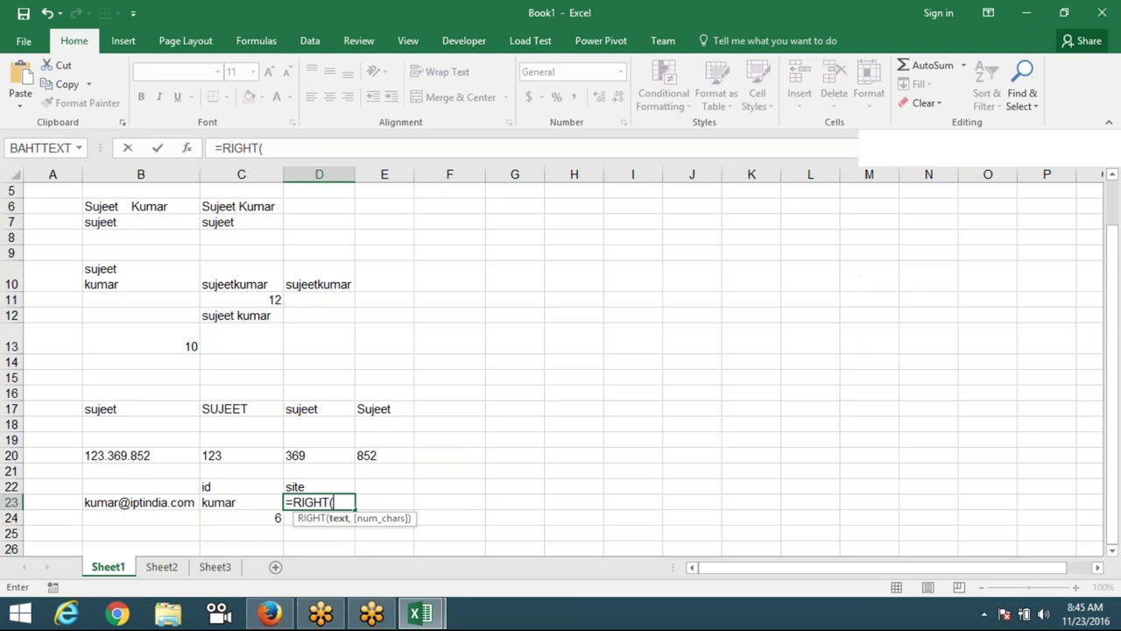
pyautogui.click(140, 502)
pyautogui.write(',')
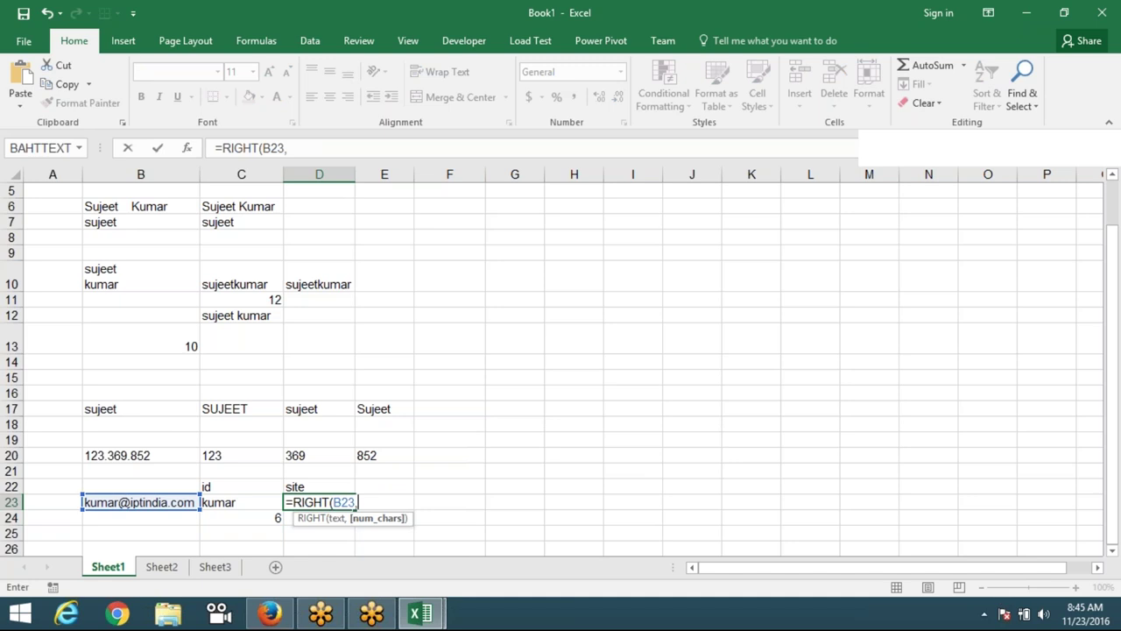
pyautogui.write('le')
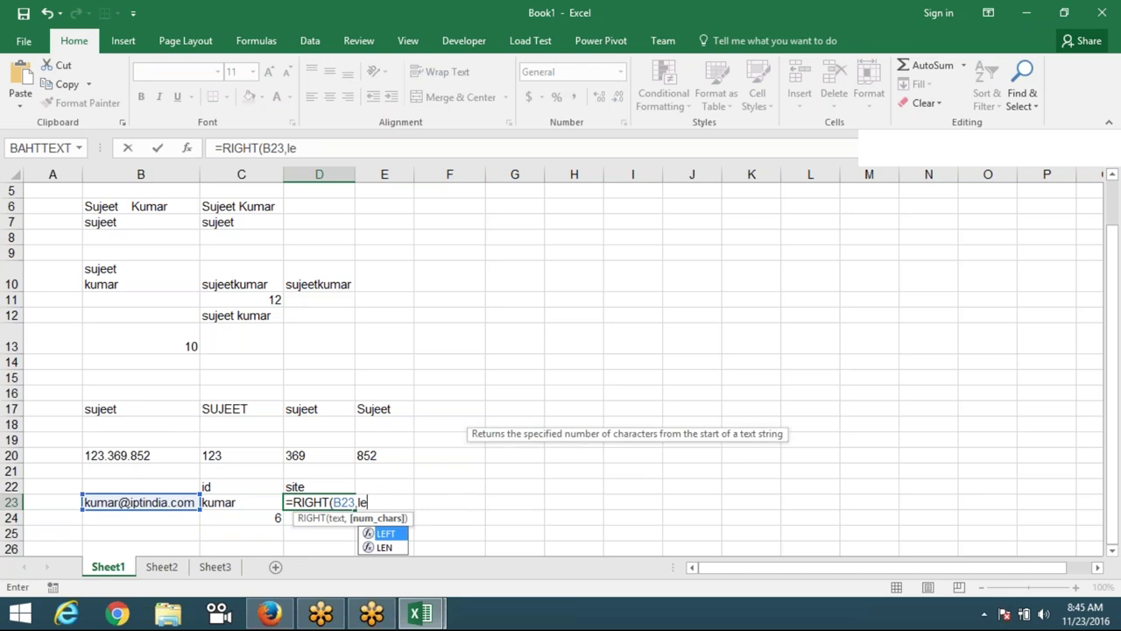
pyautogui.press('Down')
pyautogui.press('Tab')
pyautogui.press('Left')
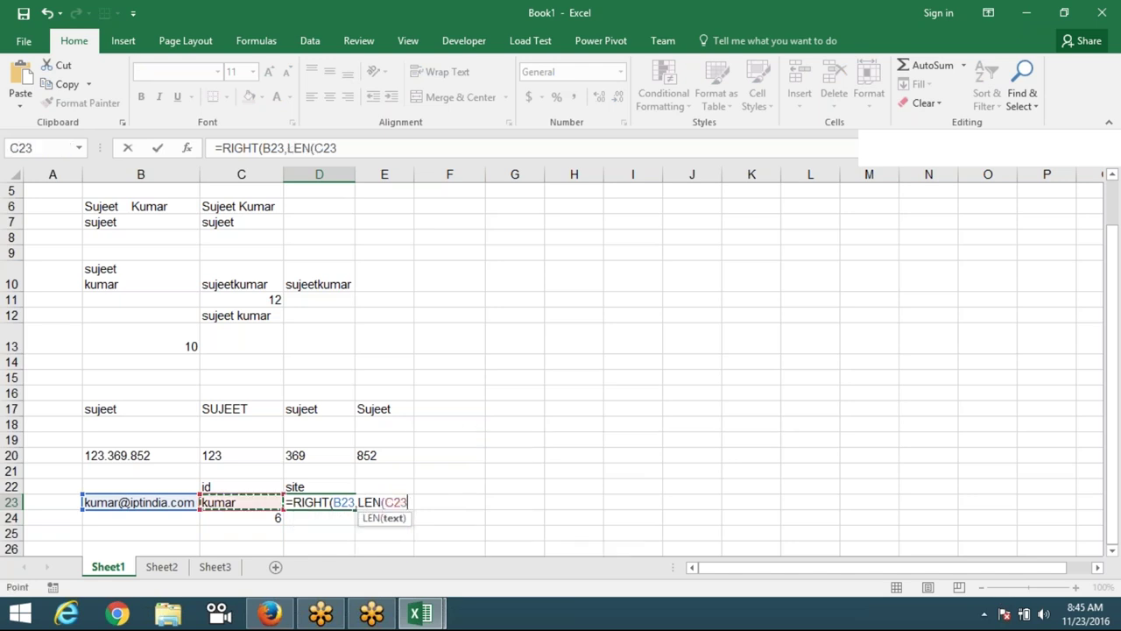
pyautogui.press('Left')
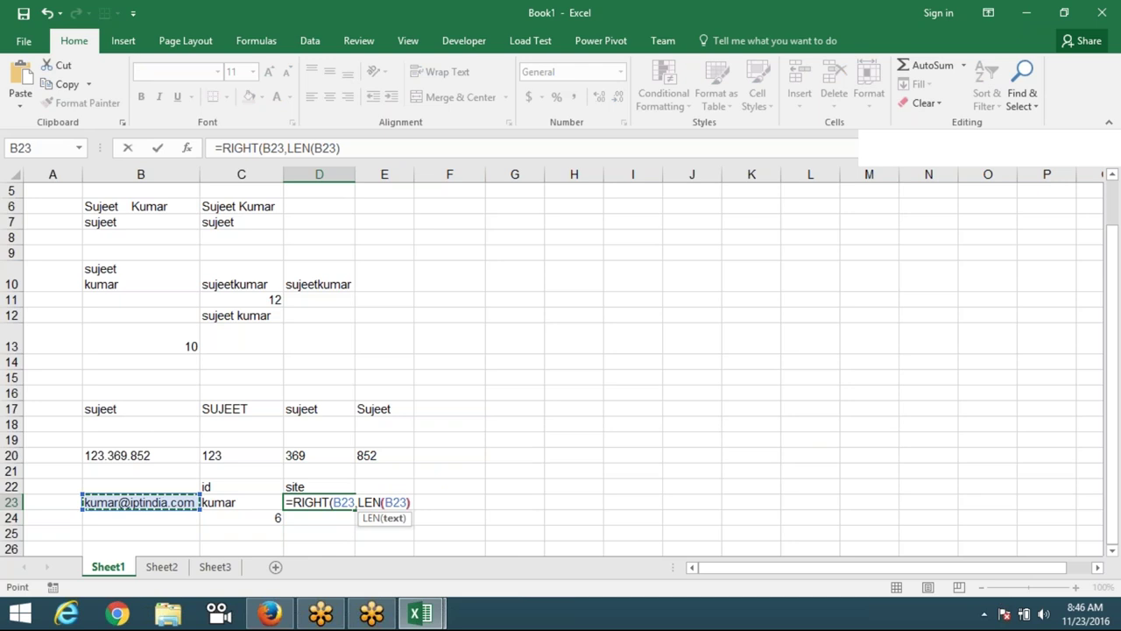
pyautogui.write(')-')
pyautogui.click(267, 518)
pyautogui.press('Return')
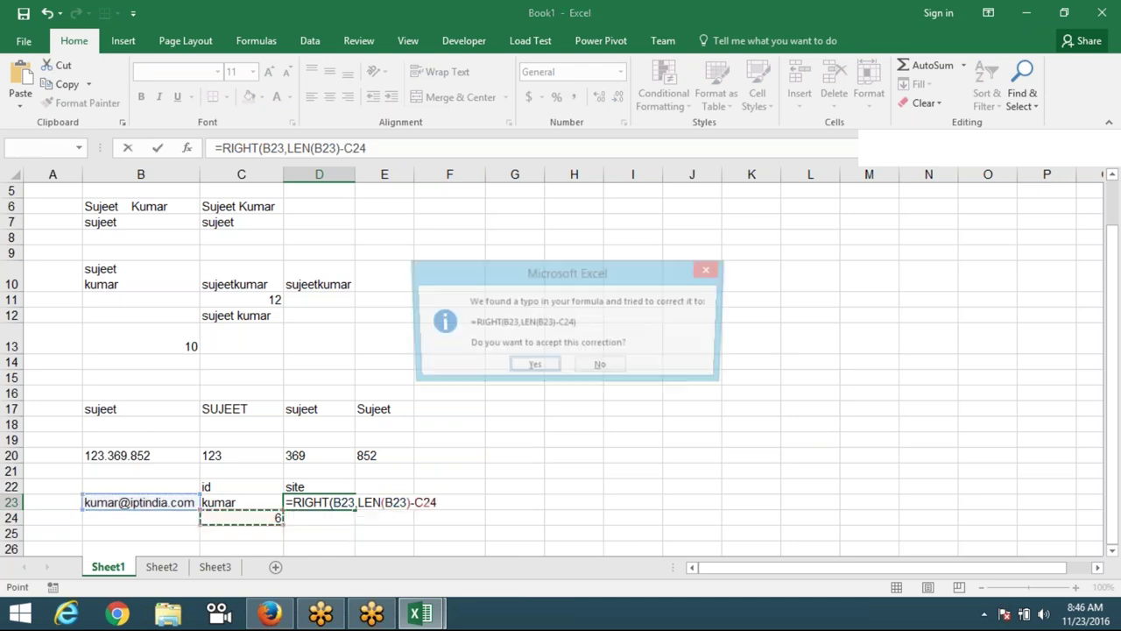
pyautogui.press('Return')
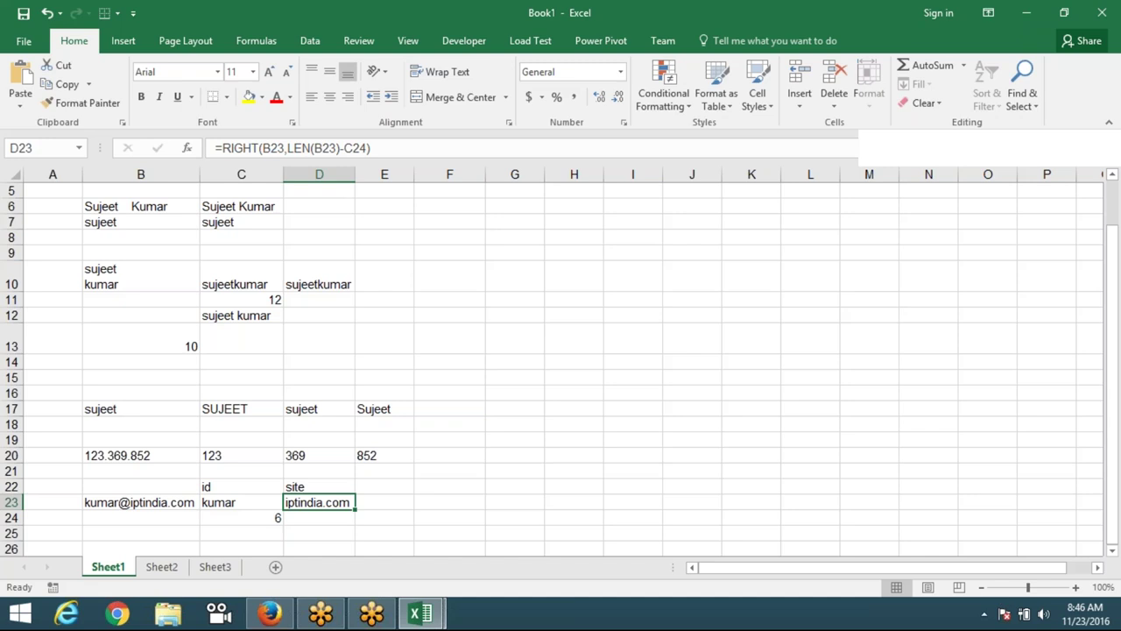